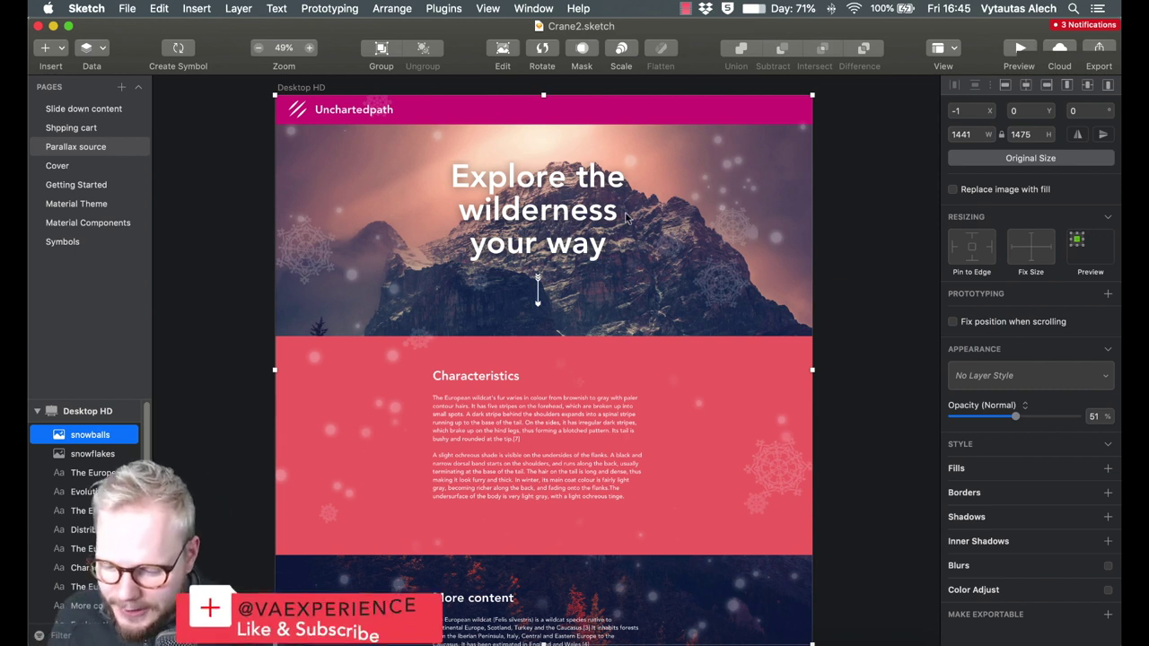
# - Inspect the snowballs and snowflakes overlay layers in the Sketch design
pyautogui.scroll(-1, 299, 285)
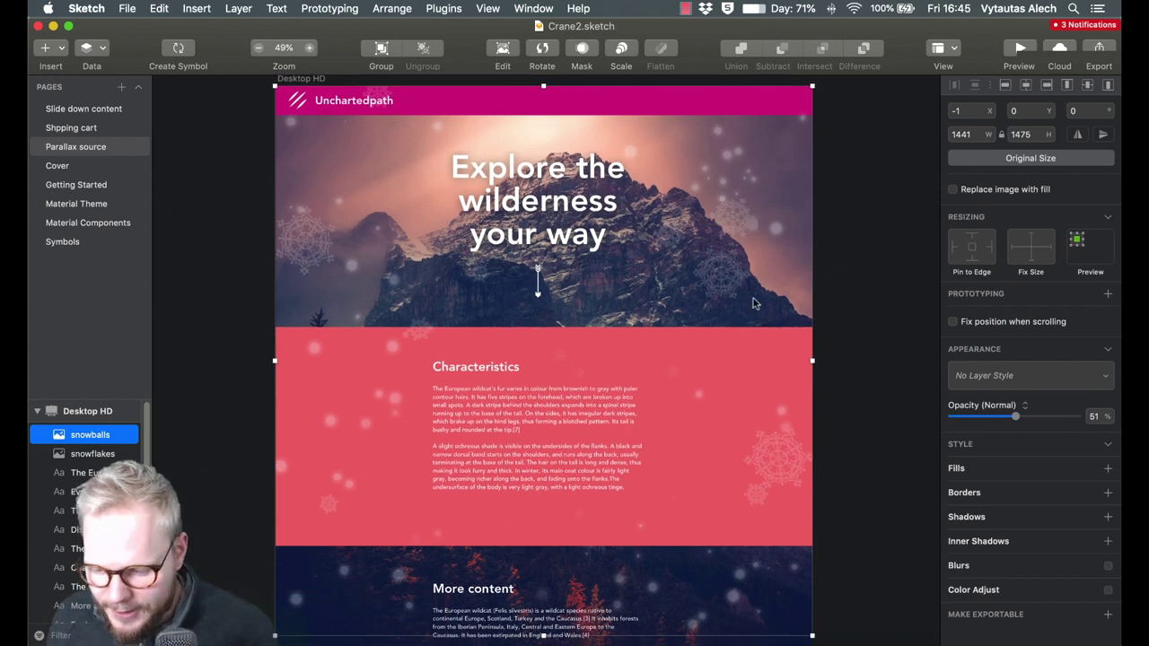
pyautogui.scroll(1, 760, 291)
pyautogui.scroll(1, 790, 288)
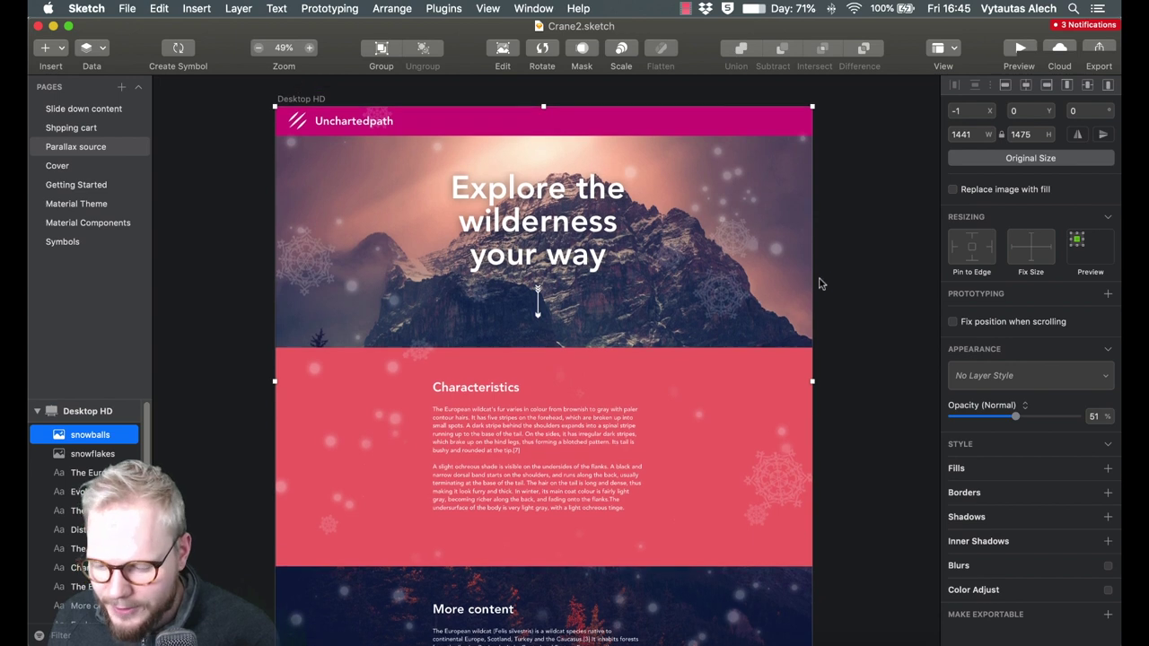
pyautogui.click(818, 282)
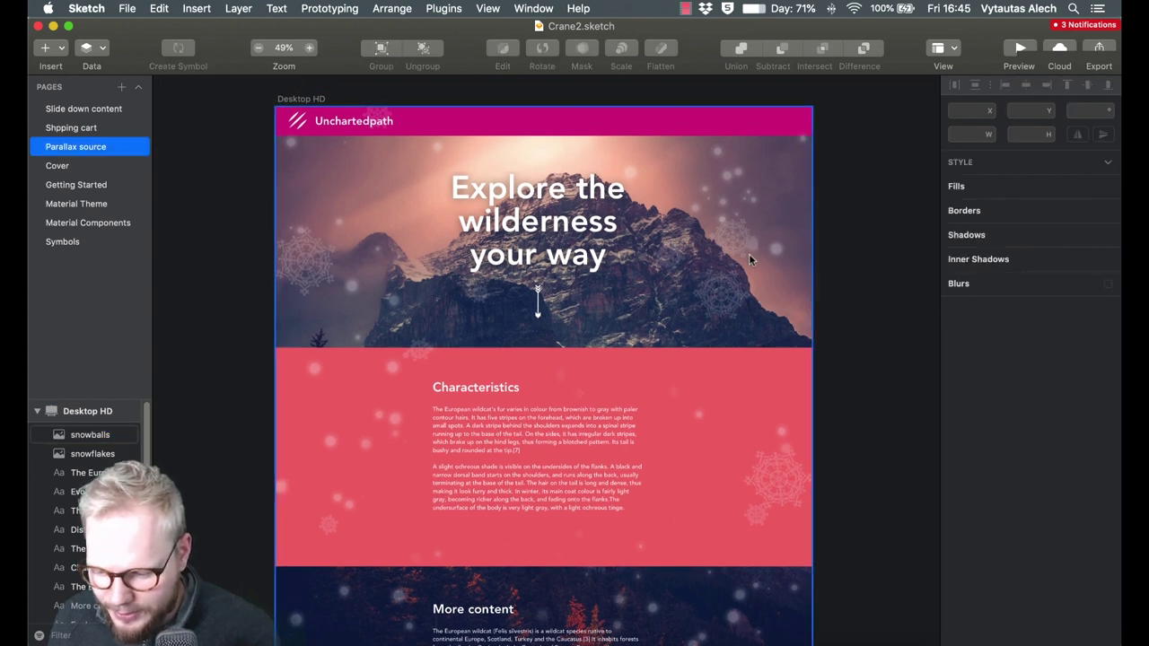
pyautogui.click(91, 436)
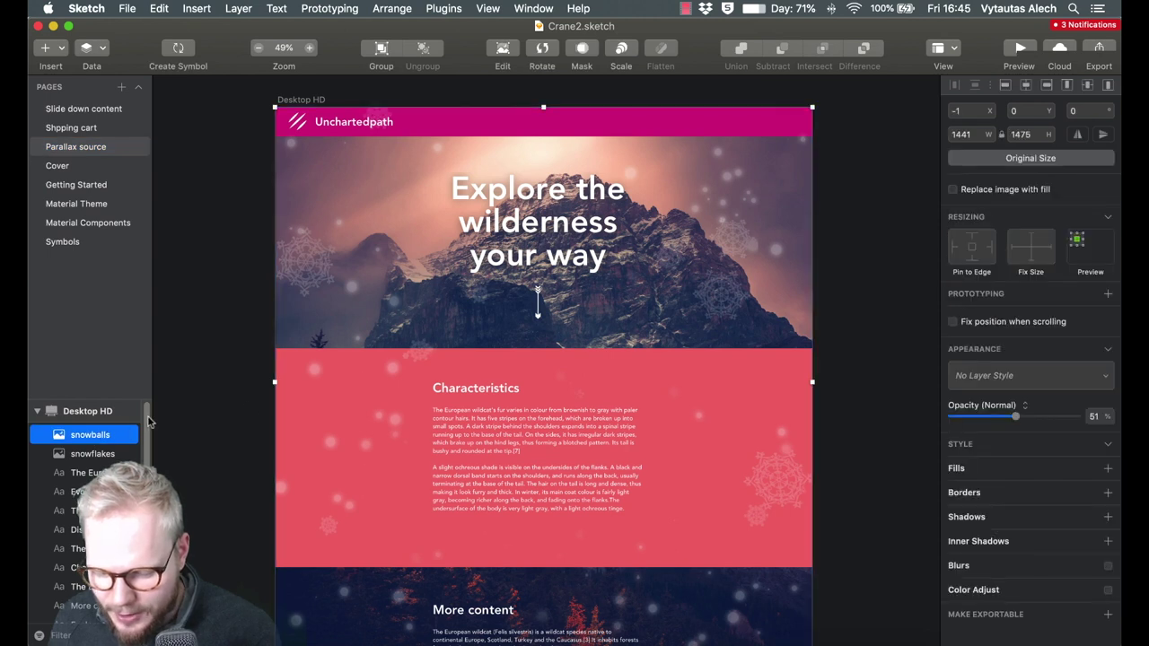
pyautogui.click(96, 454)
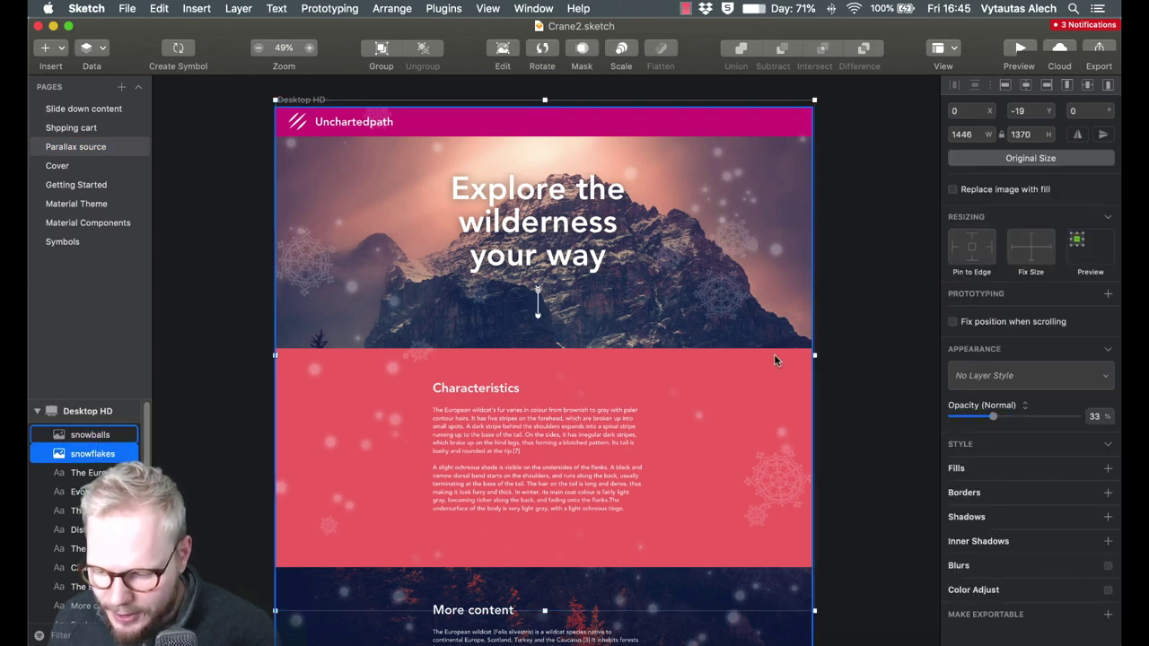
pyautogui.press('Escape')
# - Paste the mountain background image onto the blank Axure page
pyautogui.scroll(-2, 710, 252)
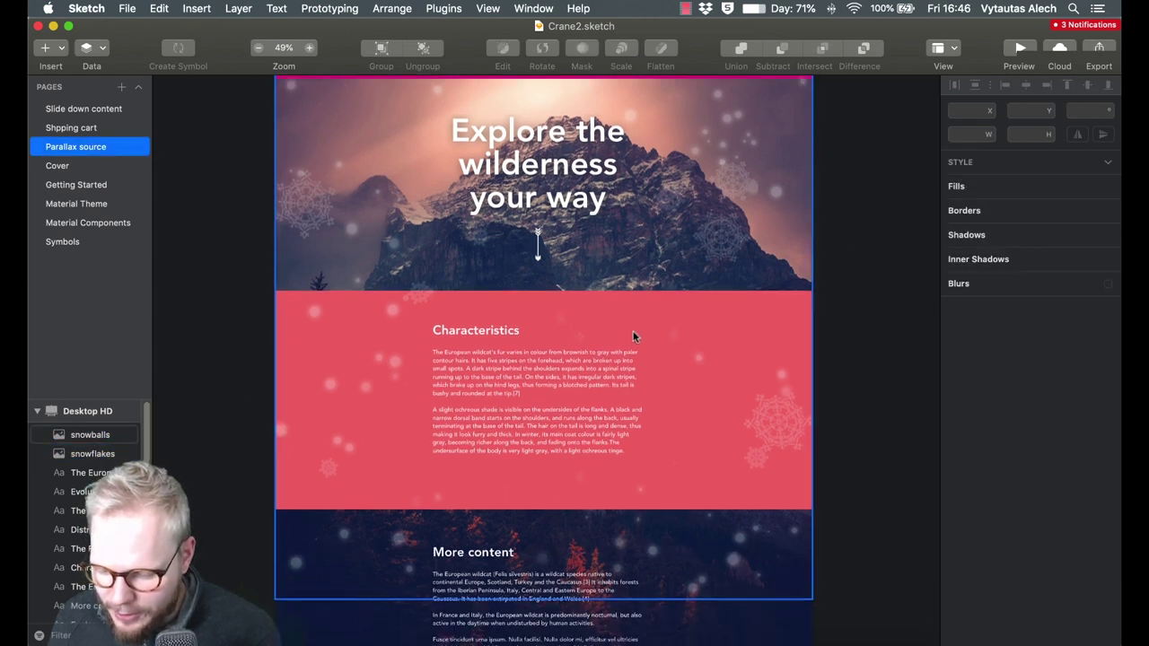
pyautogui.scroll(3, 597, 391)
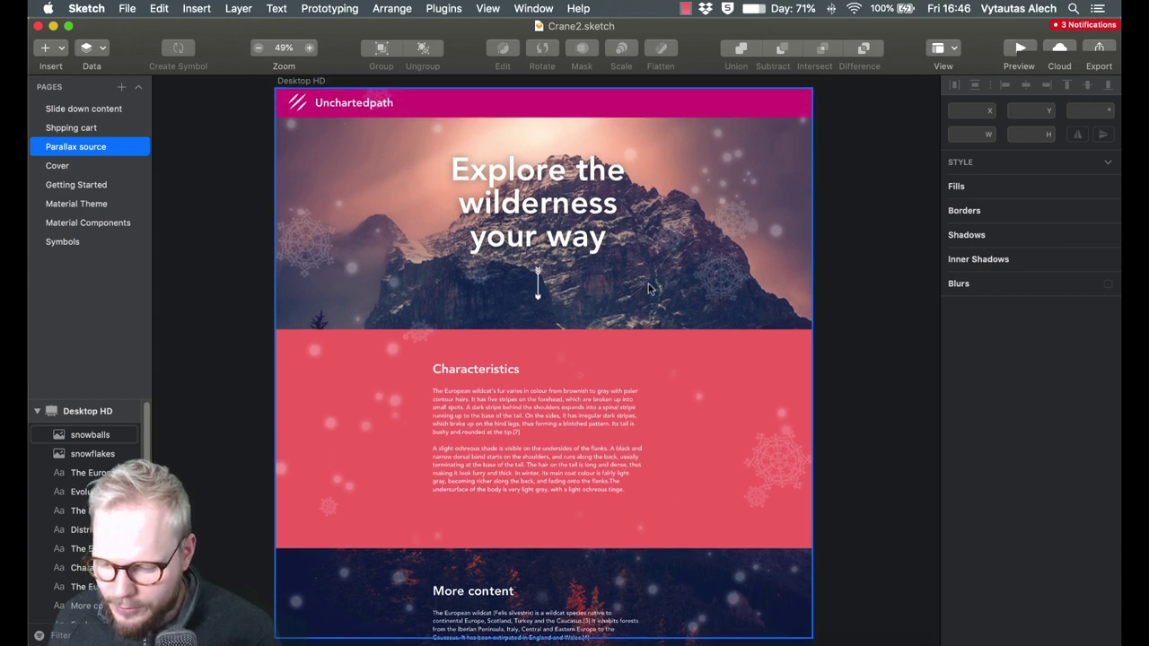
pyautogui.scroll(1, 660, 245)
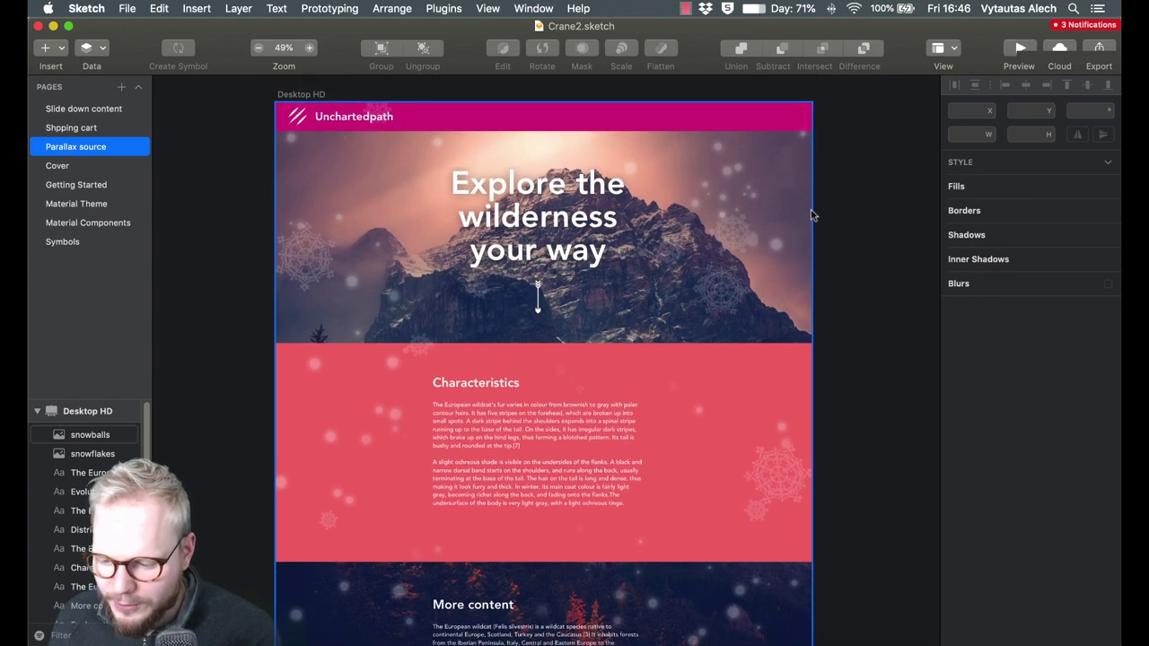
pyautogui.click(537, 190)
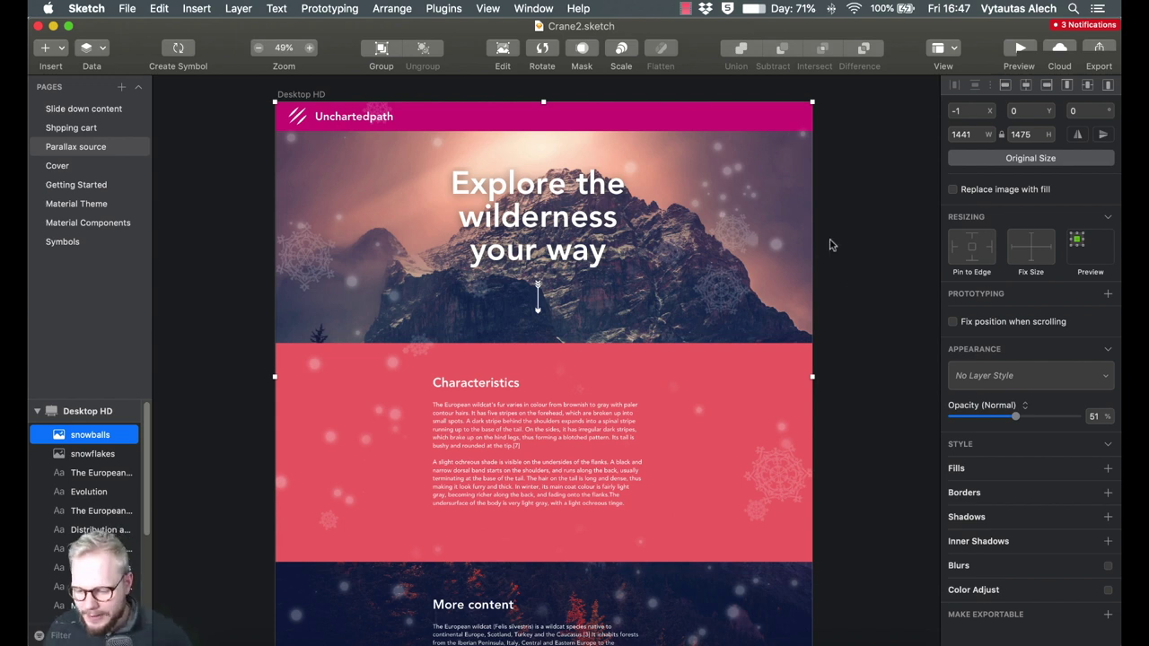
pyautogui.click(832, 240)
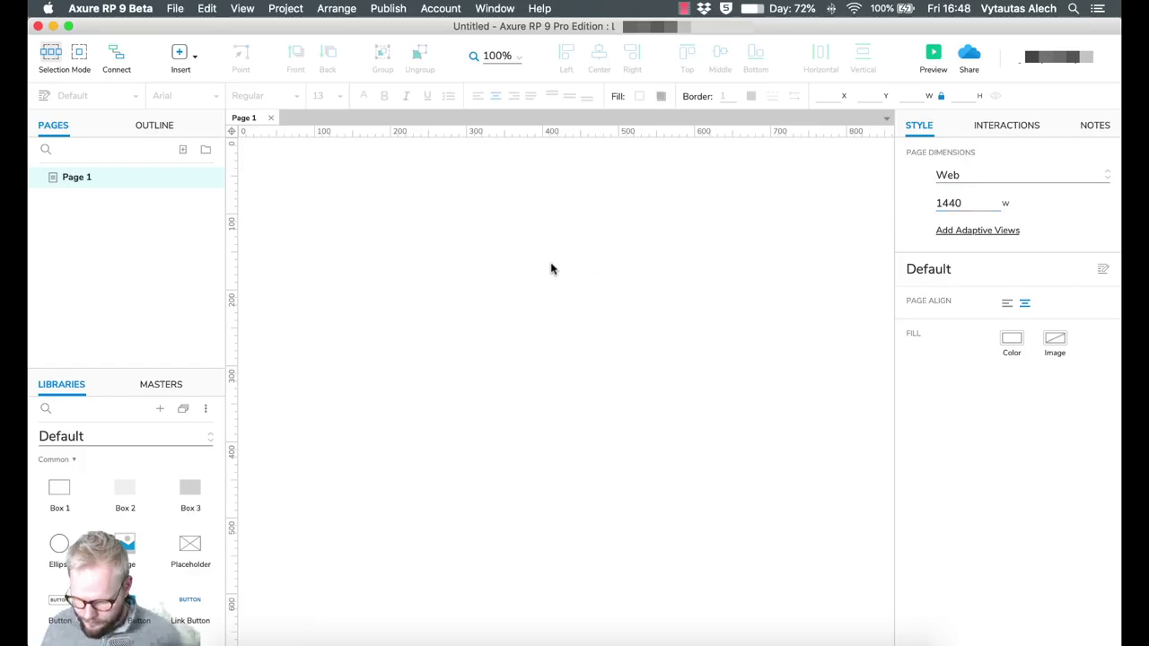
pyautogui.press('super+v')
# - Turn the pasted mountain image into a dynamic panel
pyautogui.rightClick(627, 215)
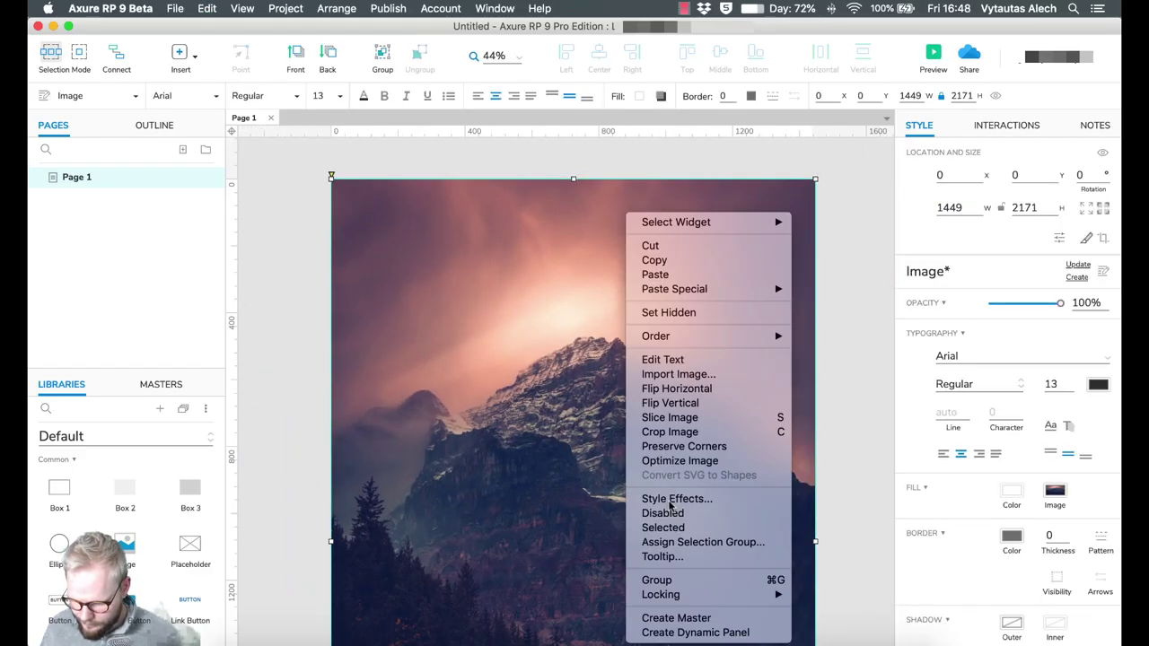
pyautogui.click(695, 633)
pyautogui.click(303, 251)
# - Copy the Unchartedpath header bar and hero headline from Sketch into Axure
pyautogui.press('super+Tab')
pyautogui.press('super+c')
pyautogui.press('super+Tab')
pyautogui.press('super+v')
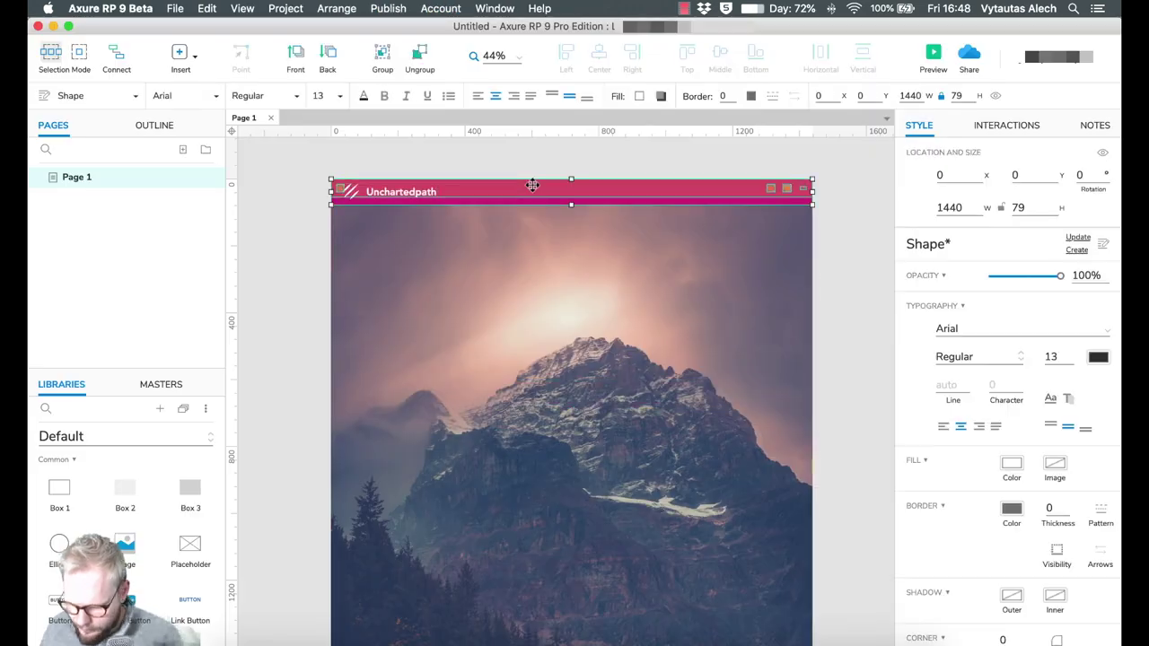
pyautogui.press('super+v')
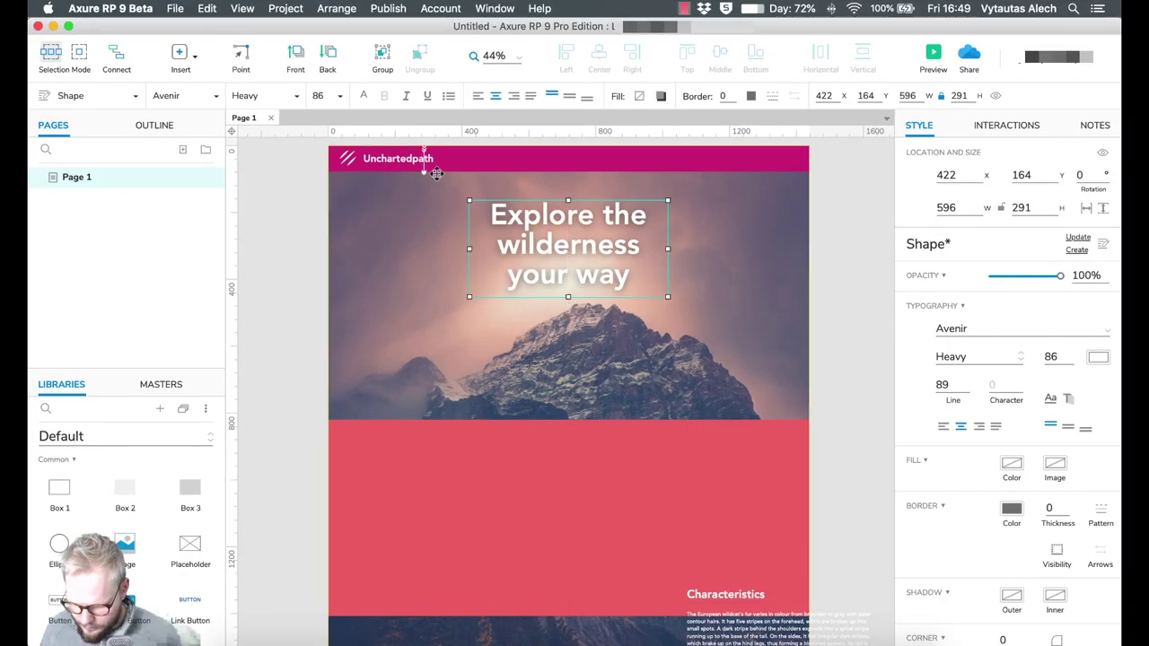
# - Bring the Characteristics, More content and Distribution sections over from Sketch
pyautogui.click(679, 418)
pyautogui.press('super+Tab')
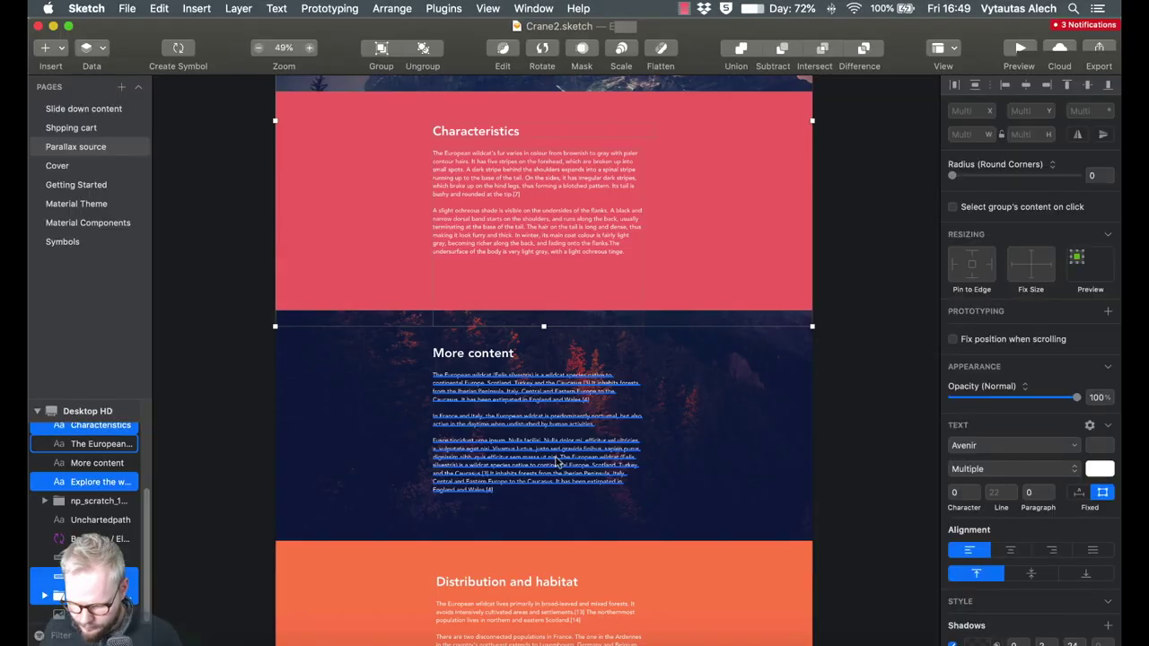
pyautogui.click(557, 462)
pyautogui.press('super+c')
pyautogui.press('super+Tab')
pyautogui.press('super+v')
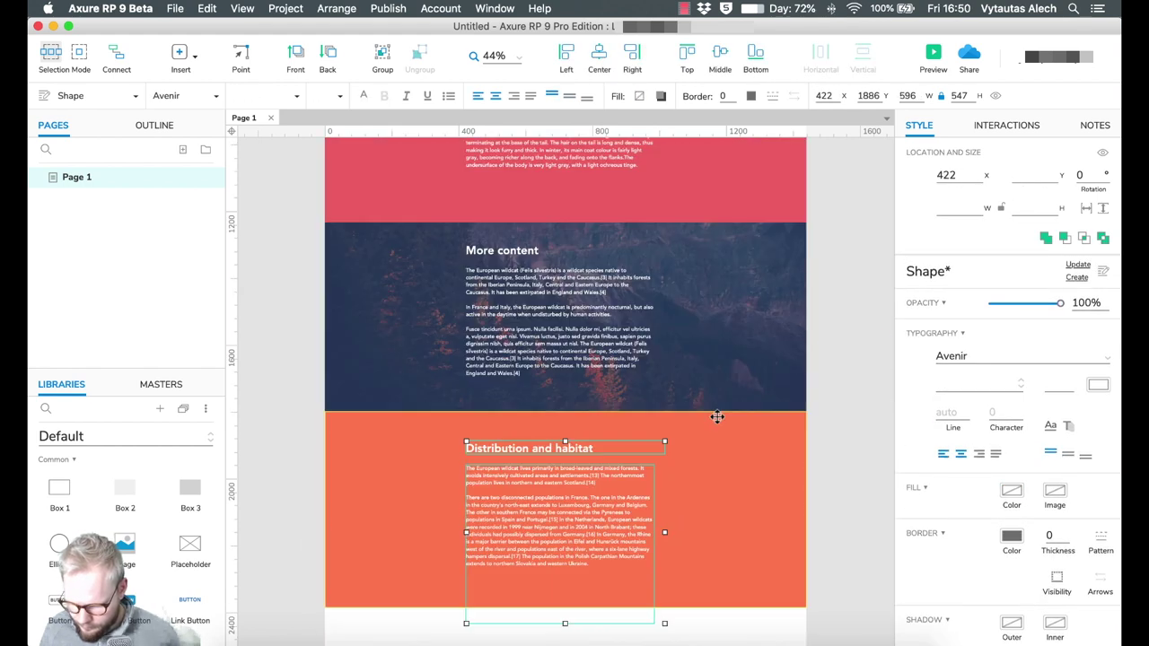
# - Review the rebuilt page and its 1440×2171 dynamic panel, then preview it
pyautogui.click(831, 349)
pyautogui.scroll(15, 832, 350)
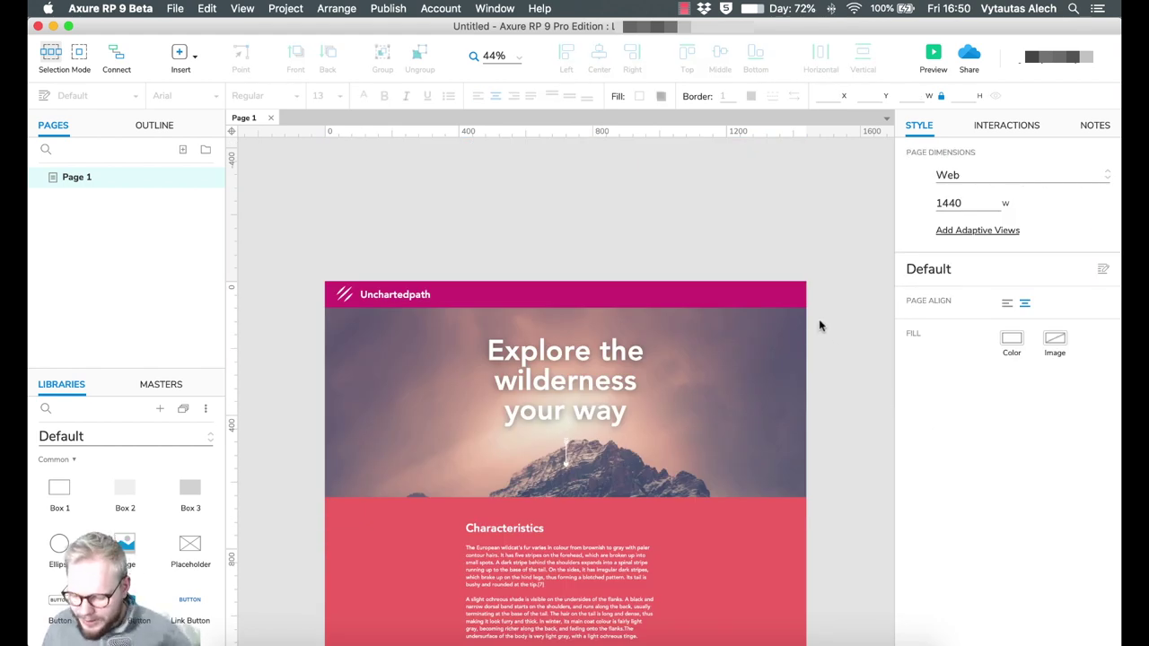
pyautogui.scroll(-3, 726, 326)
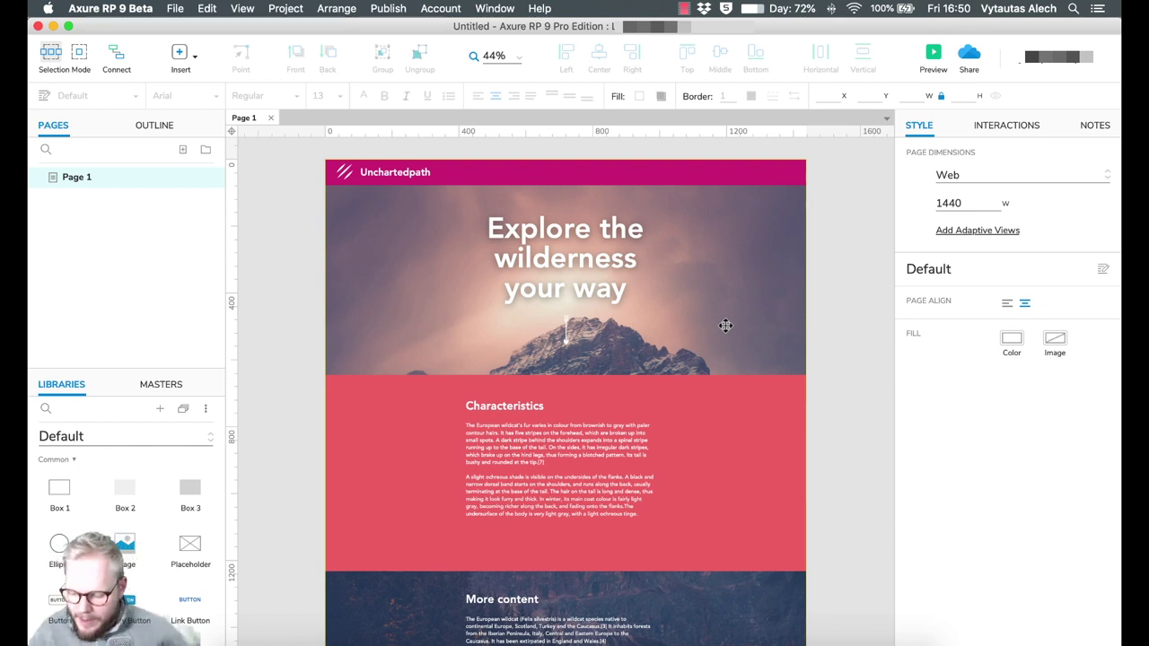
pyautogui.click(777, 266)
pyautogui.scroll(-1, 832, 317)
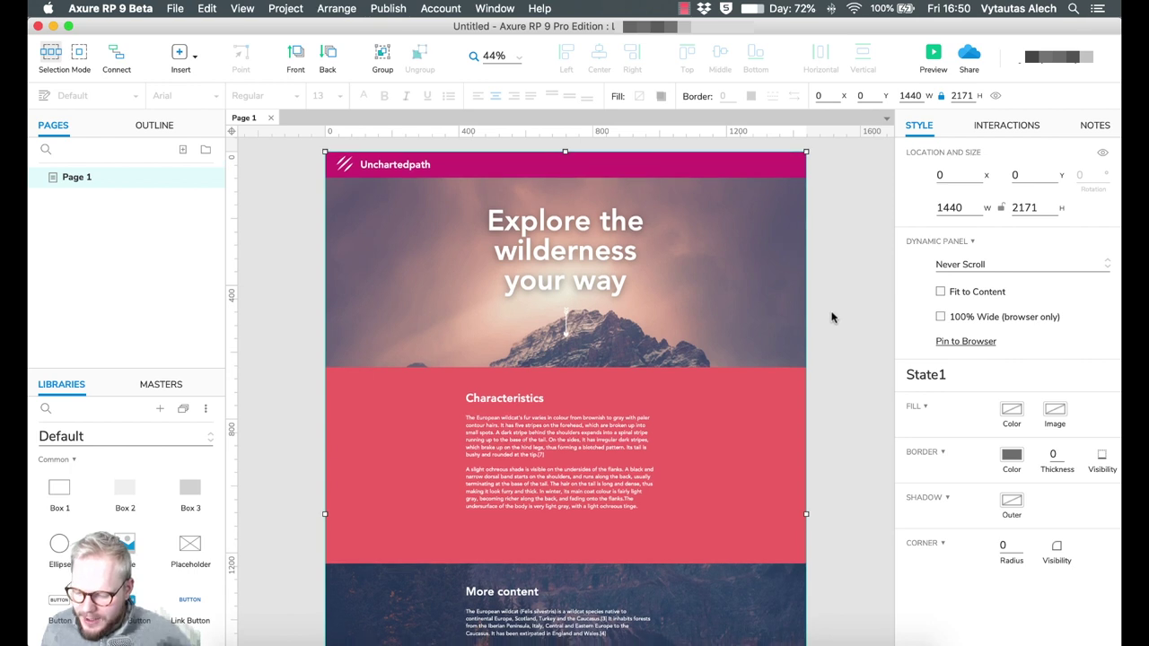
pyautogui.scroll(-1, 832, 317)
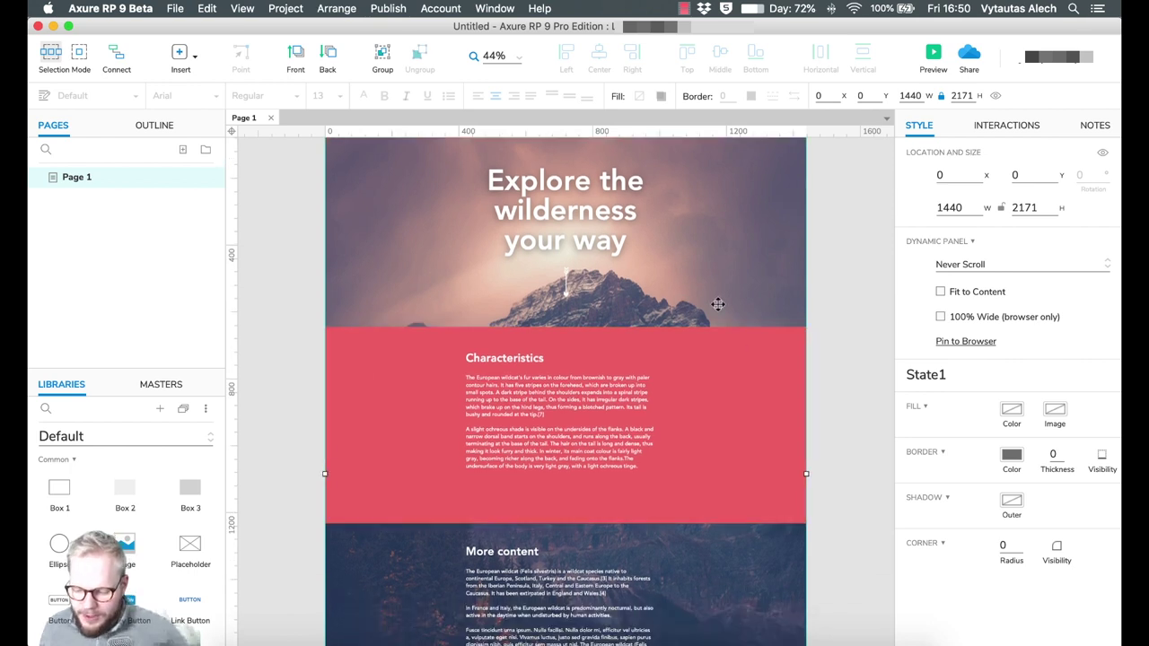
pyautogui.scroll(1, 713, 341)
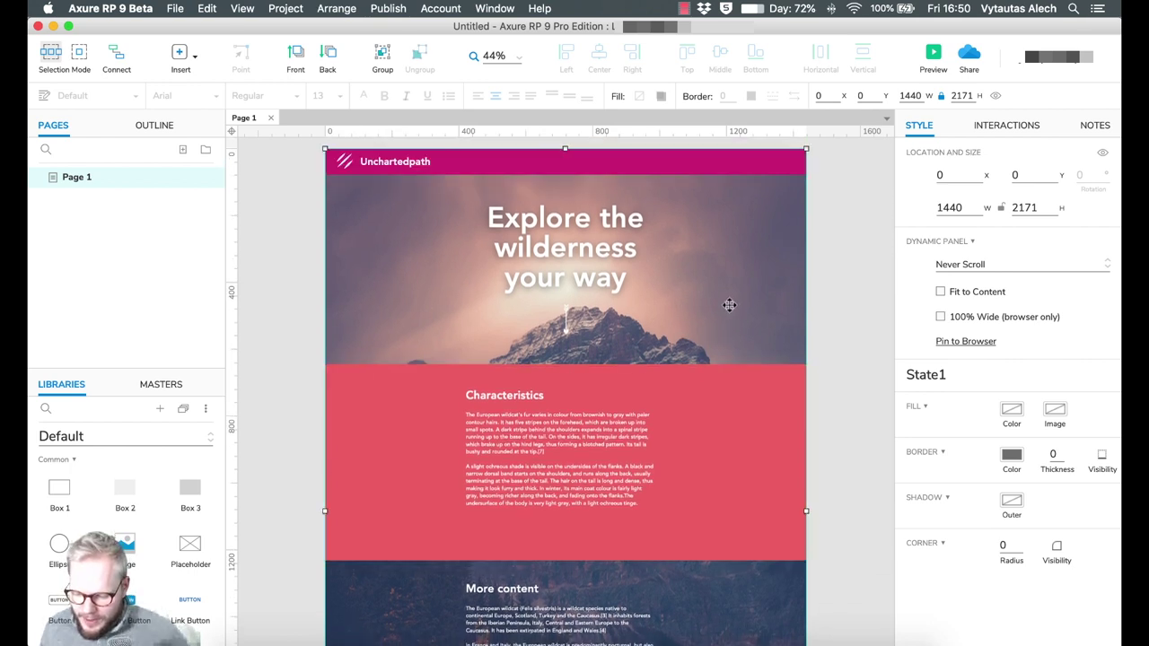
pyautogui.scroll(-3, 728, 305)
pyautogui.scroll(4, 729, 306)
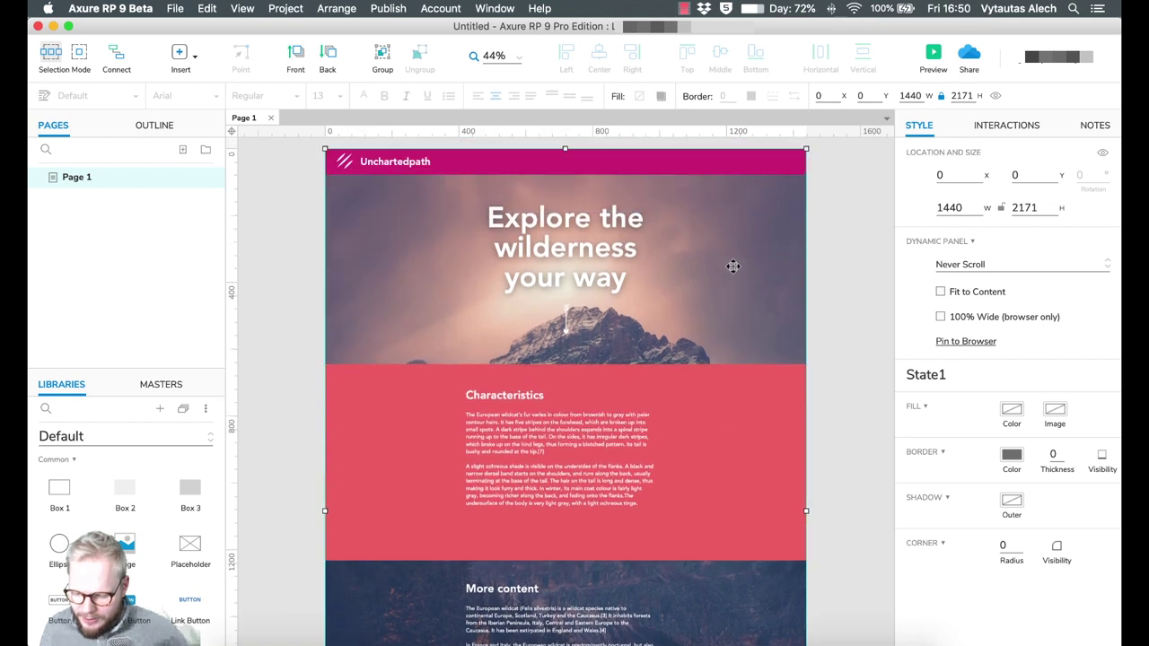
pyautogui.scroll(-7, 757, 350)
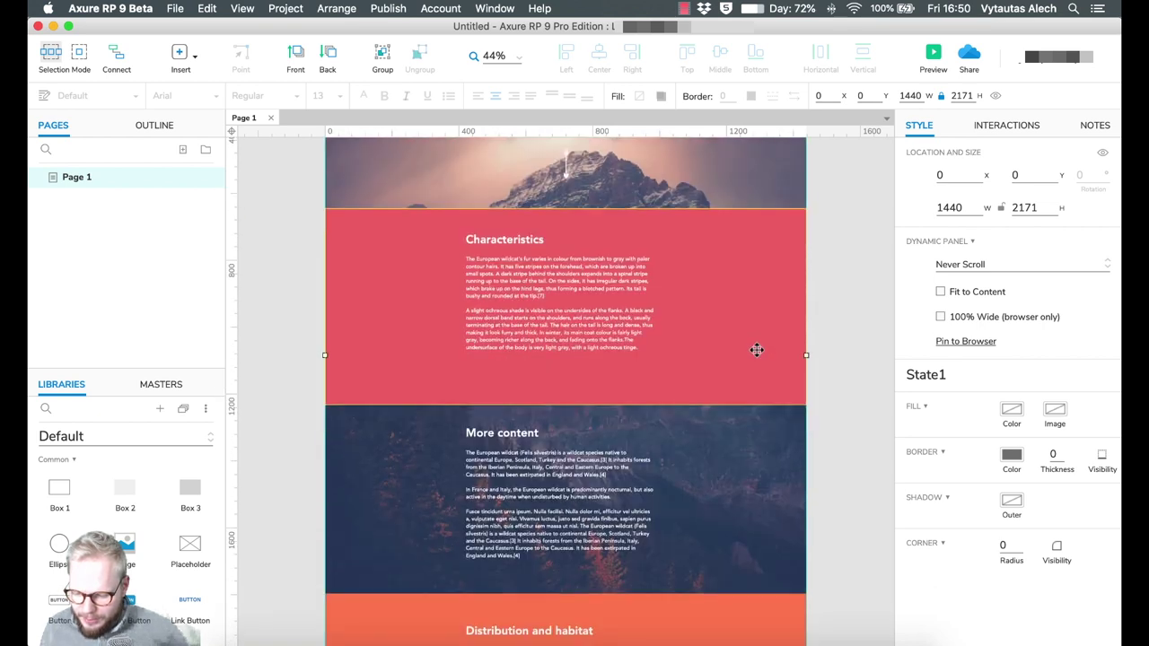
pyautogui.scroll(6, 756, 349)
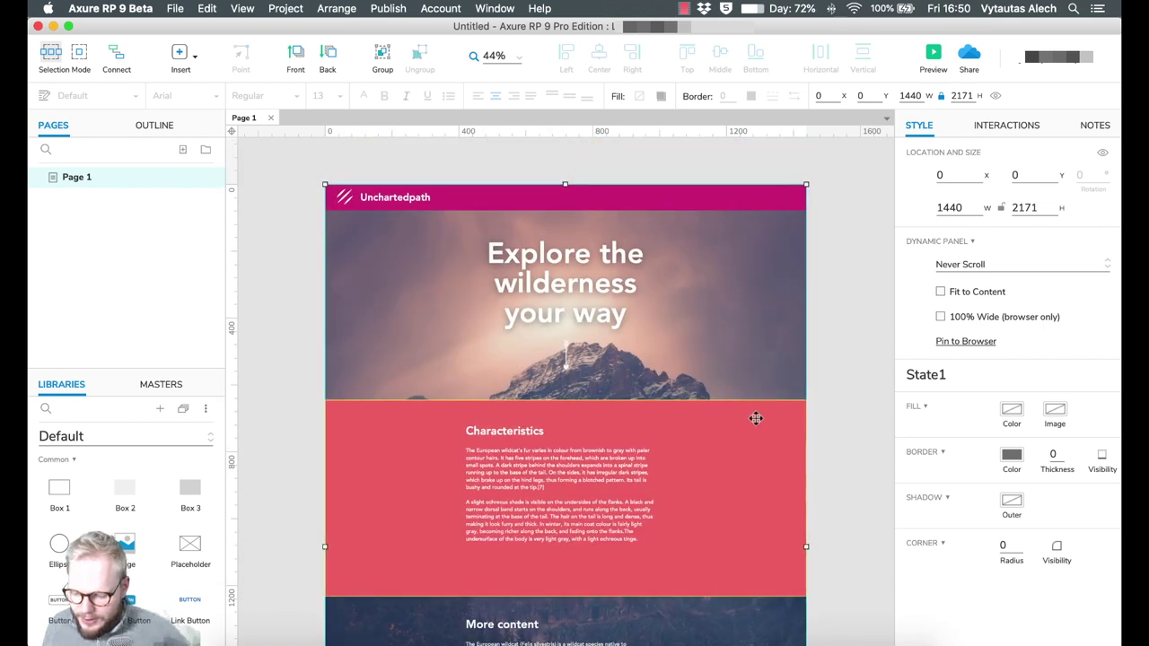
pyautogui.click(818, 340)
pyautogui.click(933, 56)
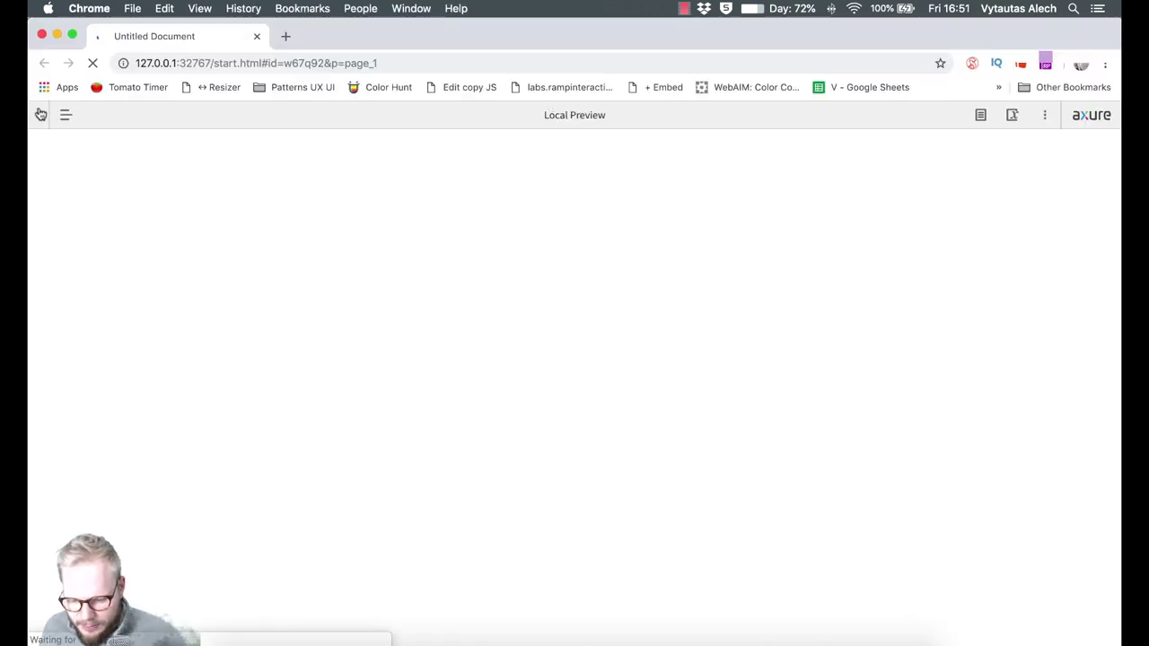
# - Scroll up and down through the Chrome preview, then return to Axure
pyautogui.scroll(-15, 813, 288)
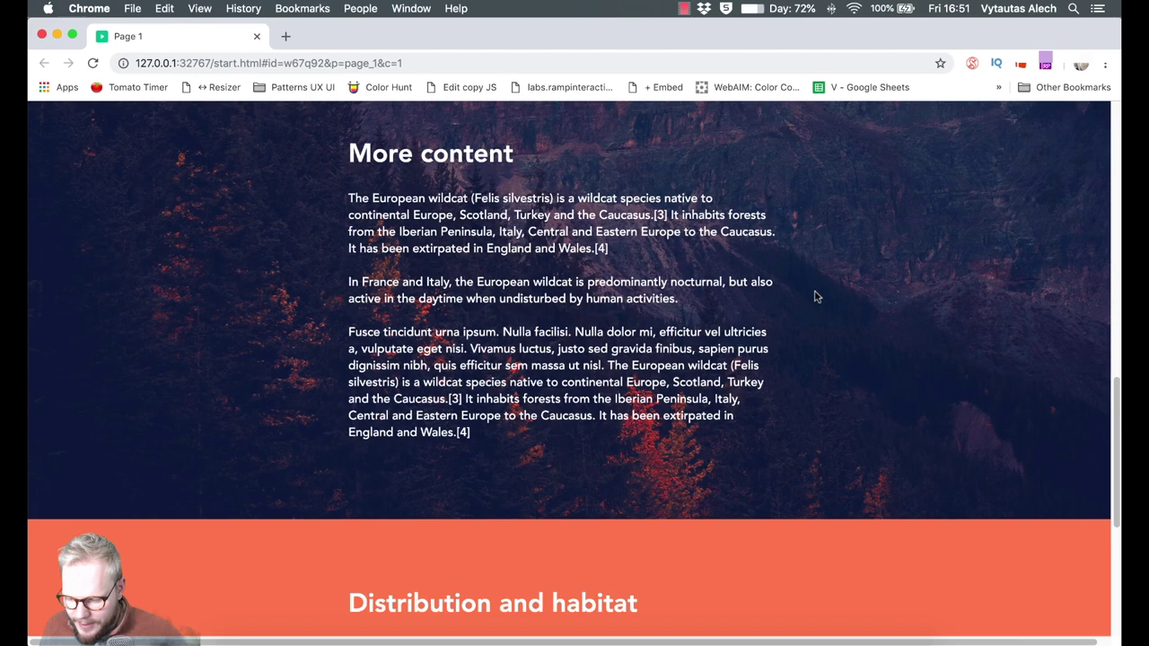
pyautogui.scroll(12, 898, 306)
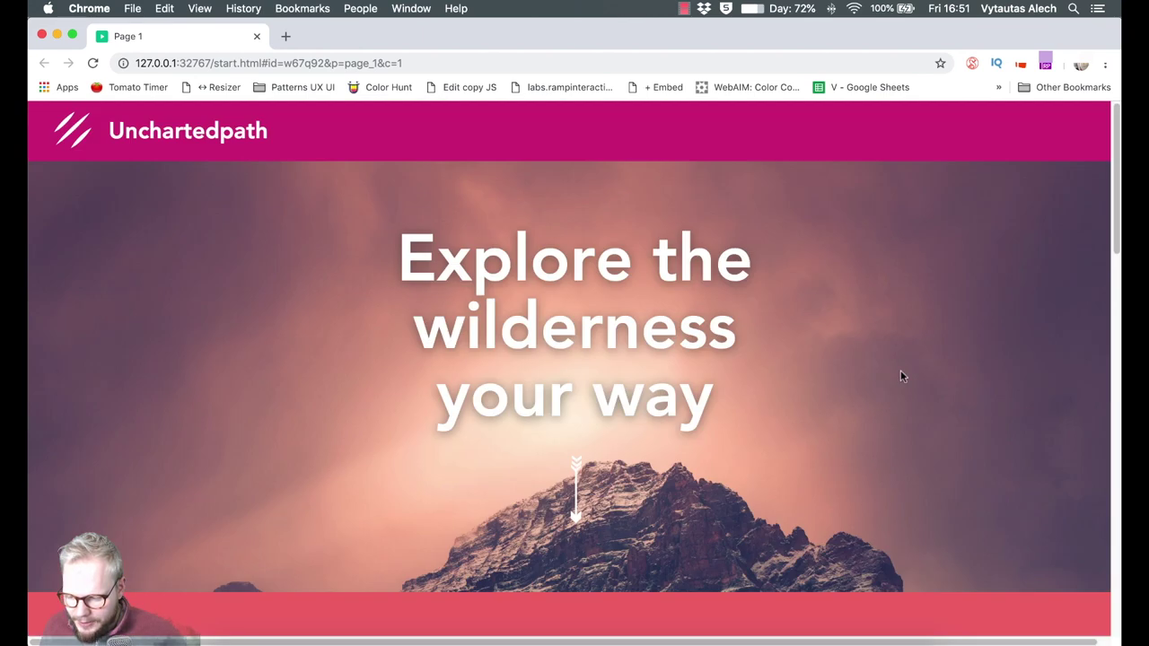
pyautogui.scroll(-4, 900, 375)
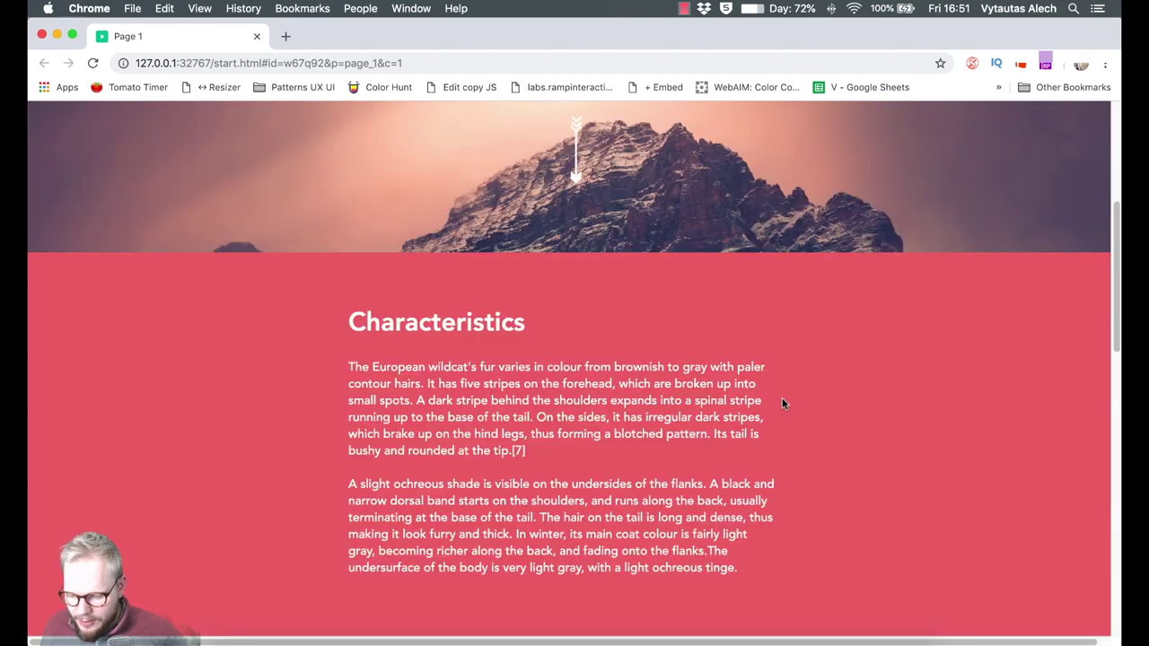
pyautogui.scroll(5, 795, 377)
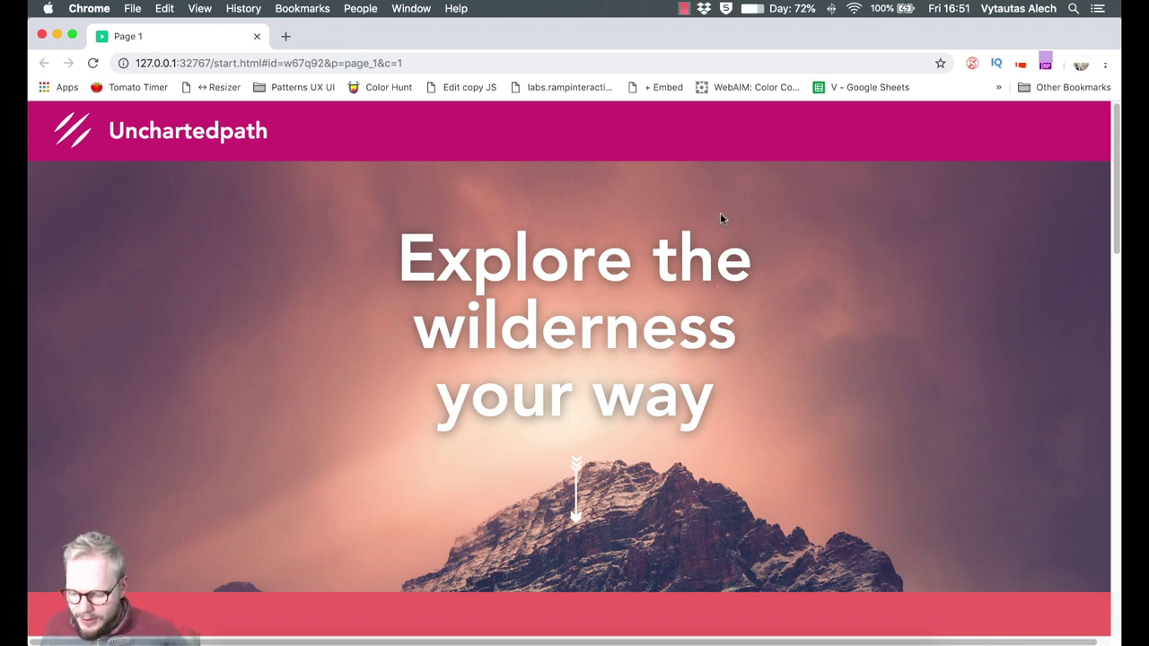
pyautogui.scroll(-5, 733, 199)
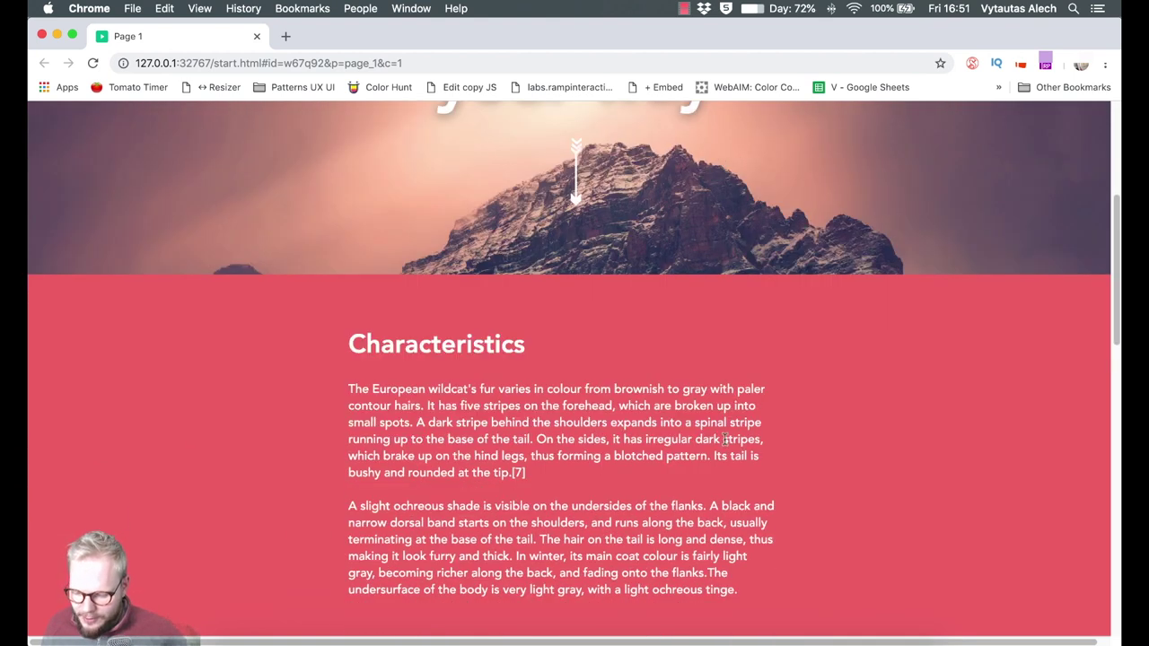
pyautogui.scroll(-5, 727, 437)
pyautogui.scroll(-3, 727, 437)
pyautogui.scroll(20, 725, 403)
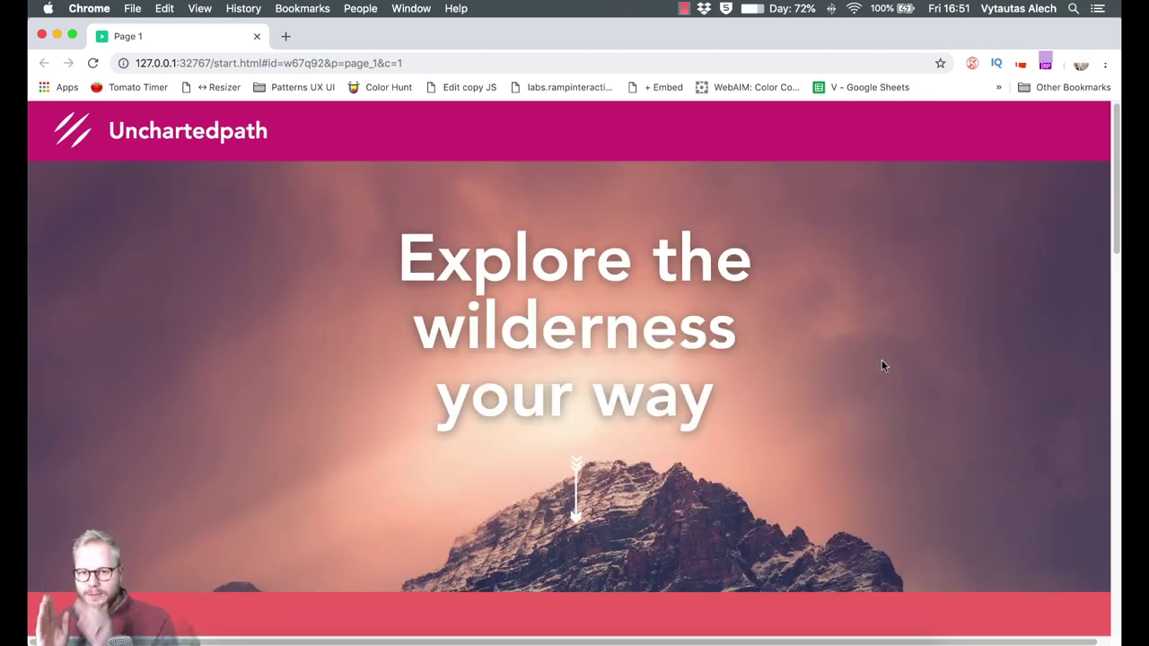
pyautogui.press('super+Tab')
# - Add an OnWindowScrollDown page interaction with a Move action
pyautogui.click(1004, 131)
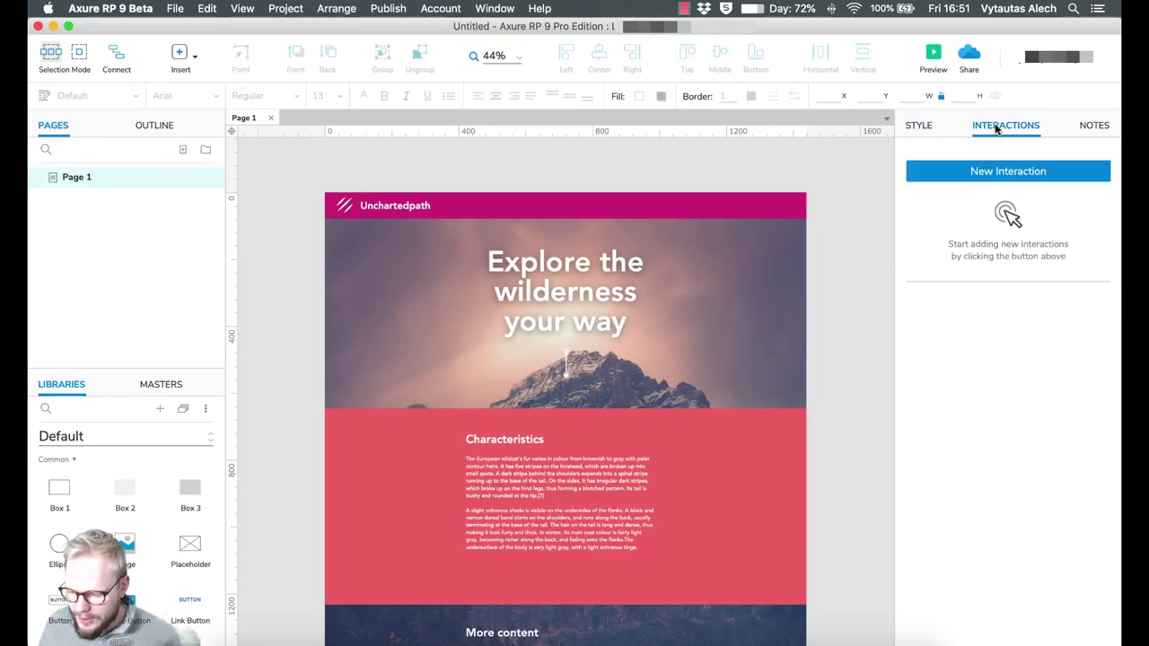
pyautogui.click(1009, 177)
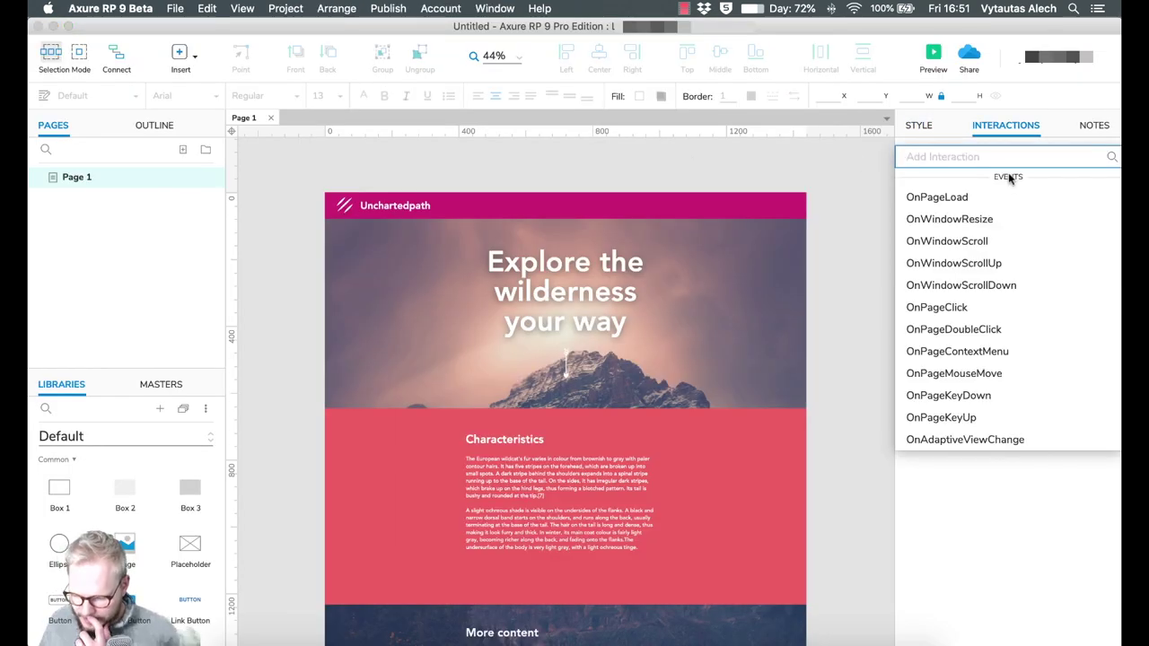
pyautogui.click(985, 285)
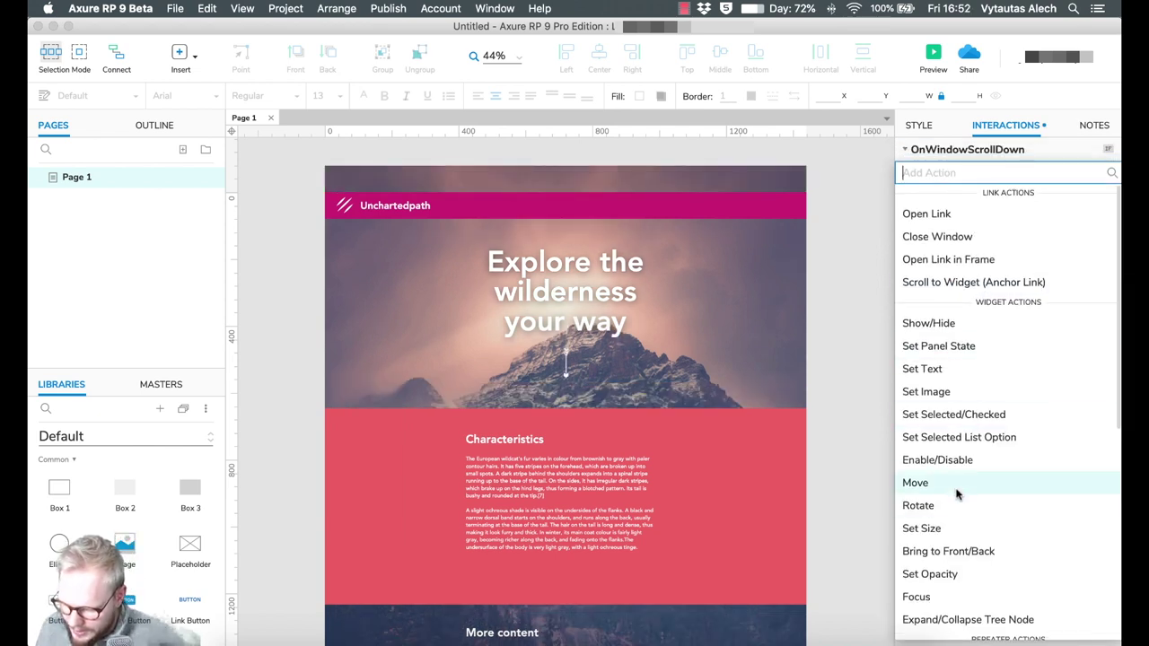
pyautogui.click(915, 483)
pyautogui.scroll(-5, 988, 368)
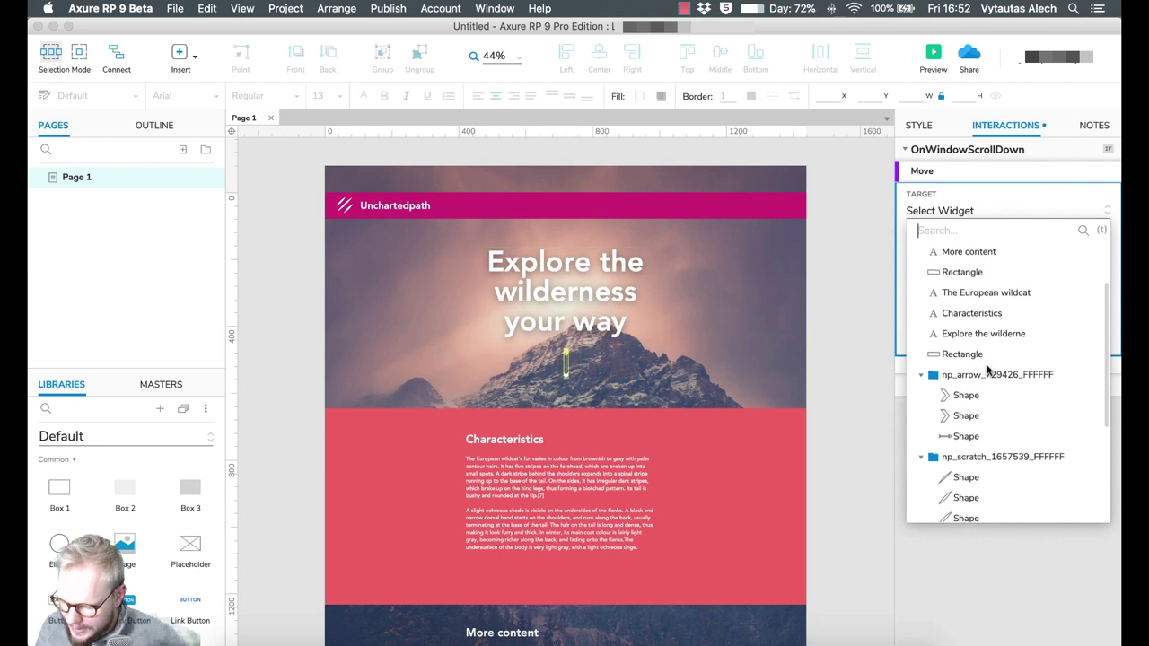
pyautogui.scroll(-3, 988, 370)
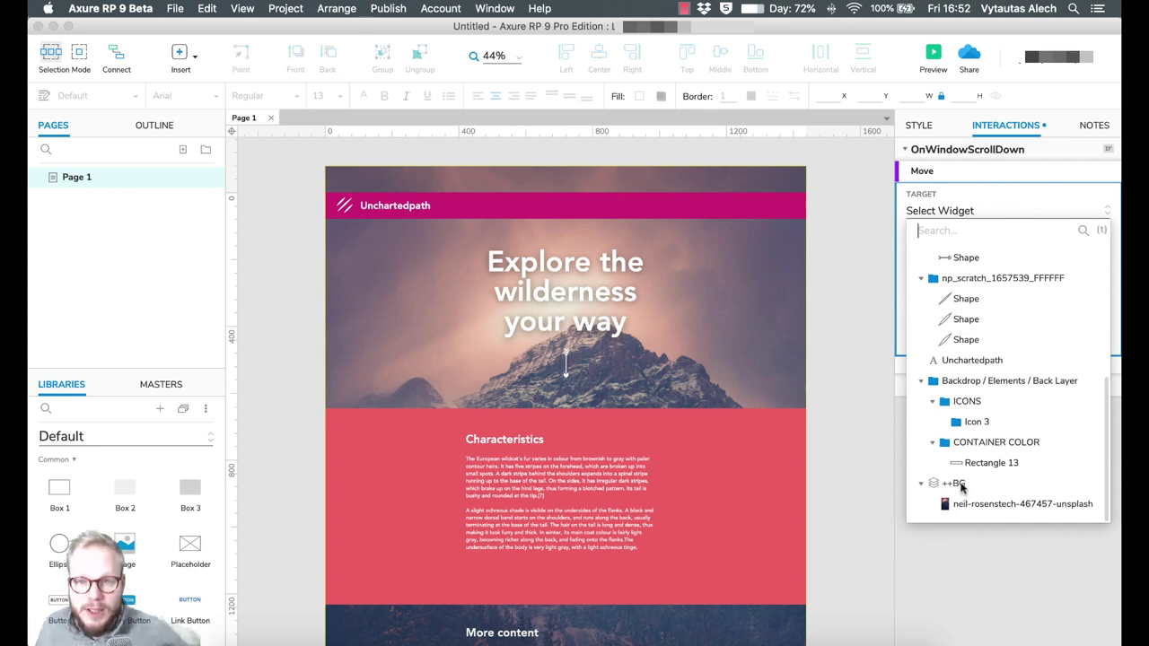
# - Move ++BG relatively by x 0, y 1.5 and preview the prototype
pyautogui.click(957, 484)
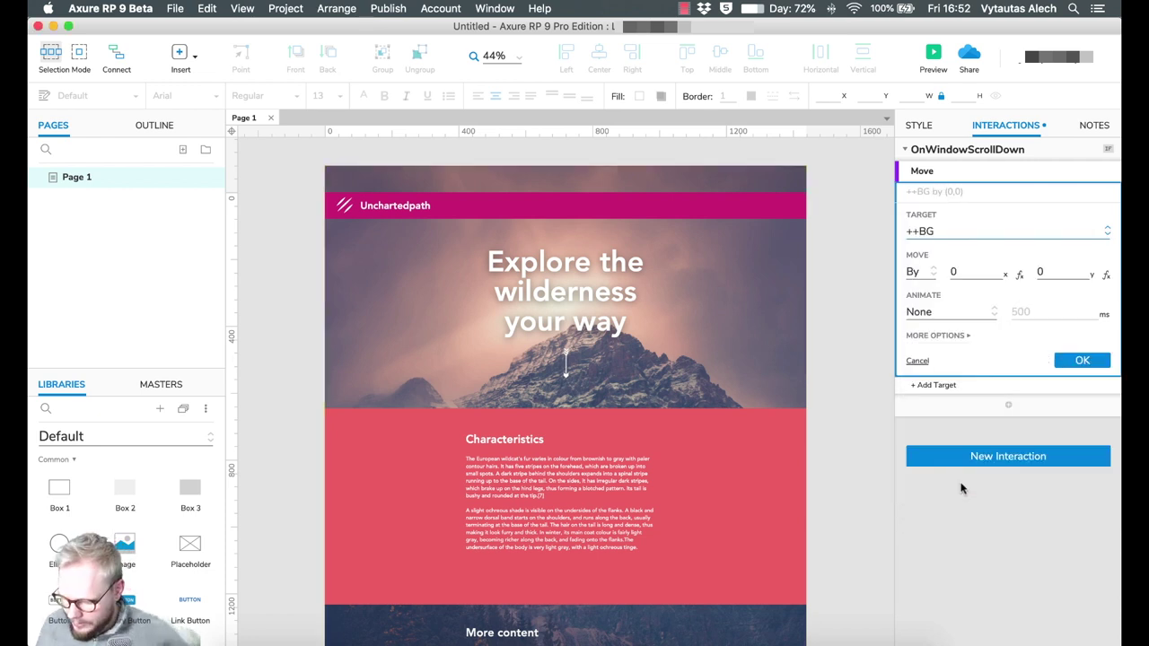
pyautogui.click(928, 273)
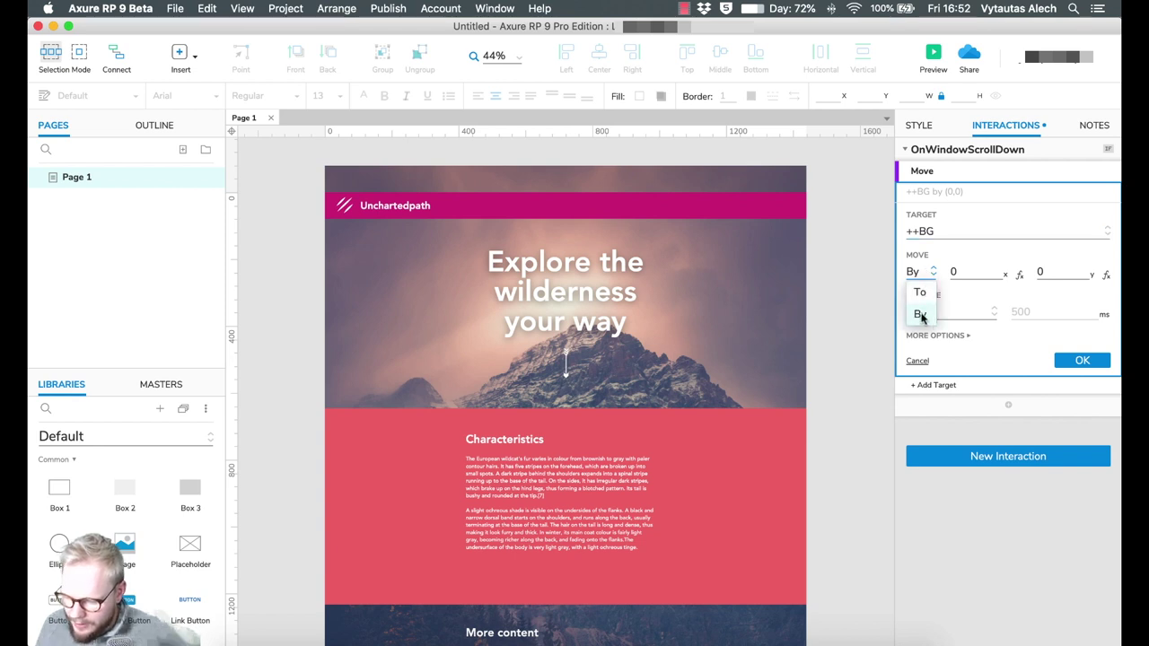
pyautogui.click(923, 313)
pyautogui.click(971, 271)
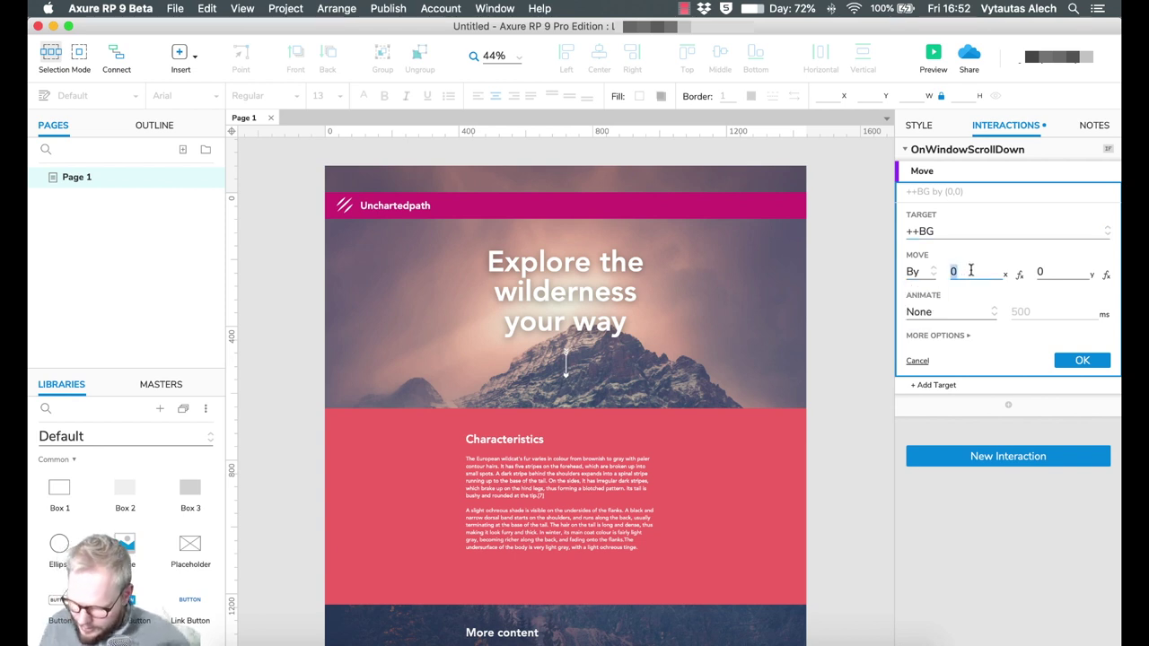
pyautogui.click(1038, 272)
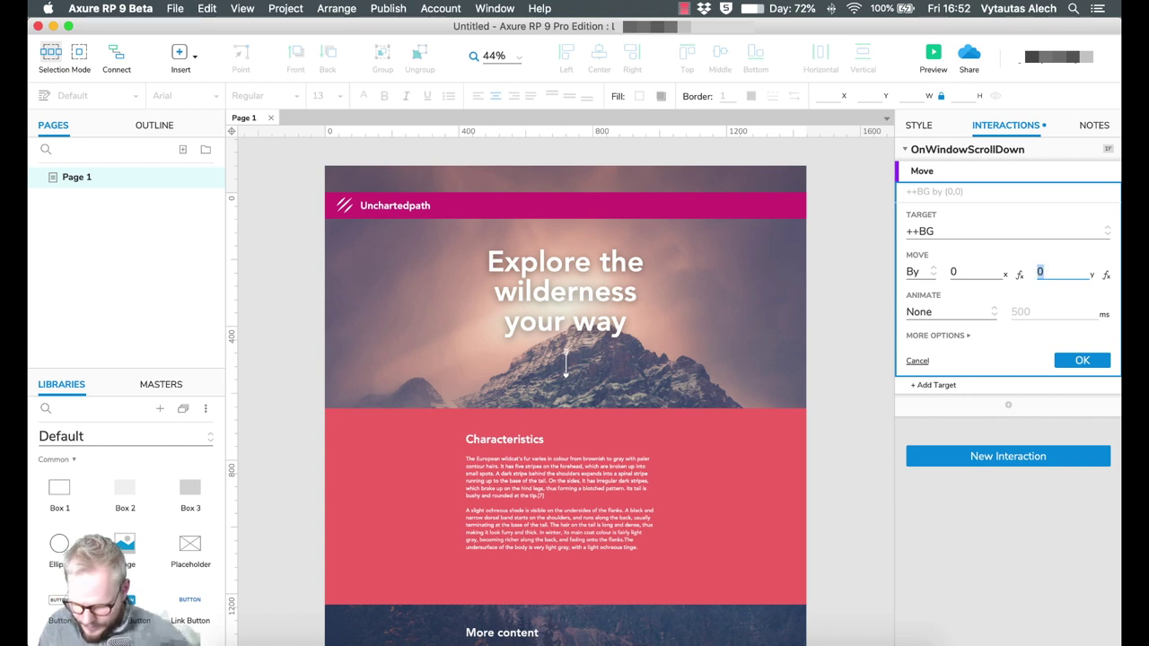
pyautogui.write('1.5')
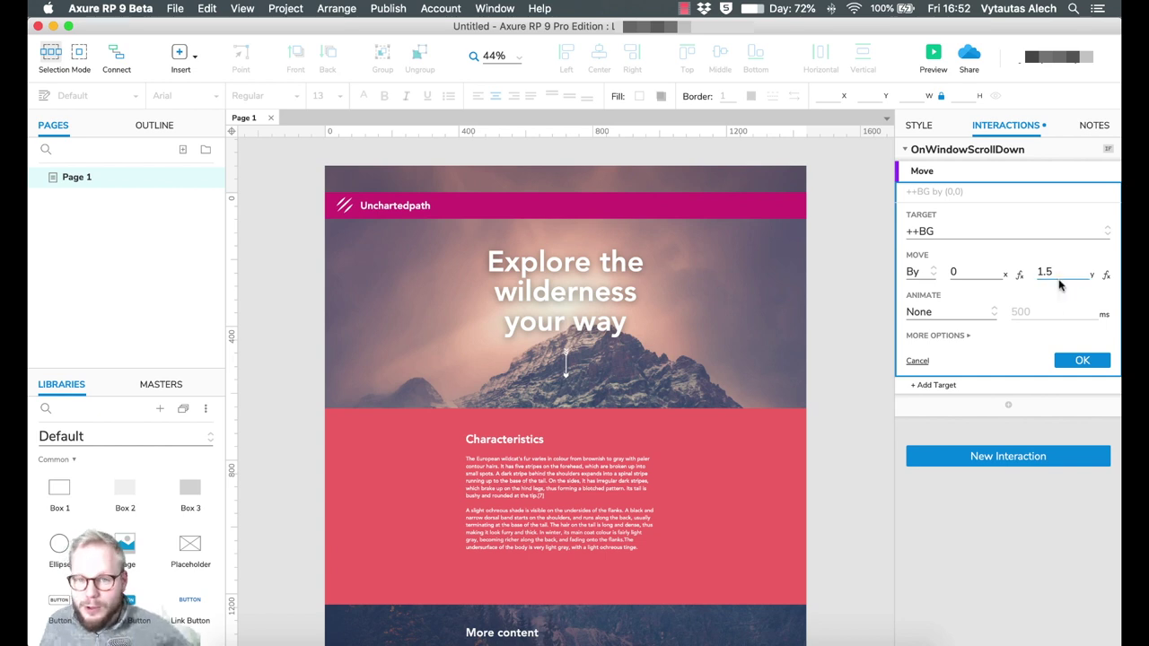
pyautogui.click(1085, 361)
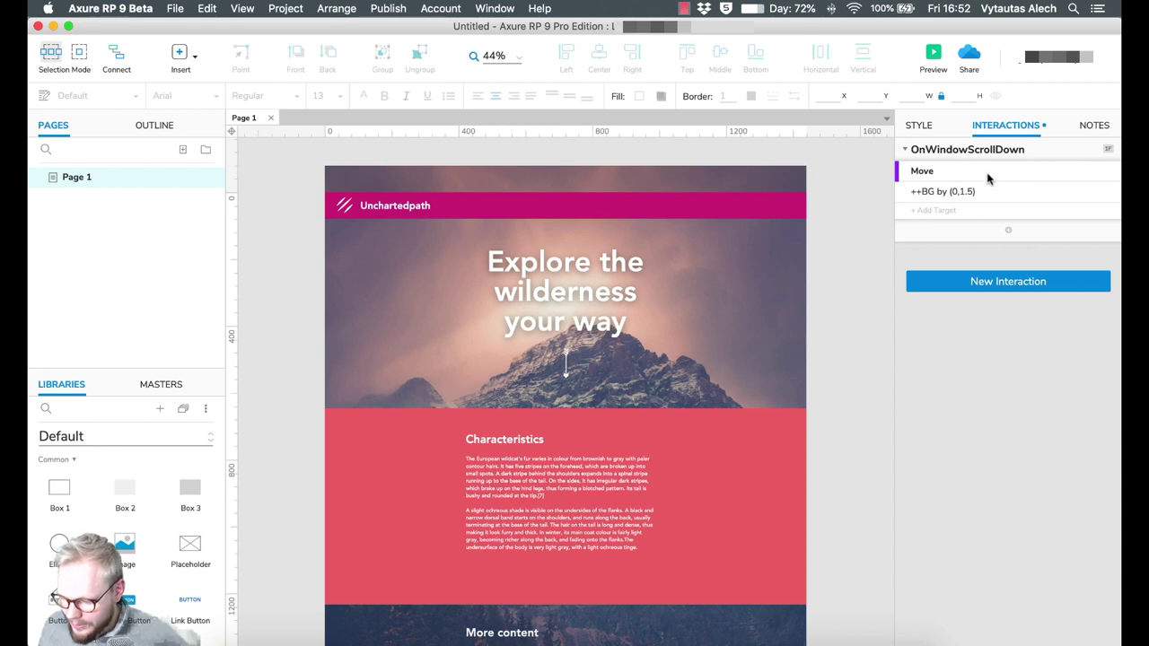
pyautogui.click(934, 56)
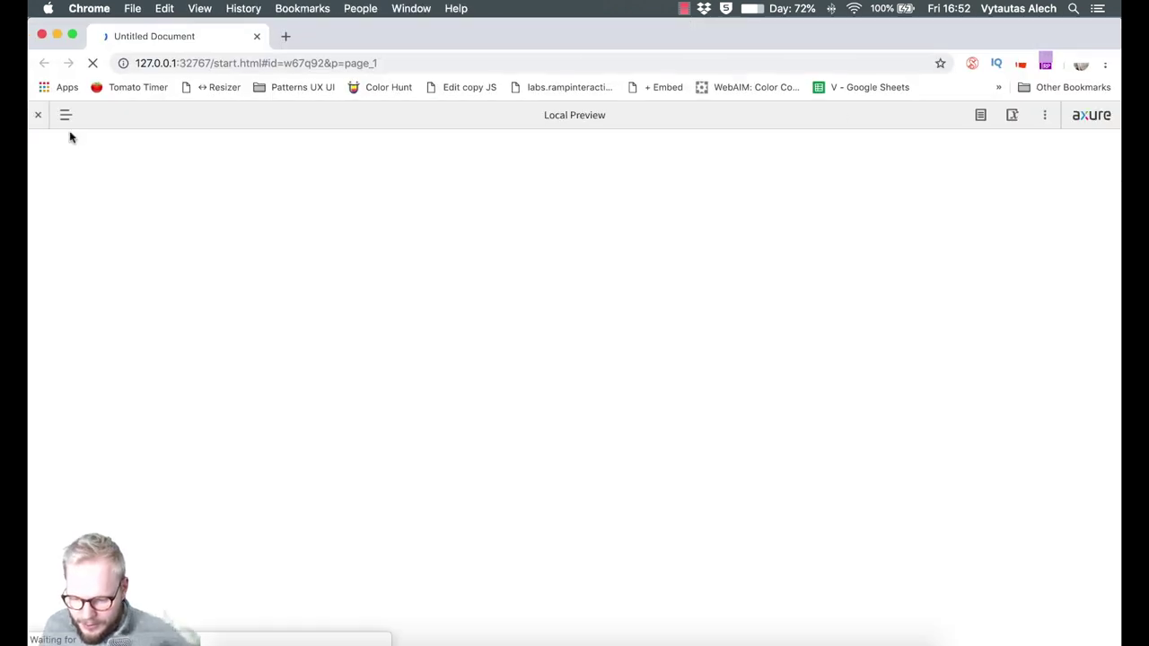
# - Hide the preview toolbar and scroll down to watch the background move
pyautogui.click(37, 115)
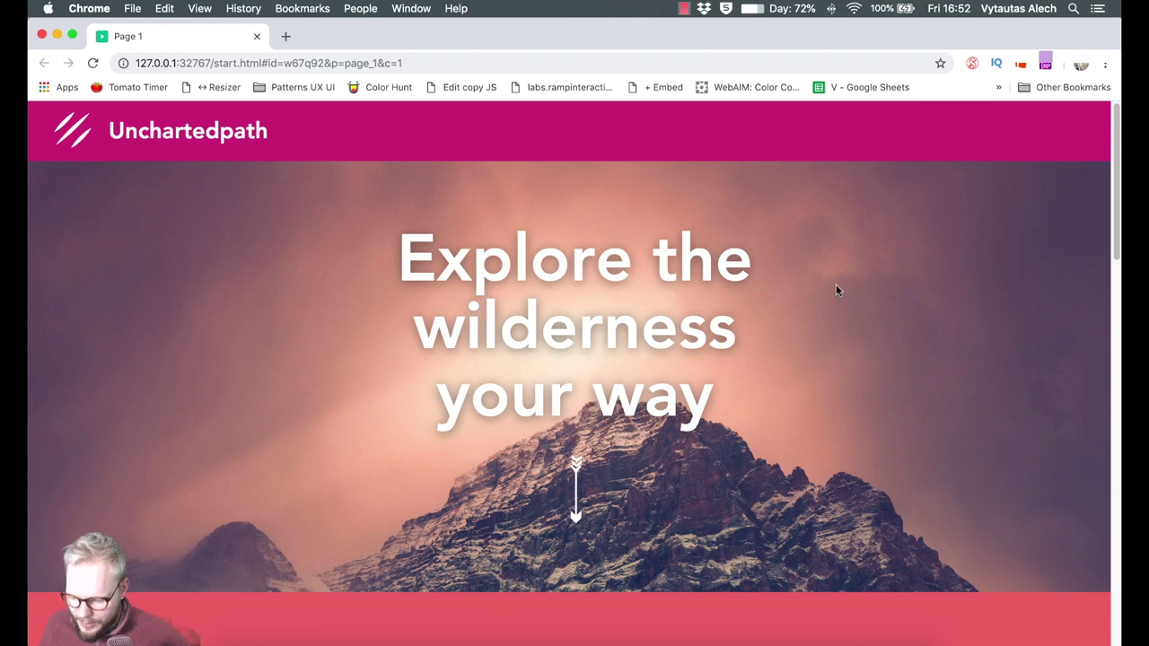
pyautogui.scroll(-3, 836, 287)
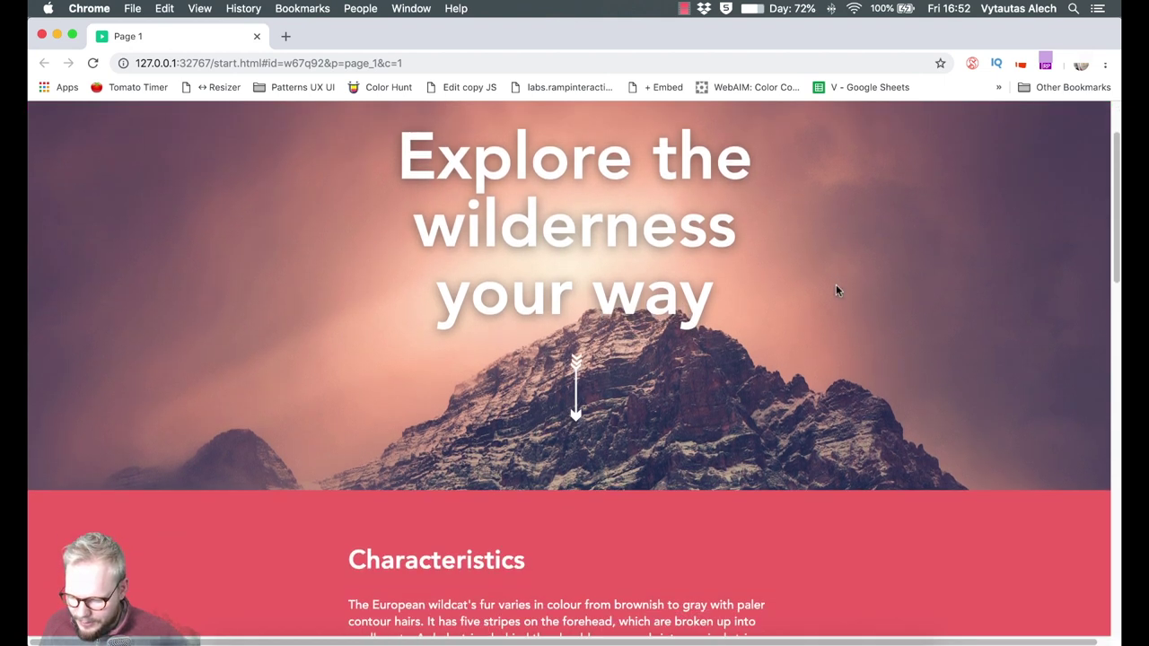
pyautogui.scroll(-3, 836, 290)
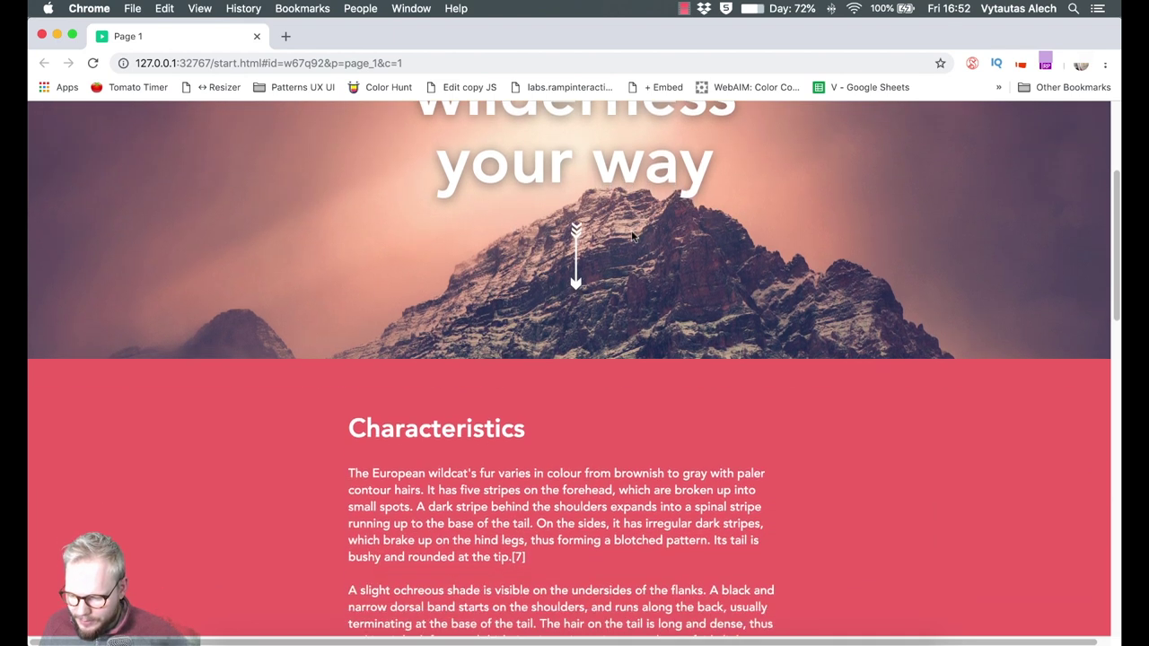
pyautogui.scroll(-2, 628, 220)
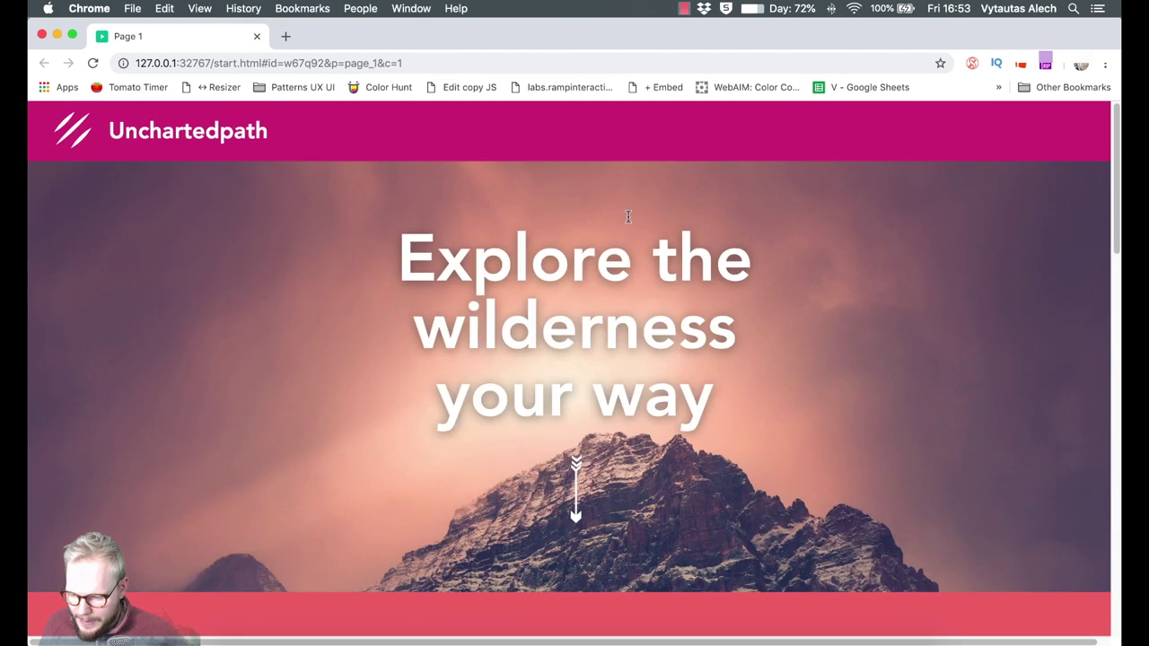
# - Change the ++BG vertical move offset to -3 and preview again
pyautogui.click(256, 36)
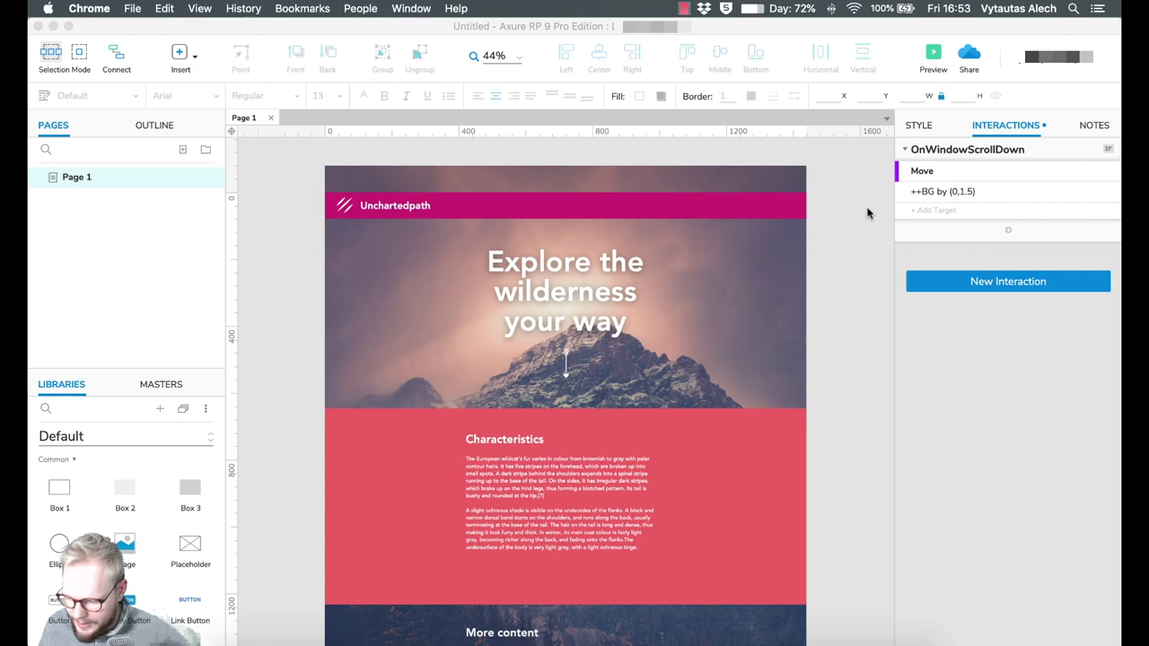
pyautogui.click(970, 193)
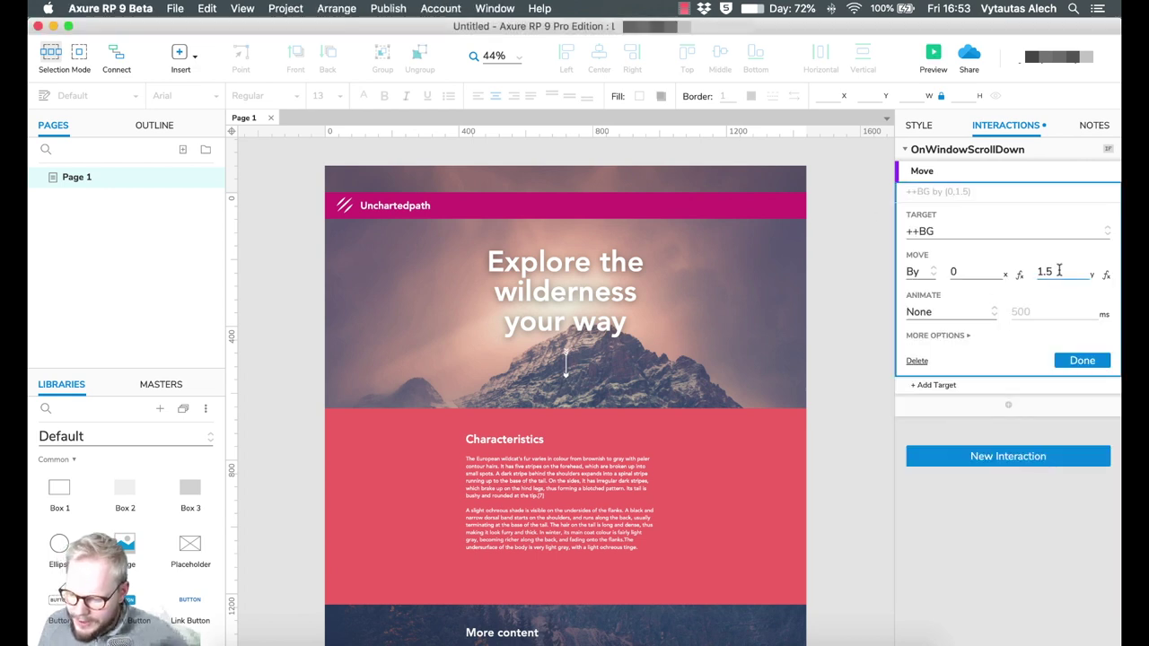
pyautogui.moveTo(1059, 272); pyautogui.dragTo(1037, 273)
pyautogui.write('3')
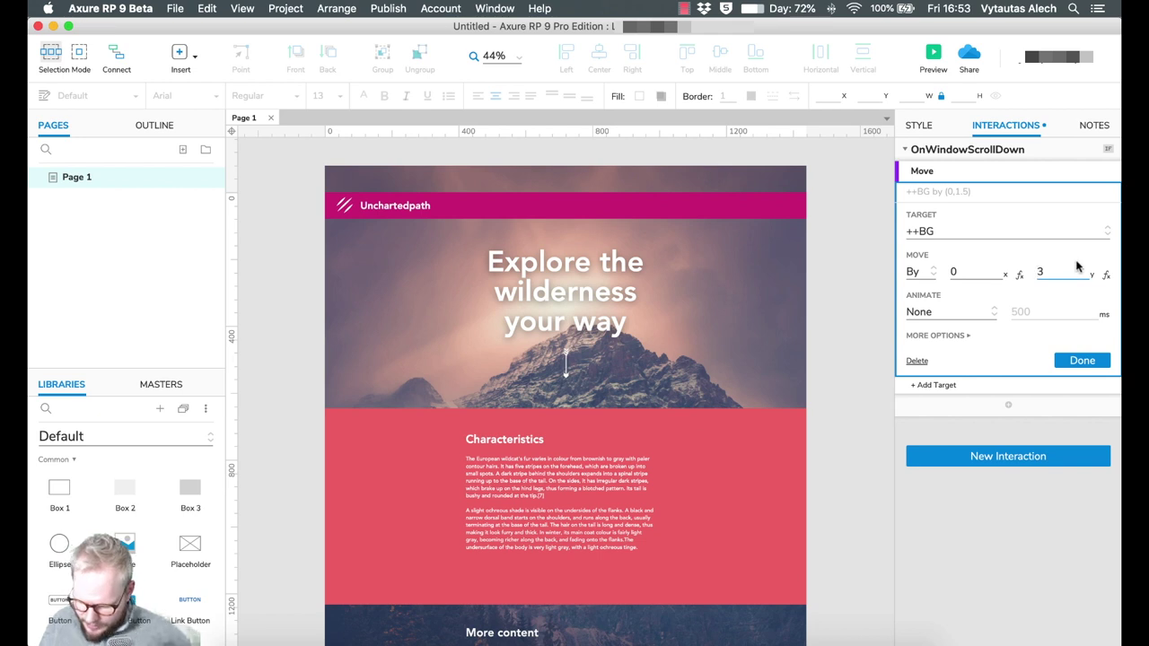
pyautogui.press('Left')
pyautogui.write('-')
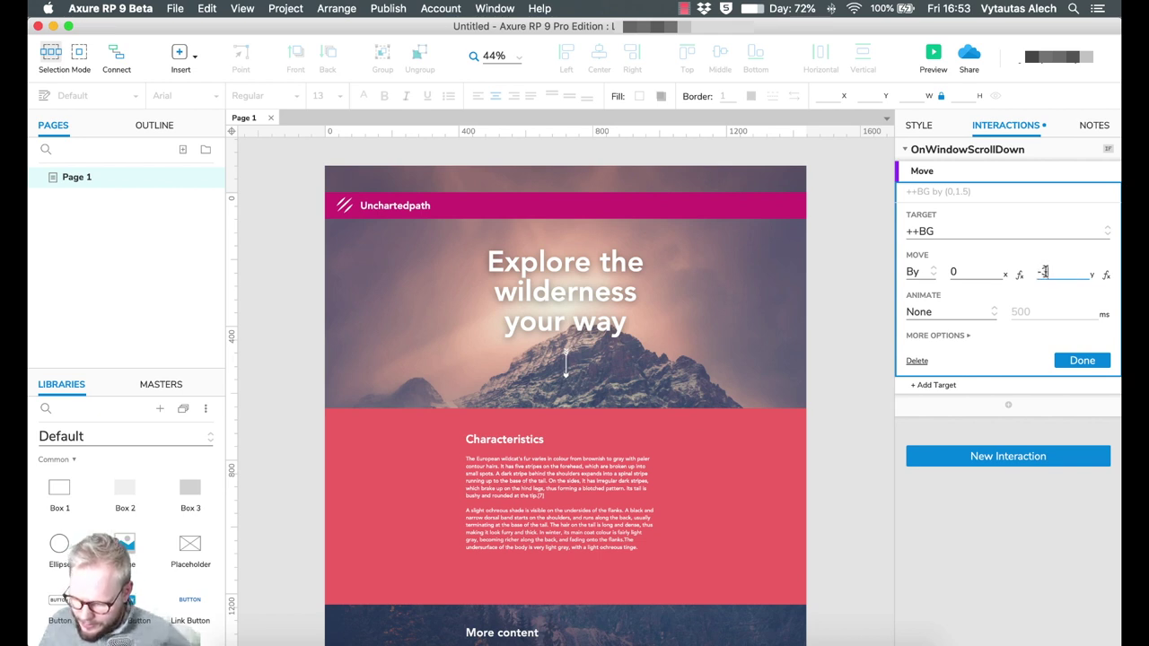
pyautogui.click(1082, 360)
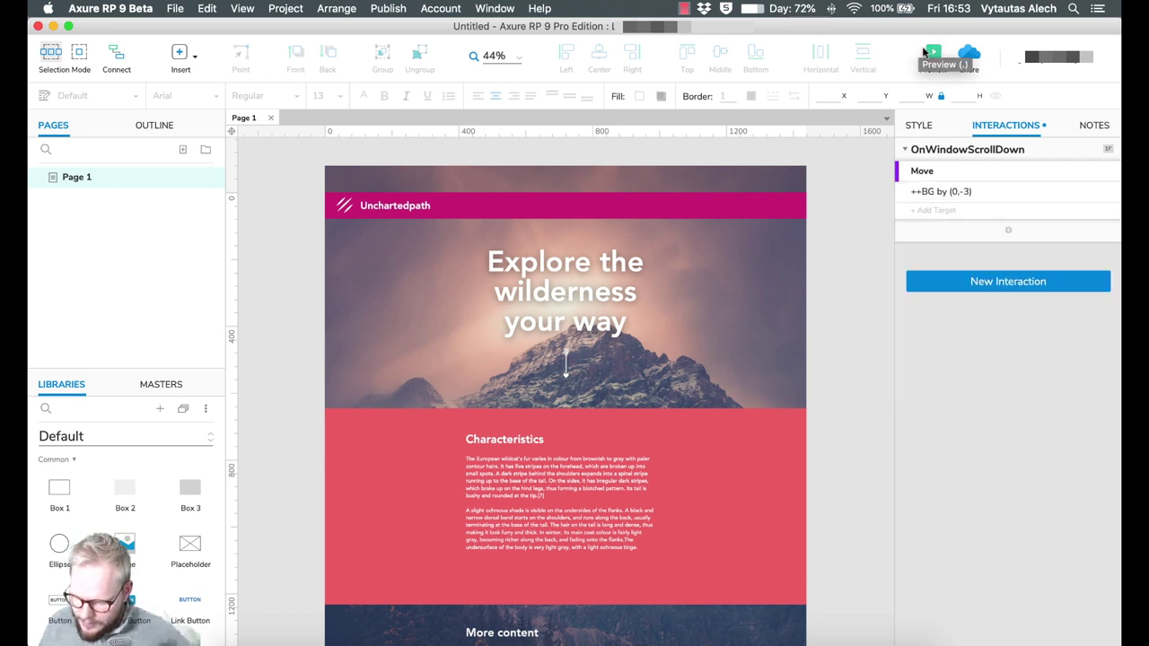
pyautogui.click(928, 54)
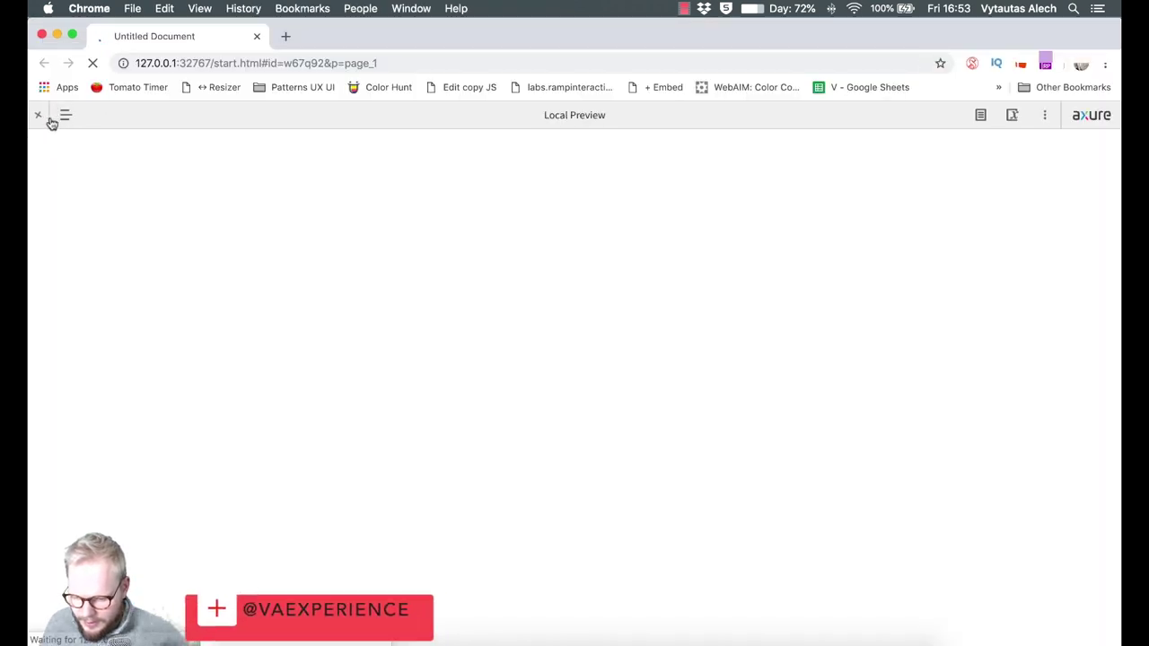
# - Scroll down the preview to check the background, then jump back to the top
pyautogui.scroll(-5, 677, 225)
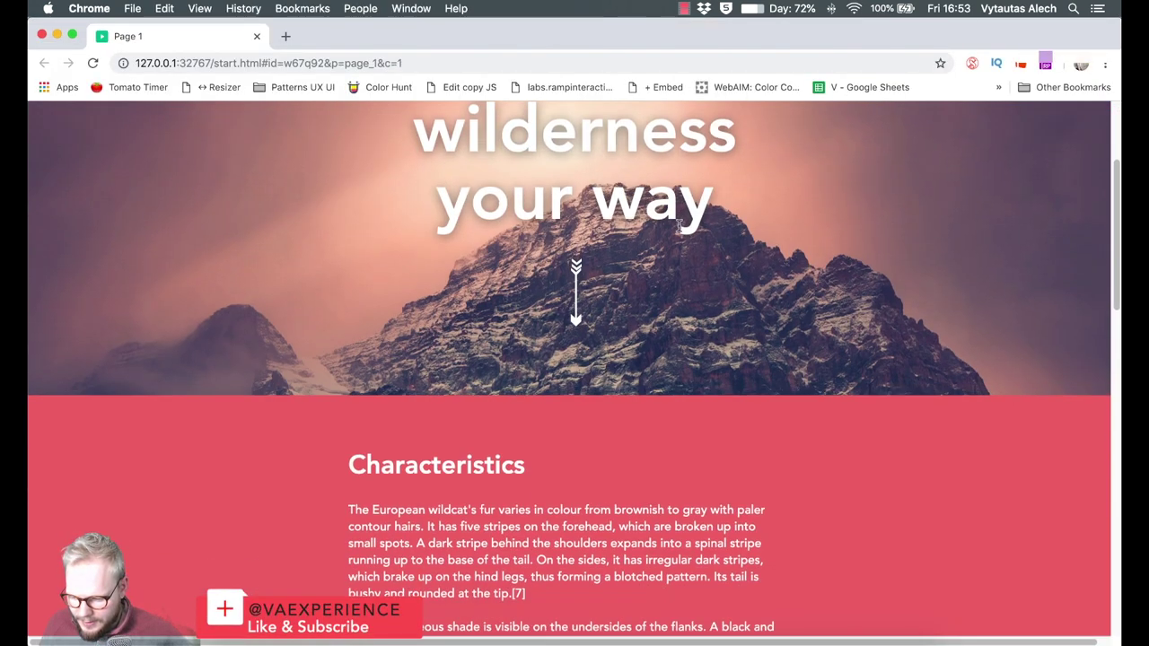
pyautogui.scroll(-10, 679, 226)
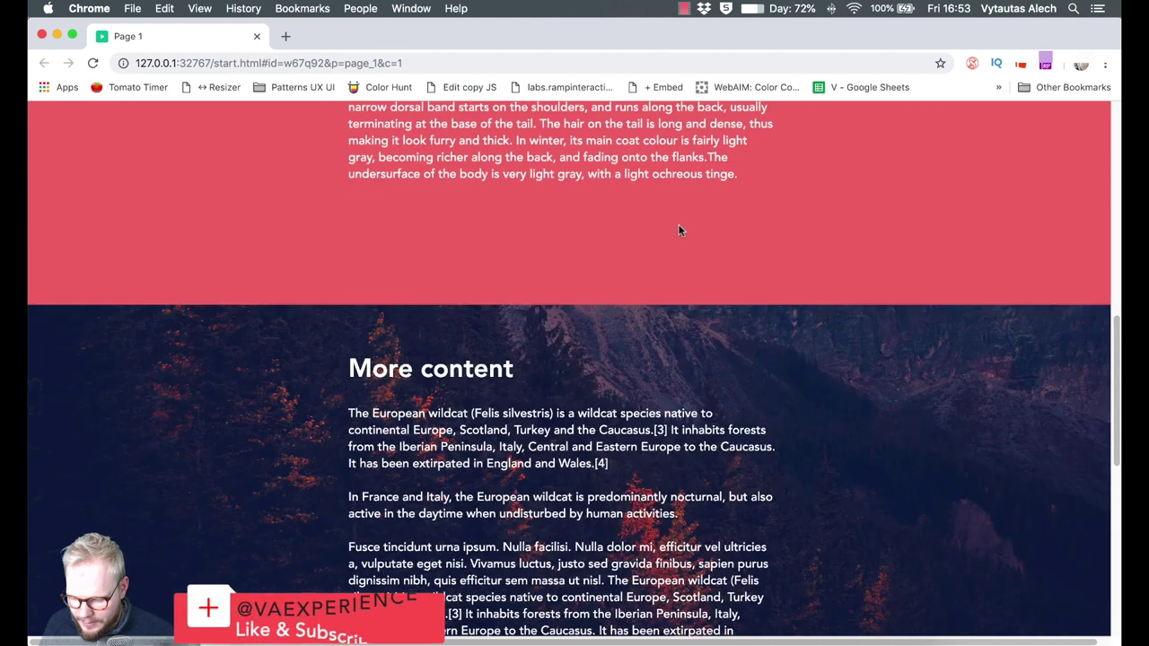
pyautogui.scroll(-2, 679, 227)
pyautogui.press('Home')
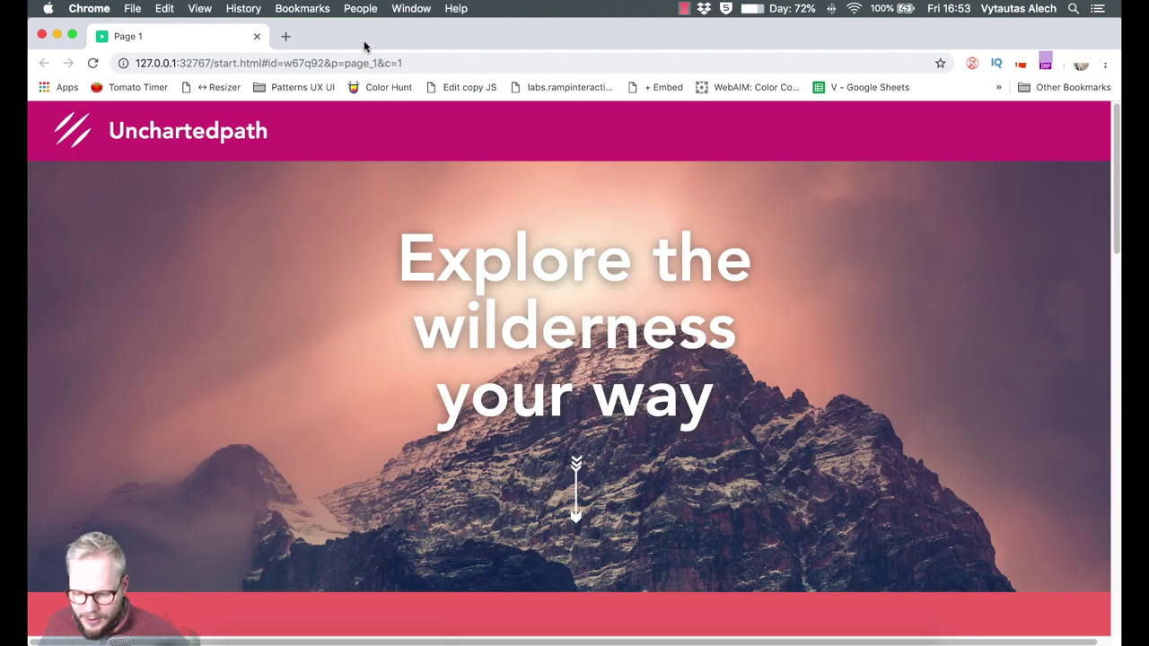
pyautogui.click(256, 37)
# - Set the ++BG vertical move offset to -5 and preview the page
pyautogui.click(955, 193)
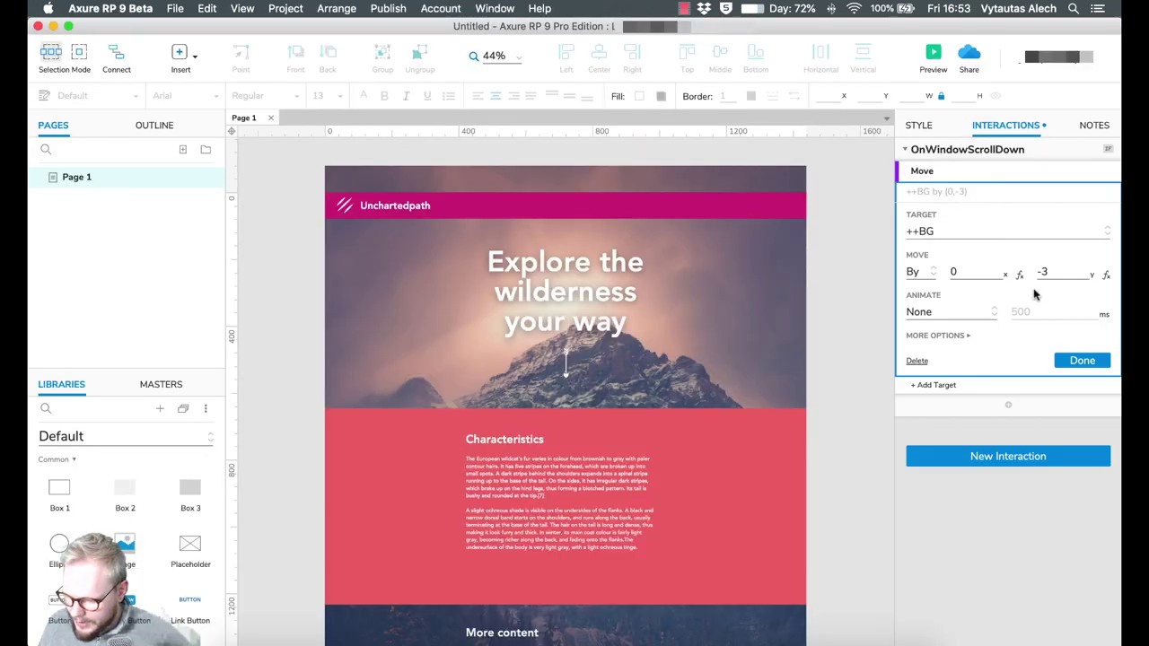
pyautogui.click(1056, 271)
pyautogui.write('-5')
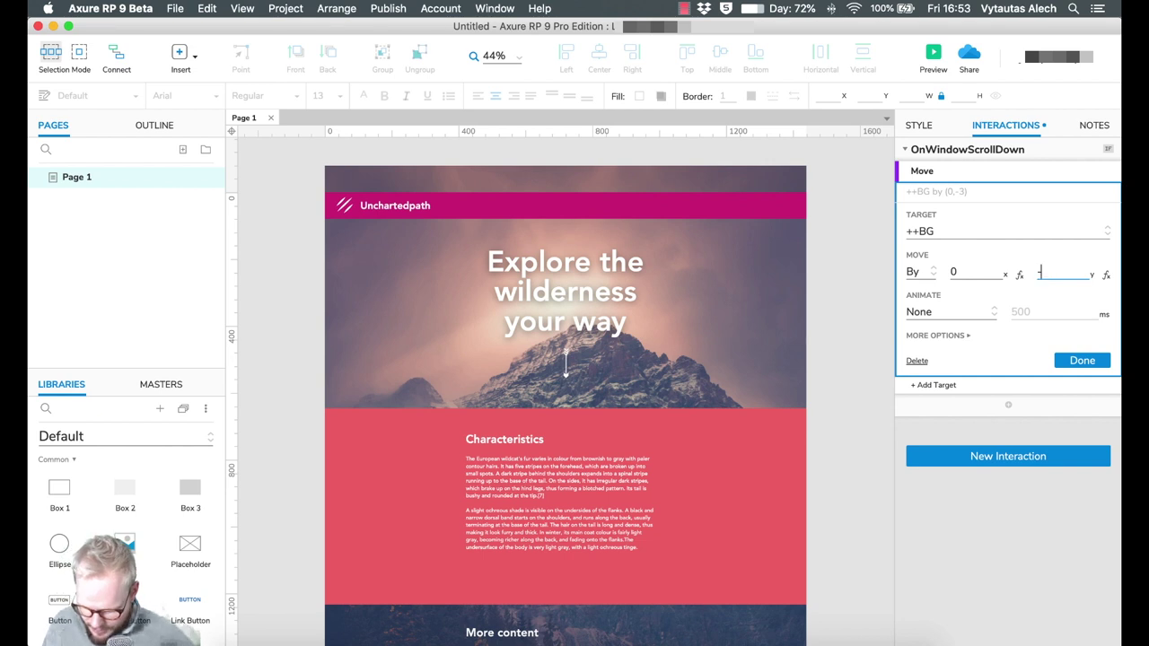
pyautogui.click(1086, 360)
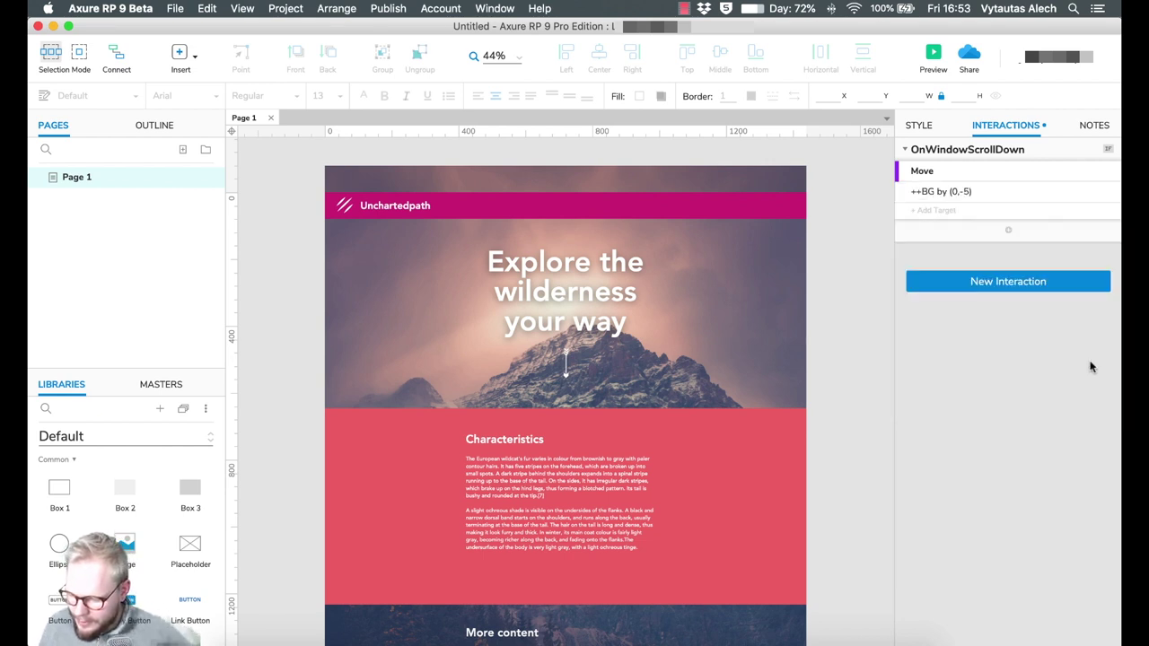
pyautogui.click(938, 53)
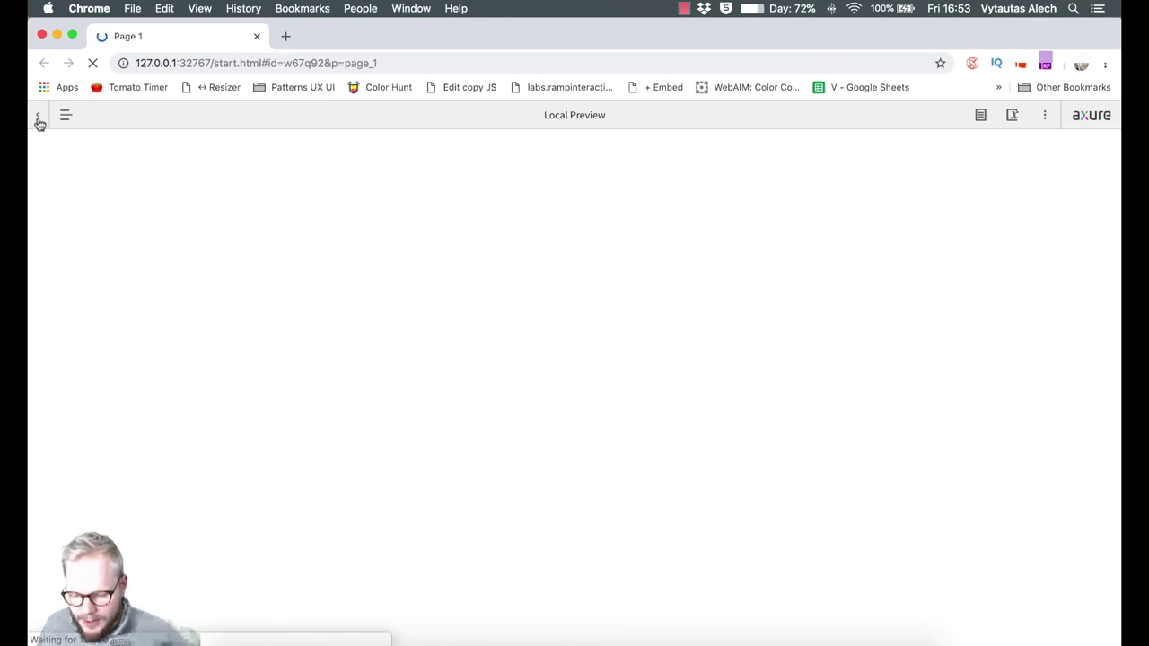
# - Scroll down and back up through the preview, then close it
pyautogui.scroll(-5, 691, 260)
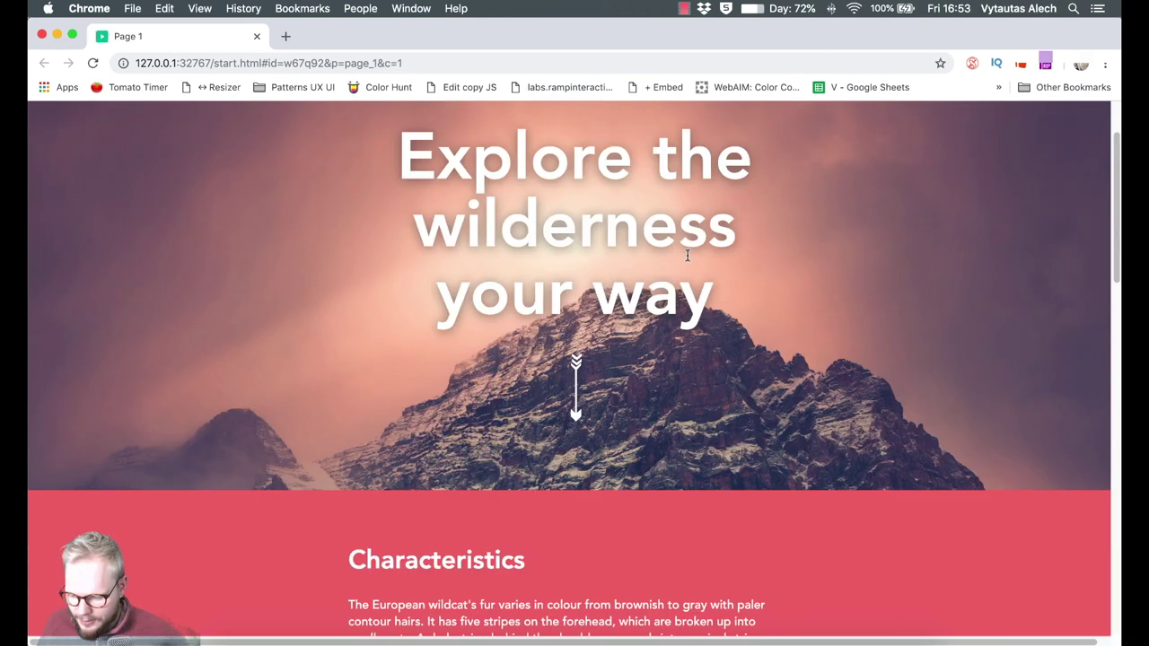
pyautogui.scroll(-10, 688, 261)
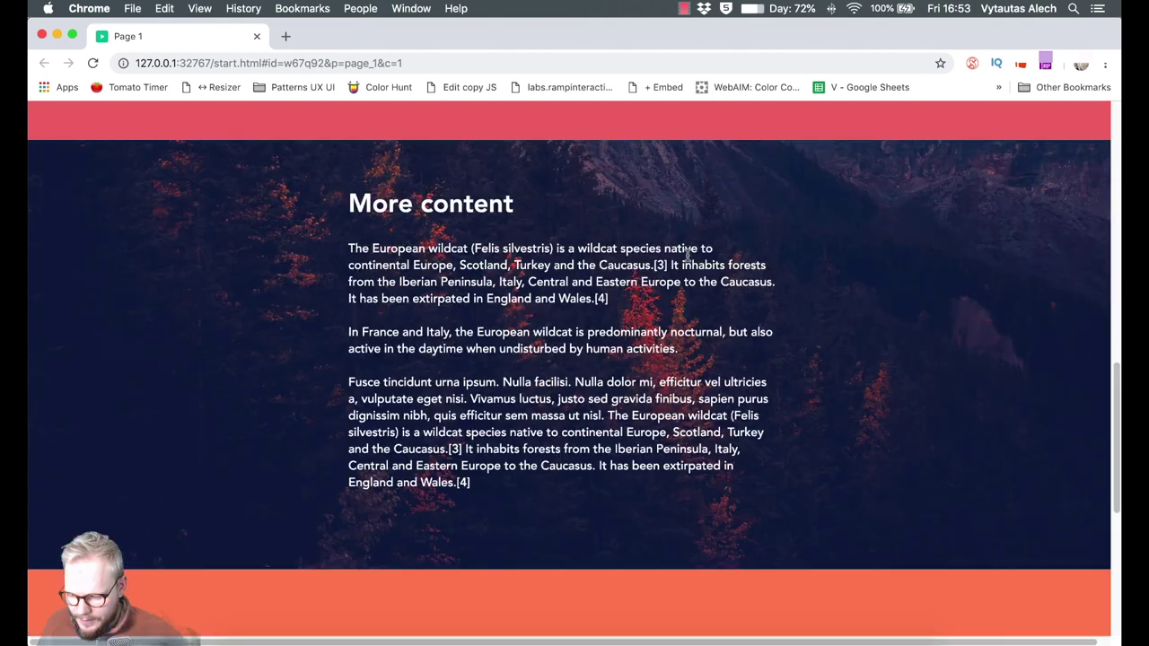
pyautogui.scroll(15, 665, 260)
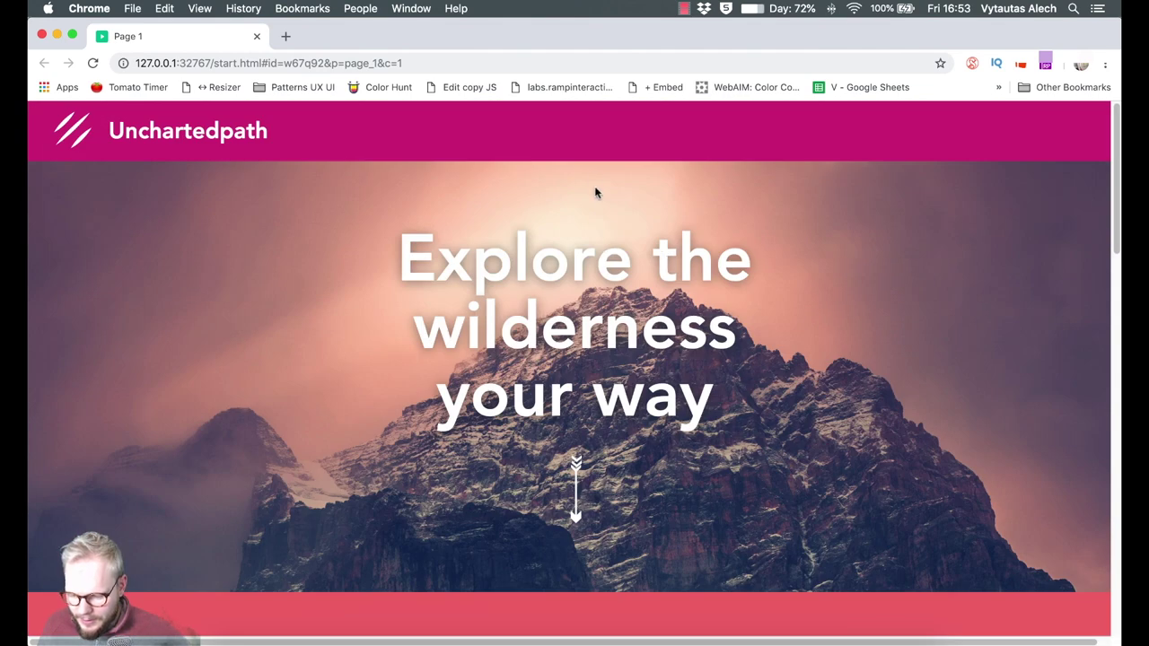
pyautogui.click(257, 37)
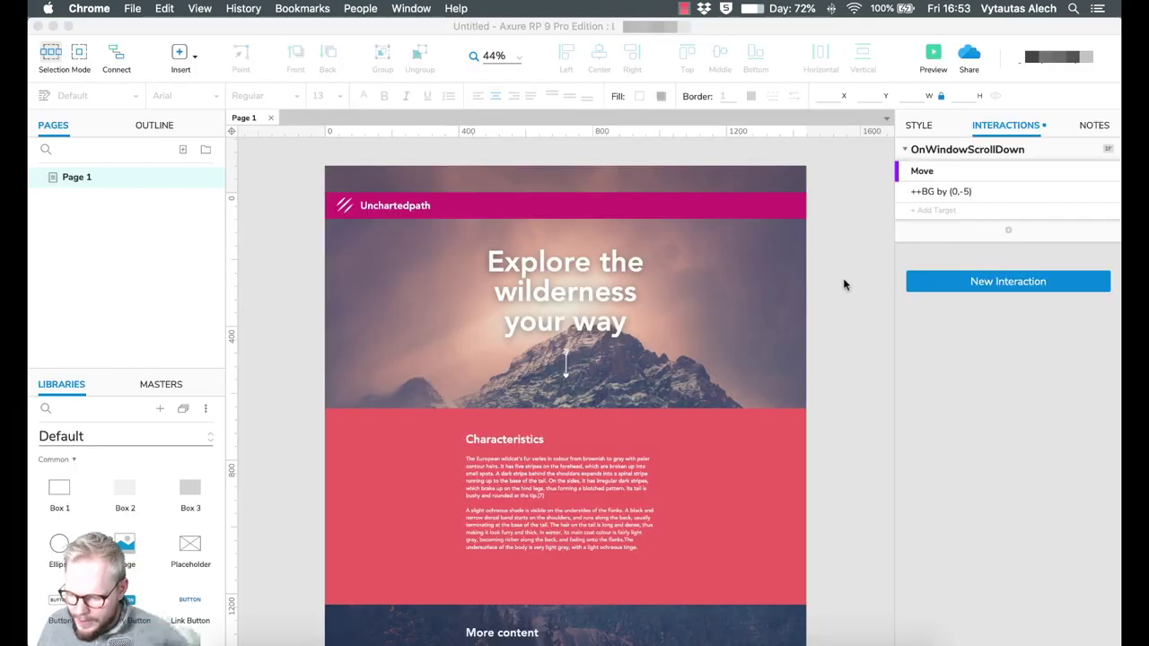
# - Drag the BG image so its top sits at Y 0, then edit the move's Y value
pyautogui.click(721, 272)
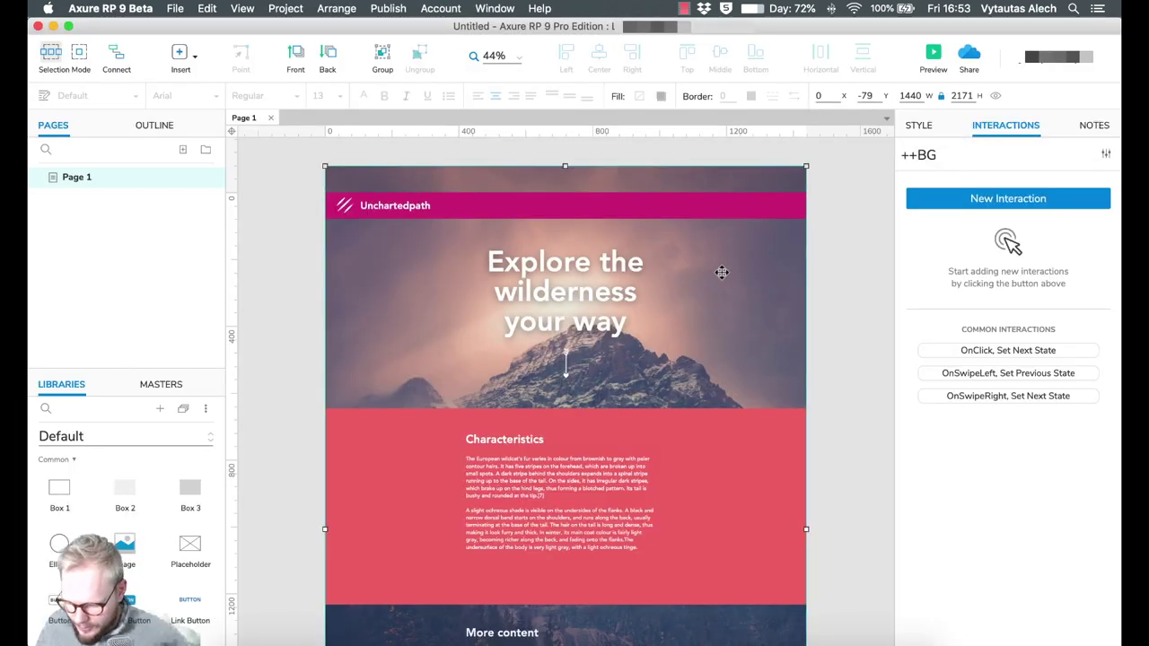
pyautogui.moveTo(722, 272); pyautogui.dragTo(725, 307)
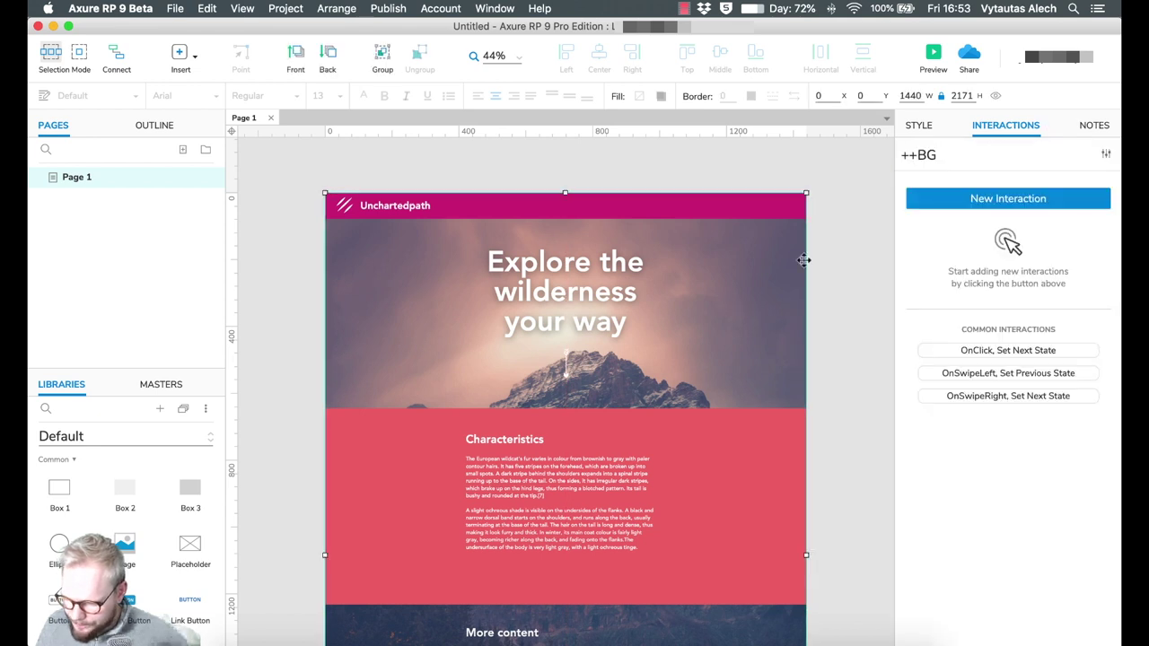
pyautogui.click(853, 228)
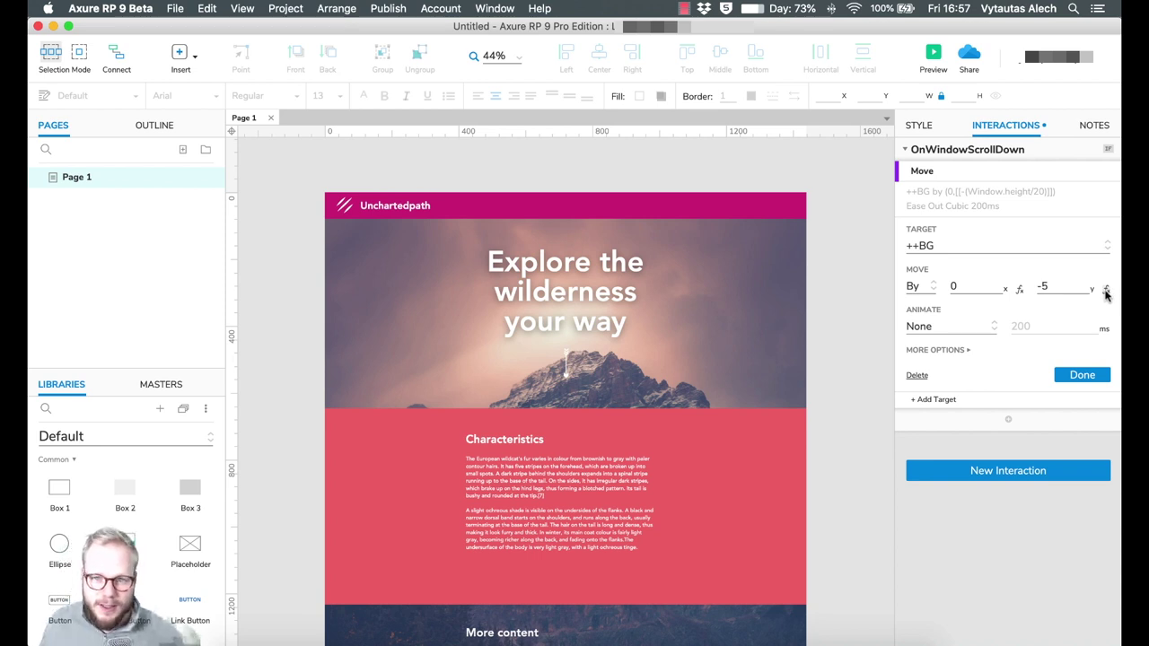
pyautogui.click(1106, 293)
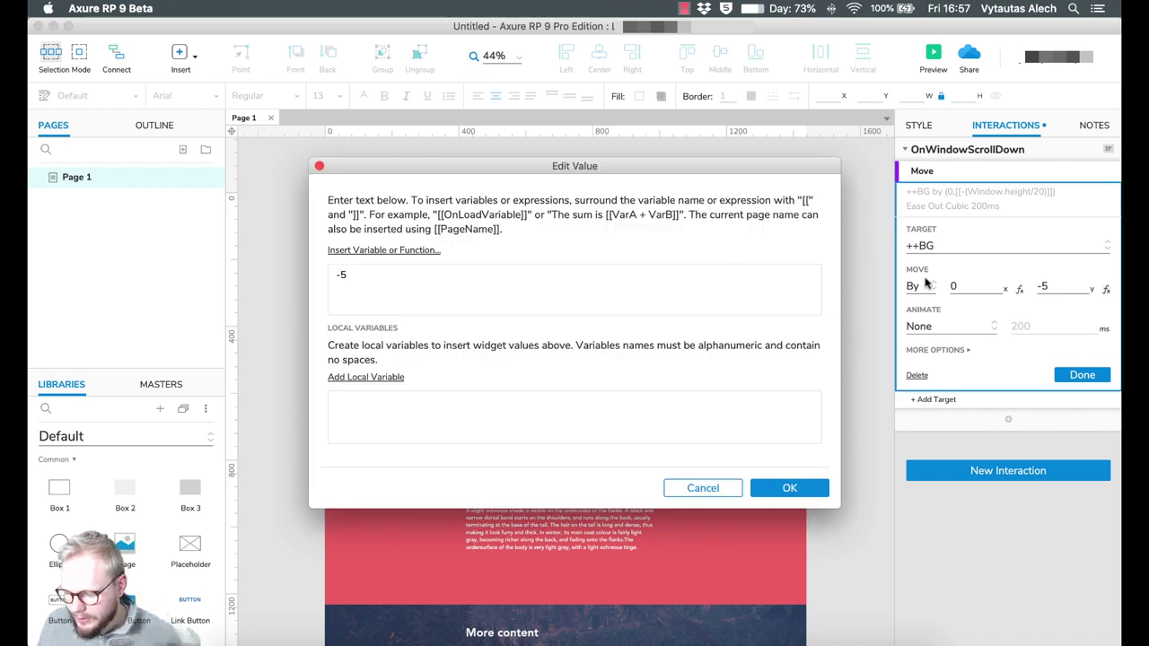
# - Delete the existing -5 from the Edit Value expression
pyautogui.tripleClick(356, 279)
pyautogui.doubleClick(357, 278)
pyautogui.click(356, 279)
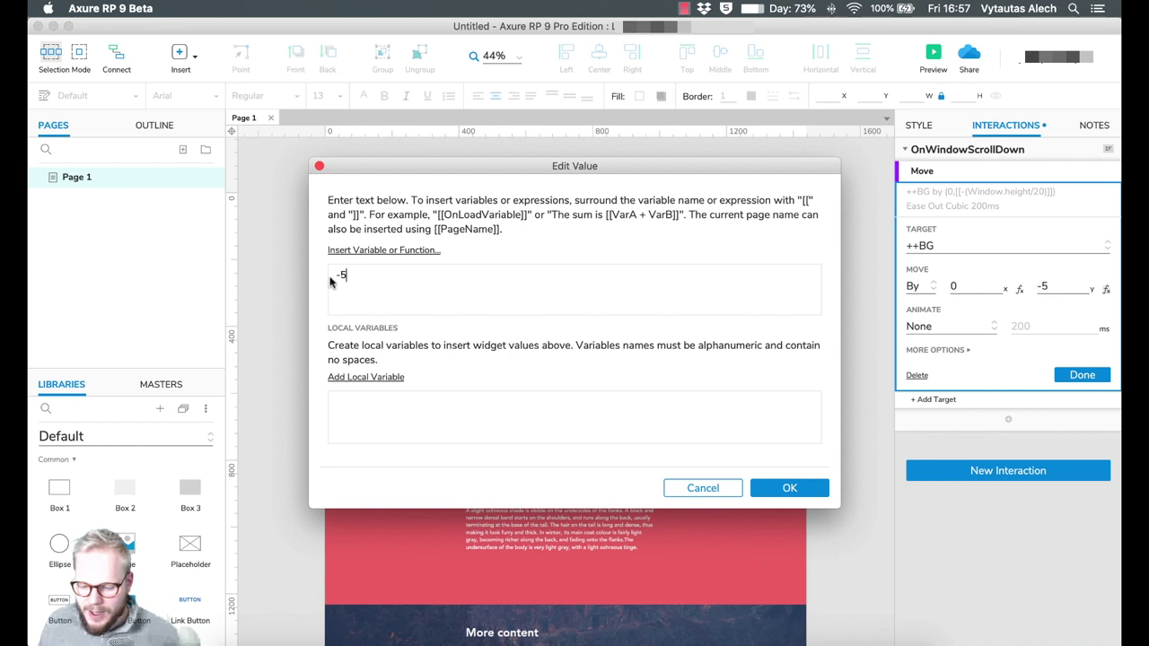
pyautogui.moveTo(363, 280); pyautogui.dragTo(320, 271)
pyautogui.press('BackSpace')
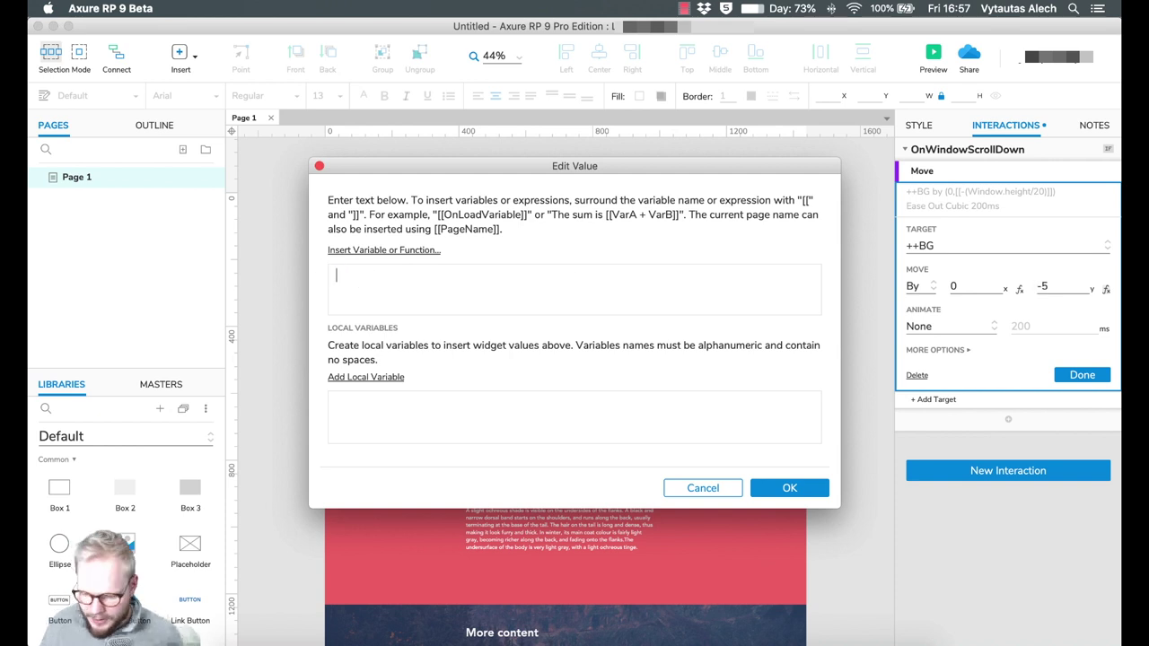
# - Insert the Window.scrollY variable into the expression
pyautogui.click(406, 255)
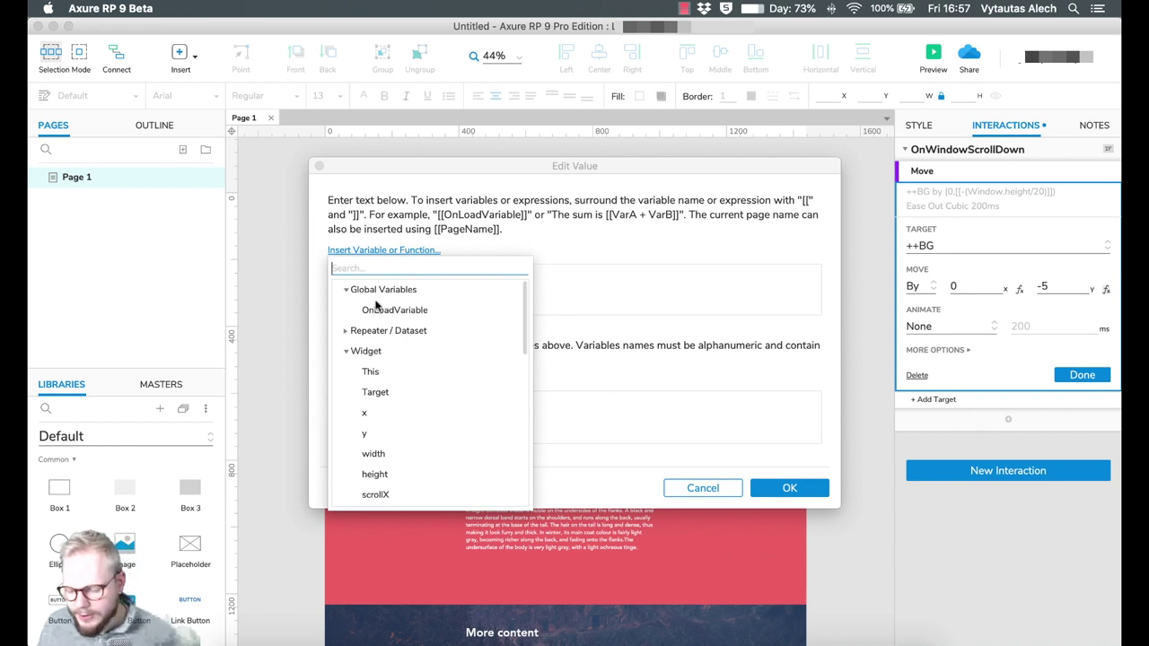
pyautogui.scroll(-2, 399, 337)
pyautogui.scroll(-5, 402, 384)
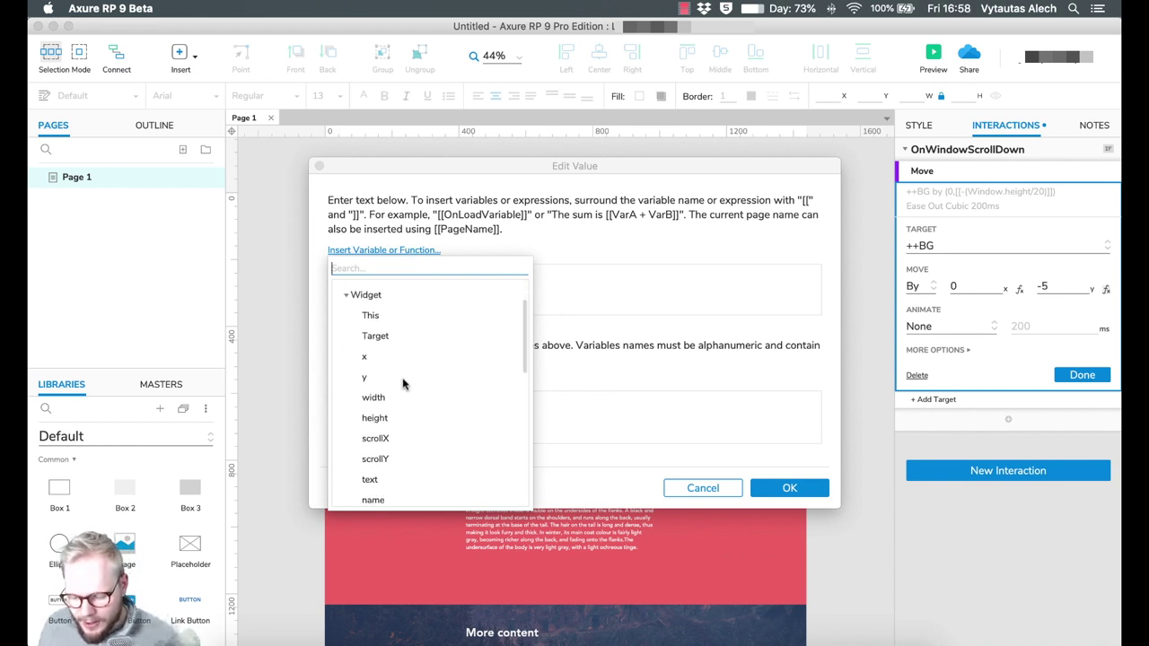
pyautogui.scroll(-1, 402, 383)
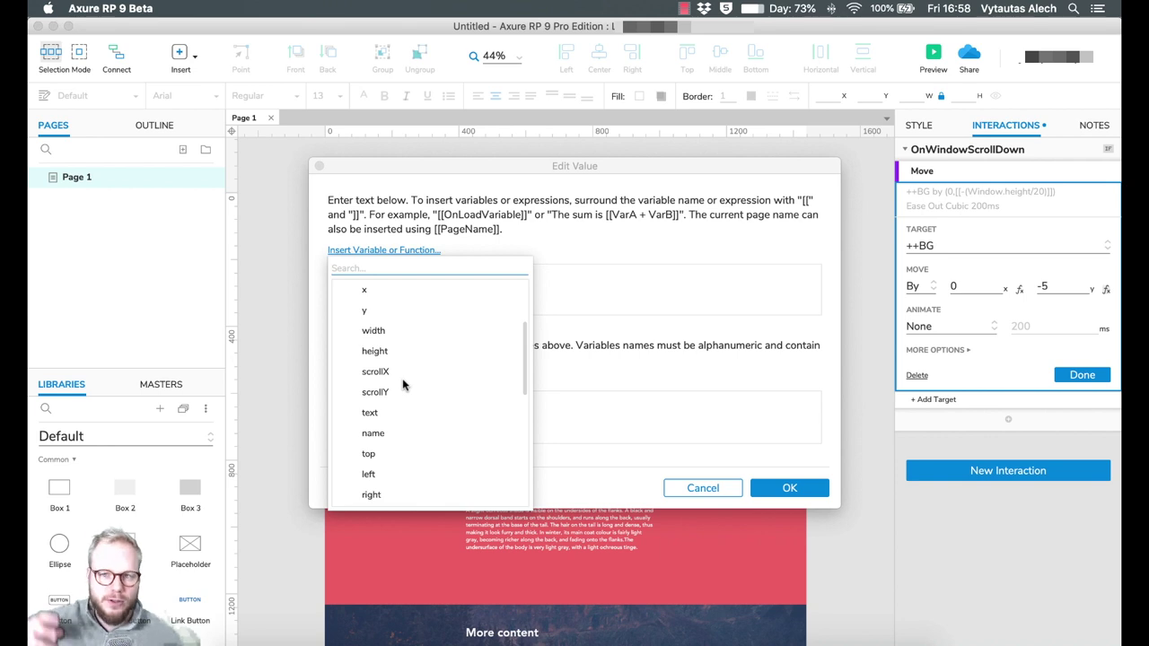
pyautogui.scroll(-5, 403, 386)
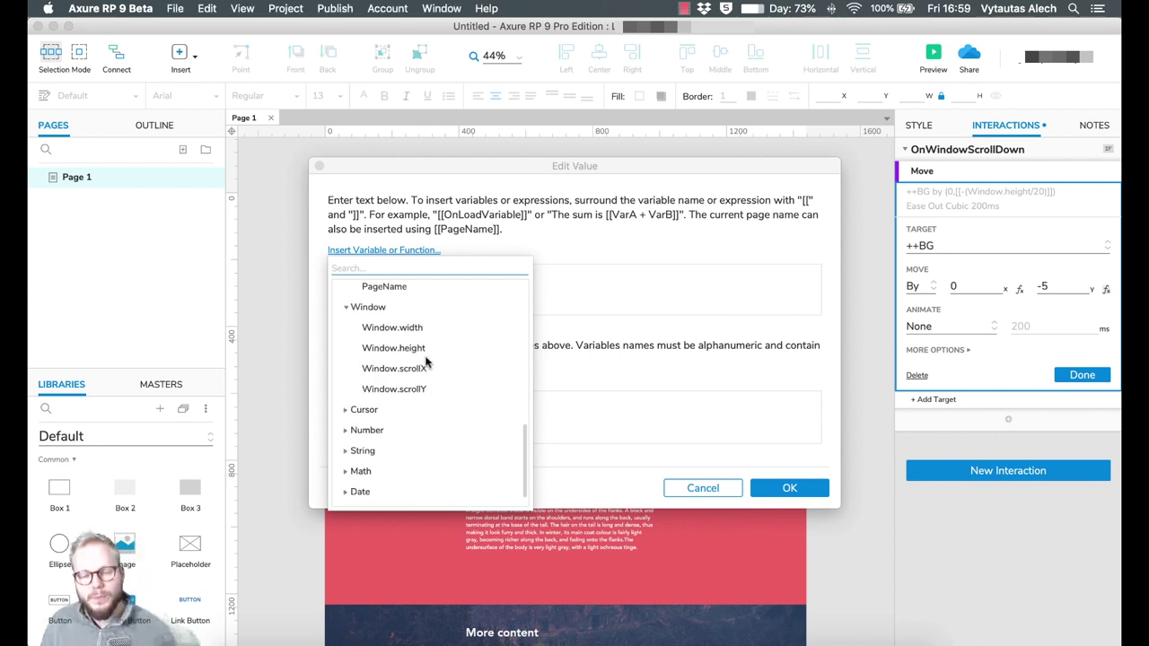
pyautogui.scroll(5, 426, 361)
pyautogui.scroll(-2, 426, 361)
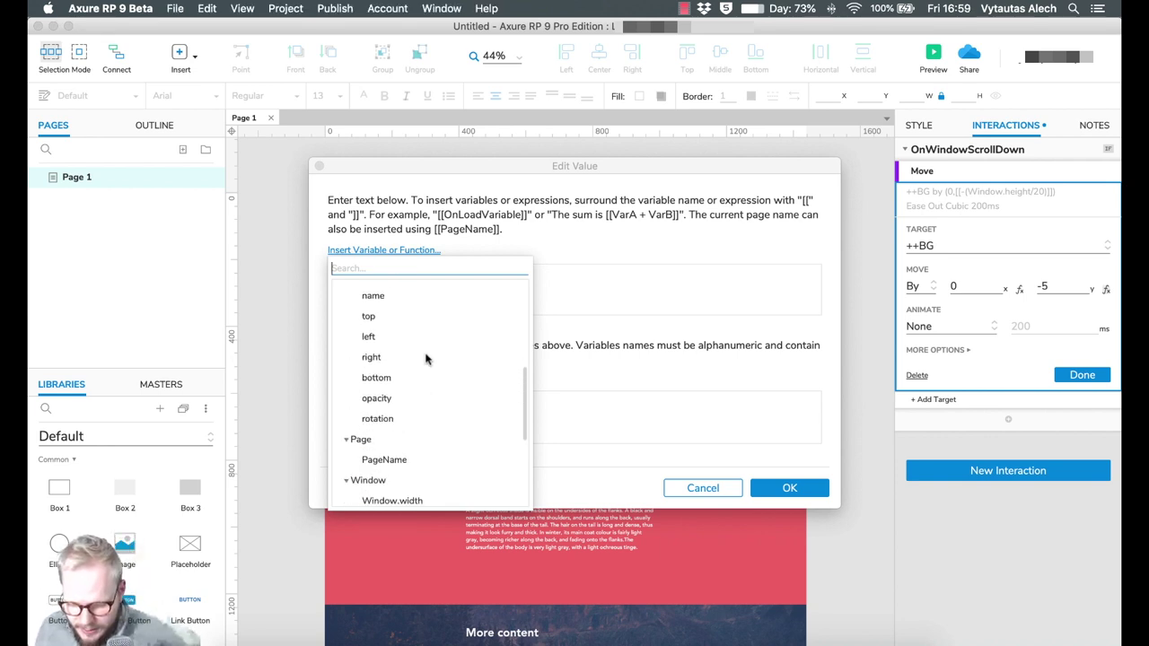
pyautogui.scroll(-3, 426, 361)
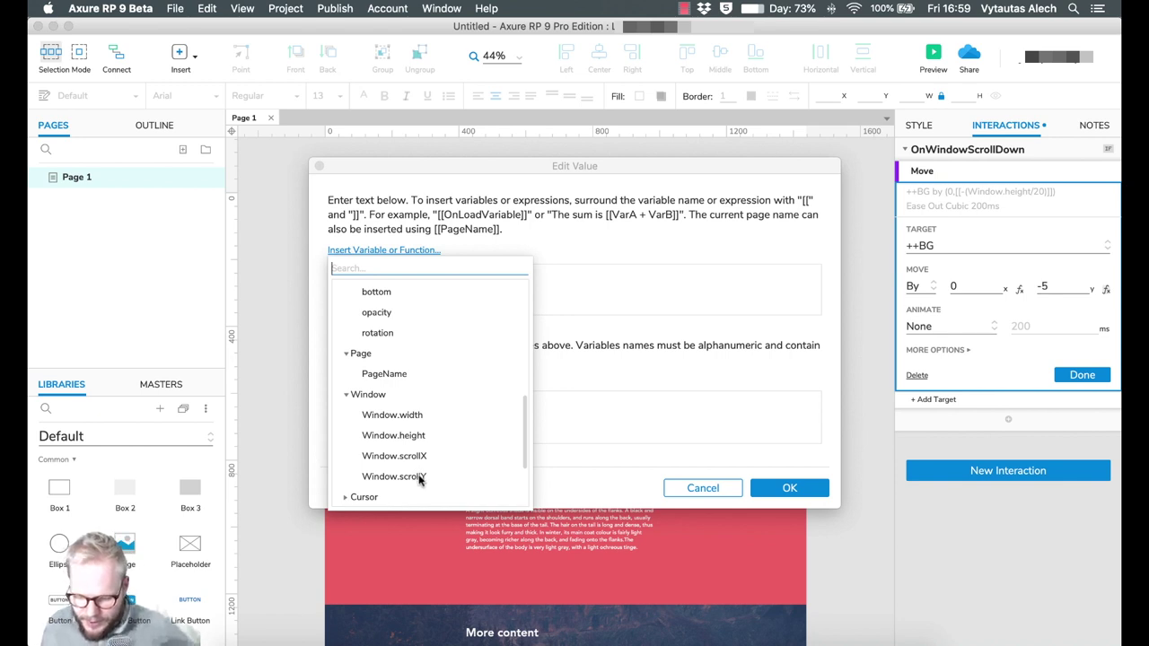
pyautogui.click(415, 477)
pyautogui.press('Left')
pyautogui.press('Left')
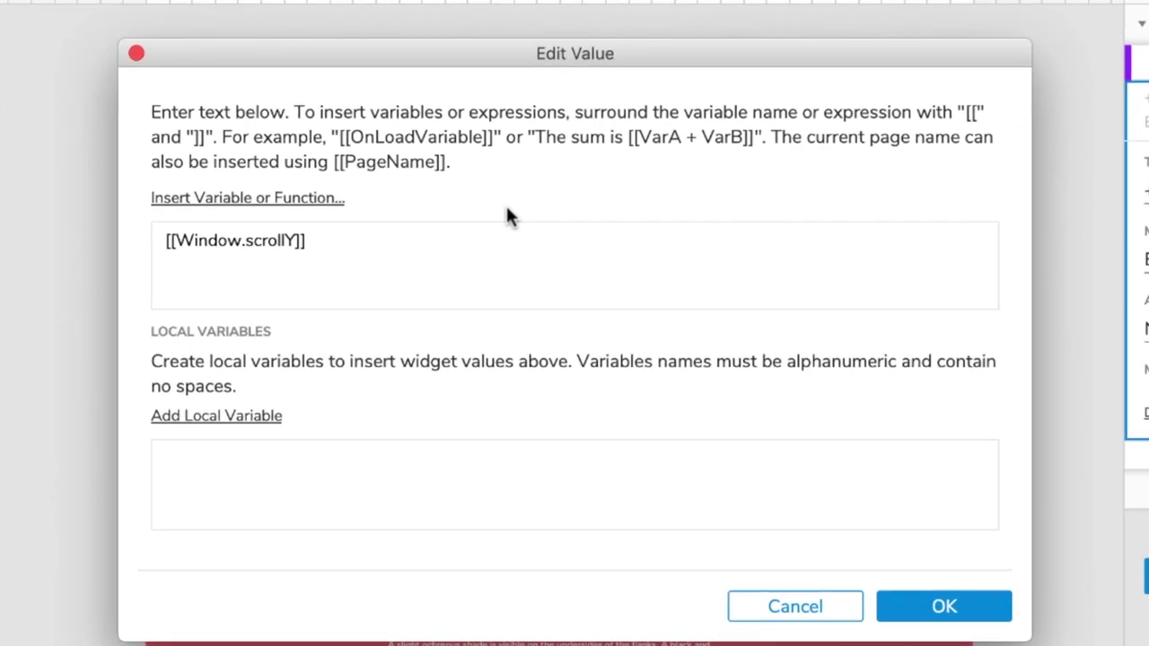
# - Change the expression to [[-Window.scrollY/2]] and confirm it
pyautogui.write('/')
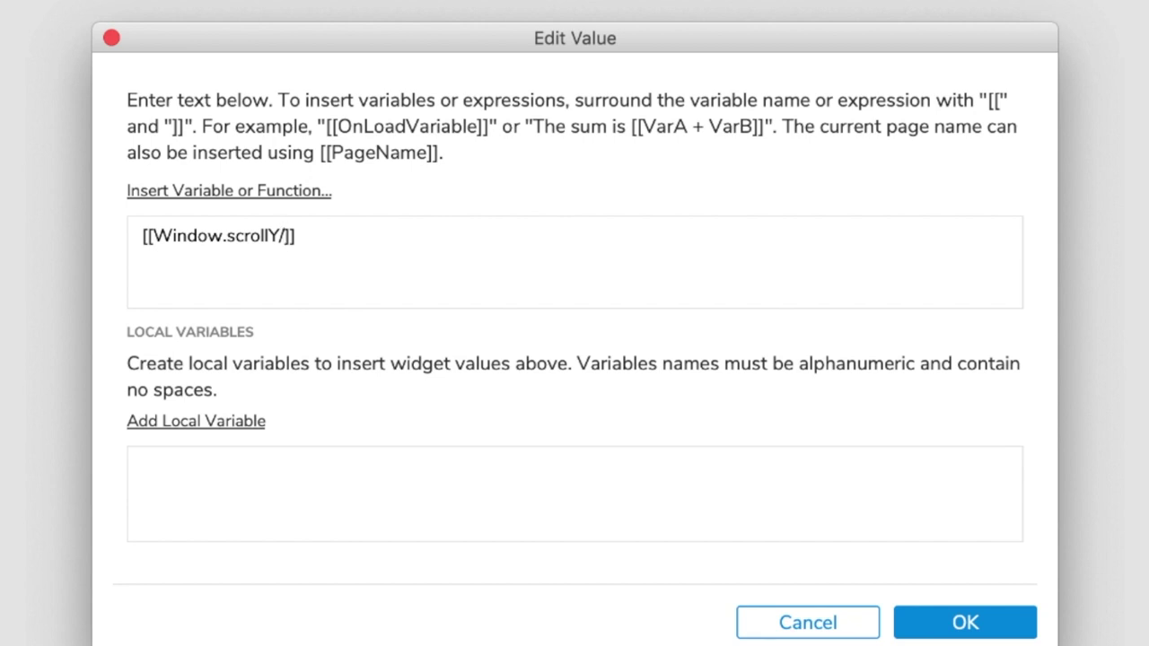
pyautogui.write('2')
pyautogui.write('-')
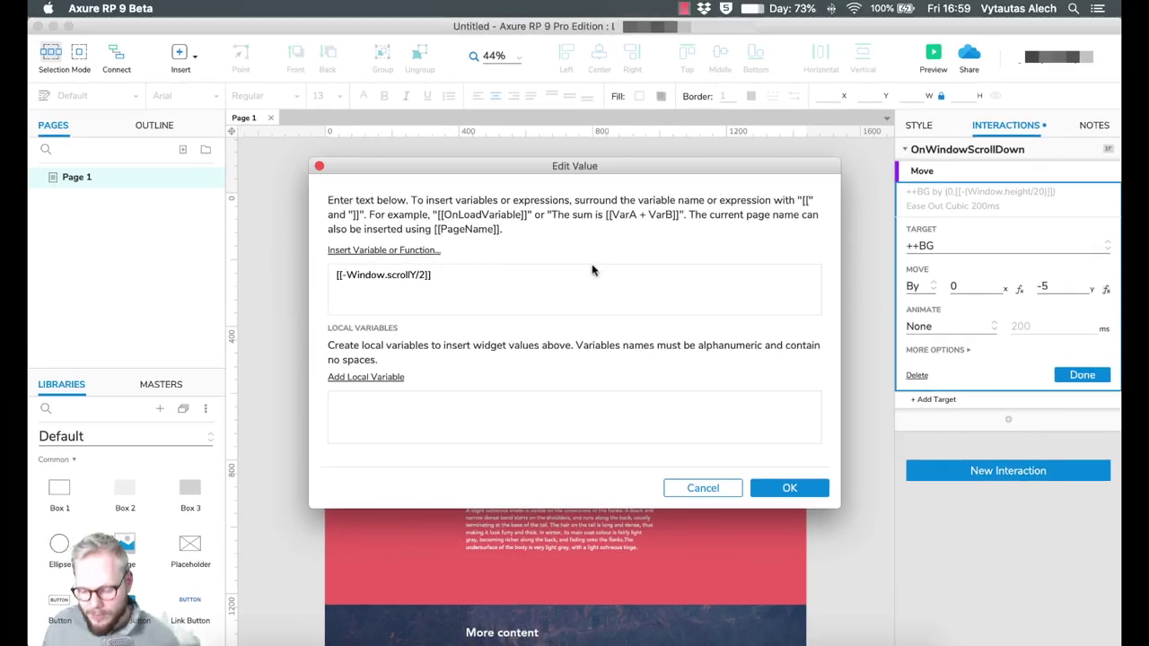
pyautogui.click(781, 489)
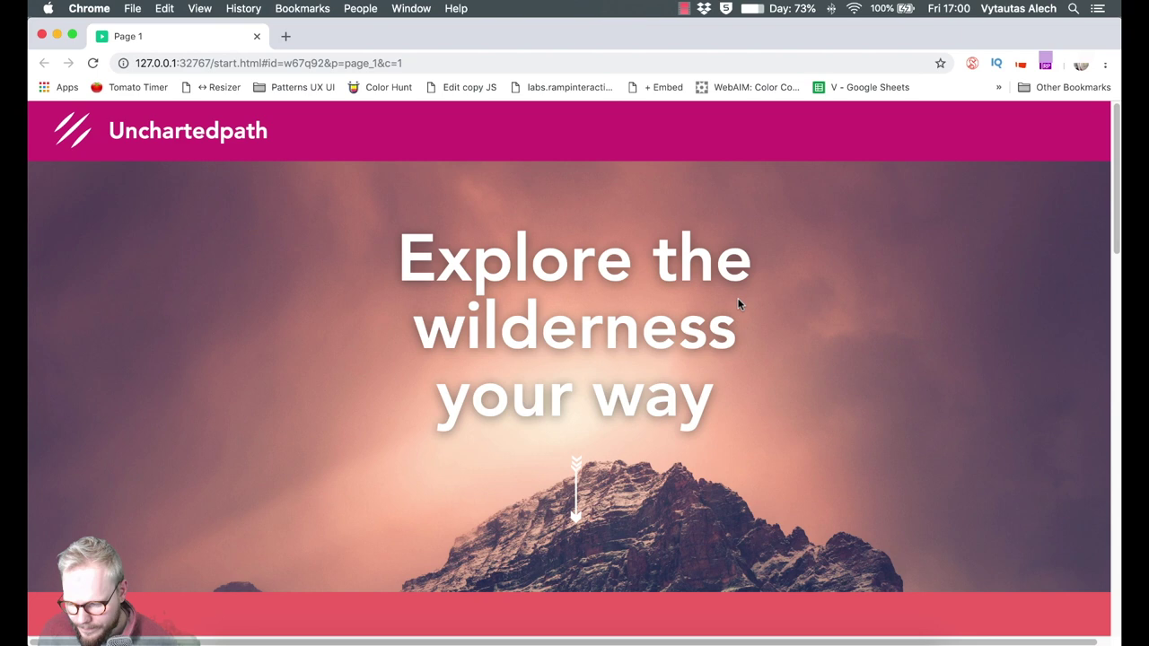
# - Scroll the Chrome preview down and back up to watch the hero background shift, then close it
pyautogui.scroll(-3, 738, 301)
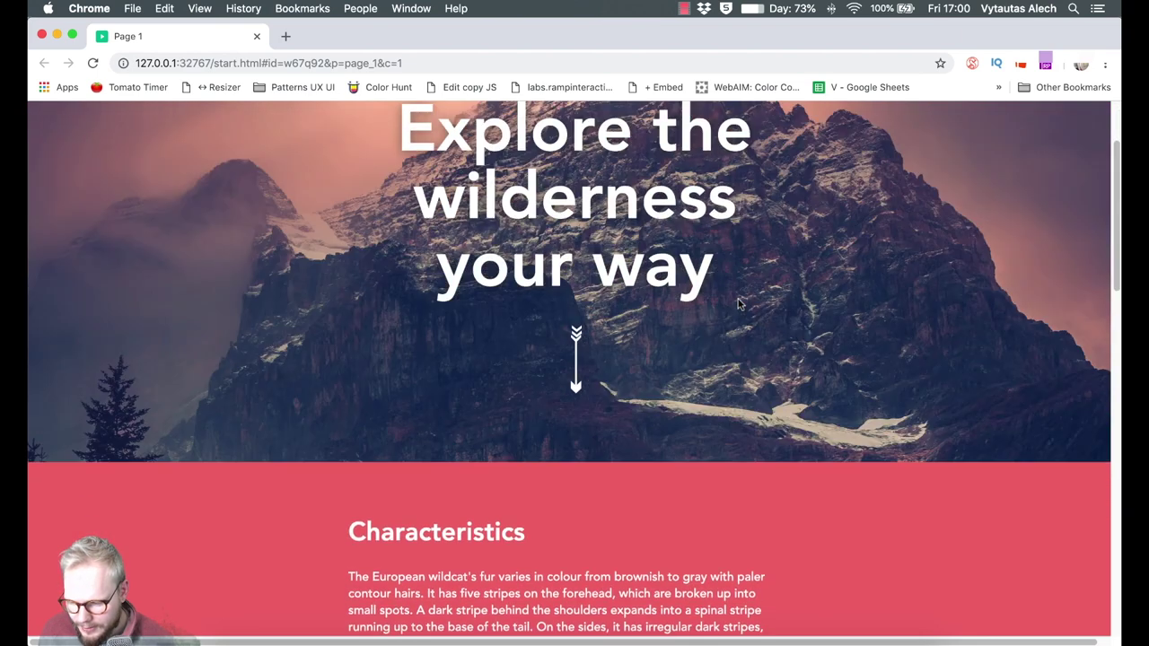
pyautogui.scroll(-1, 738, 304)
pyautogui.scroll(-3, 741, 319)
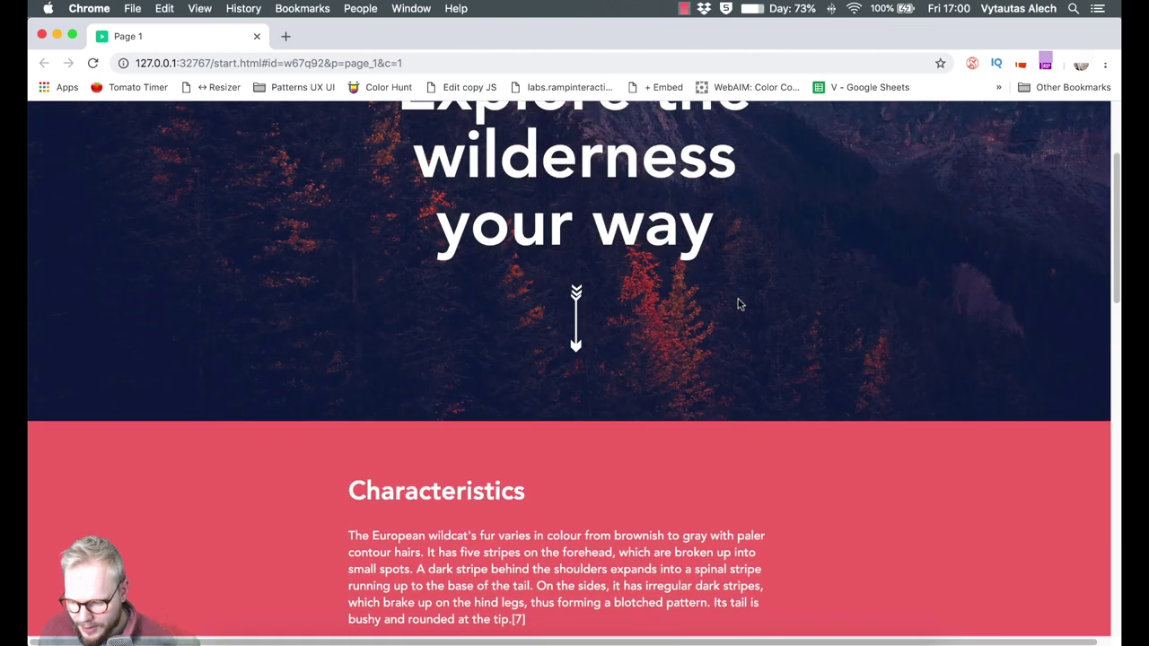
pyautogui.scroll(6, 745, 335)
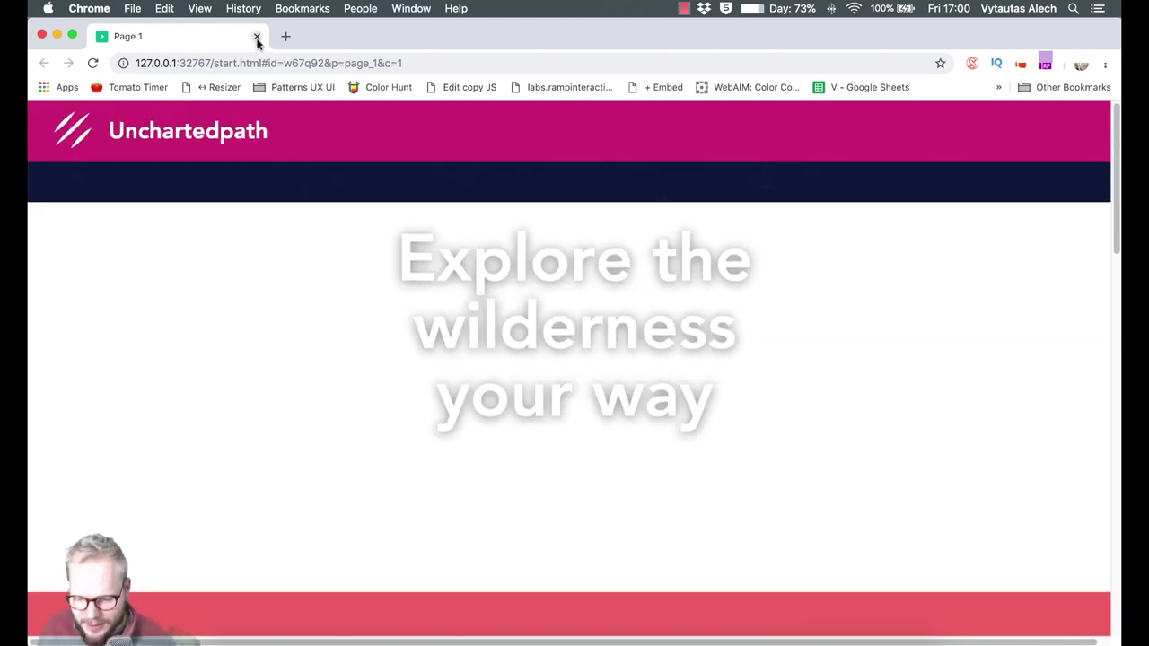
pyautogui.click(257, 38)
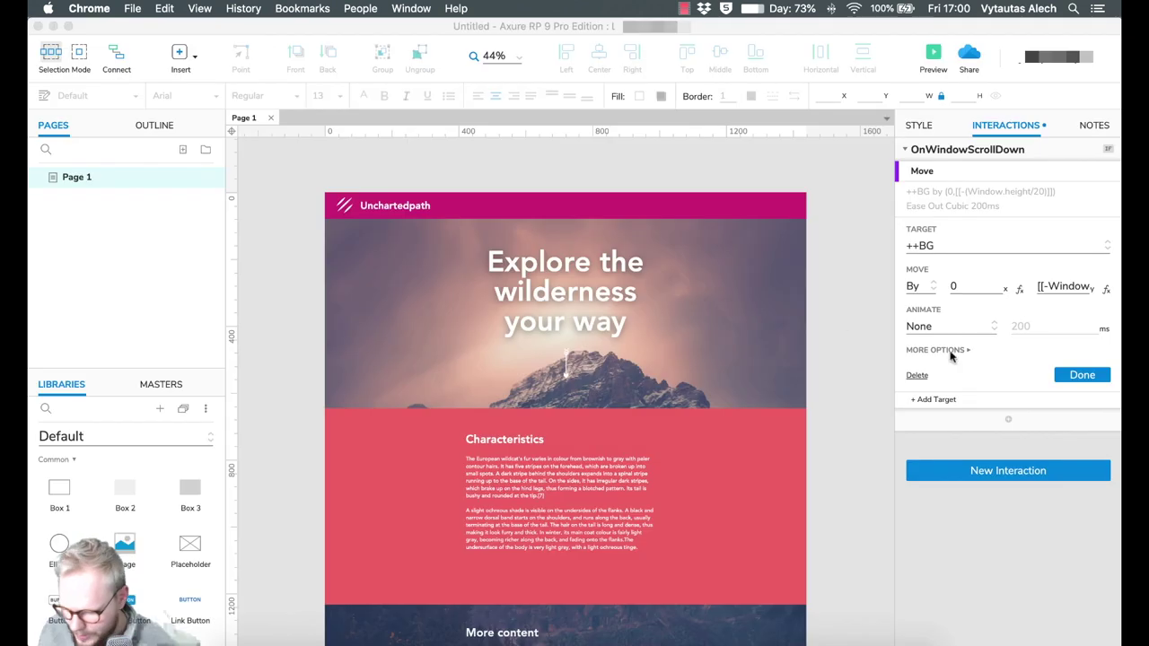
# - Change the ++BG Move Y expression to [[-Window.scrollY/4]] and preview Page 1 again
pyautogui.click(1106, 289)
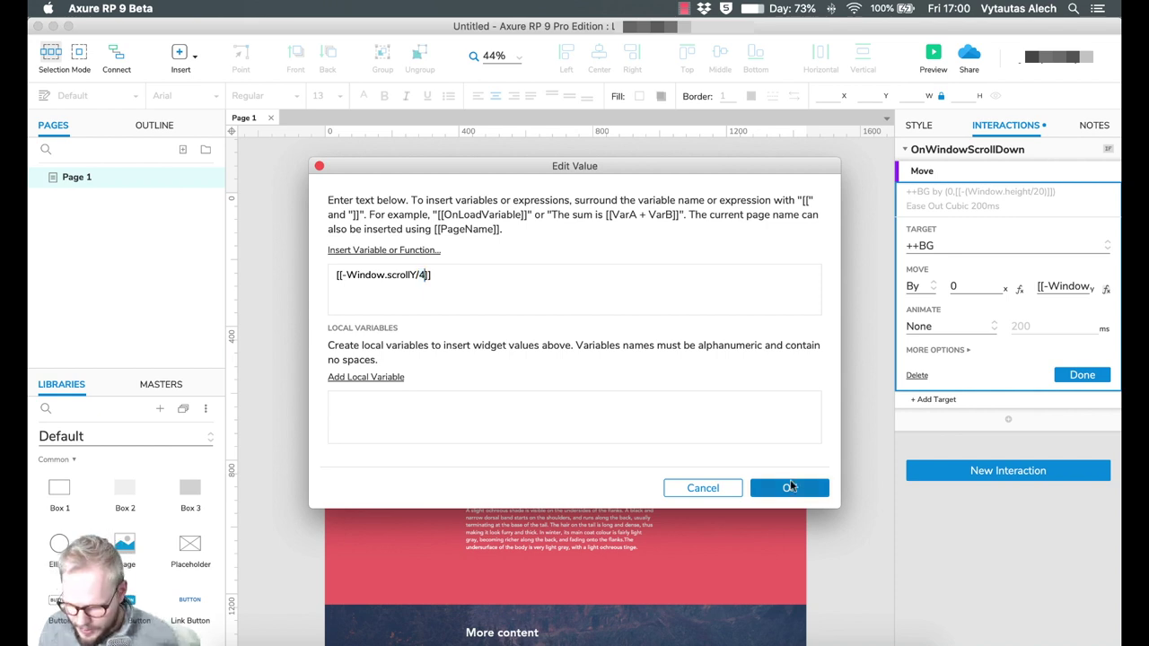
pyautogui.click(791, 488)
pyautogui.press('super+period')
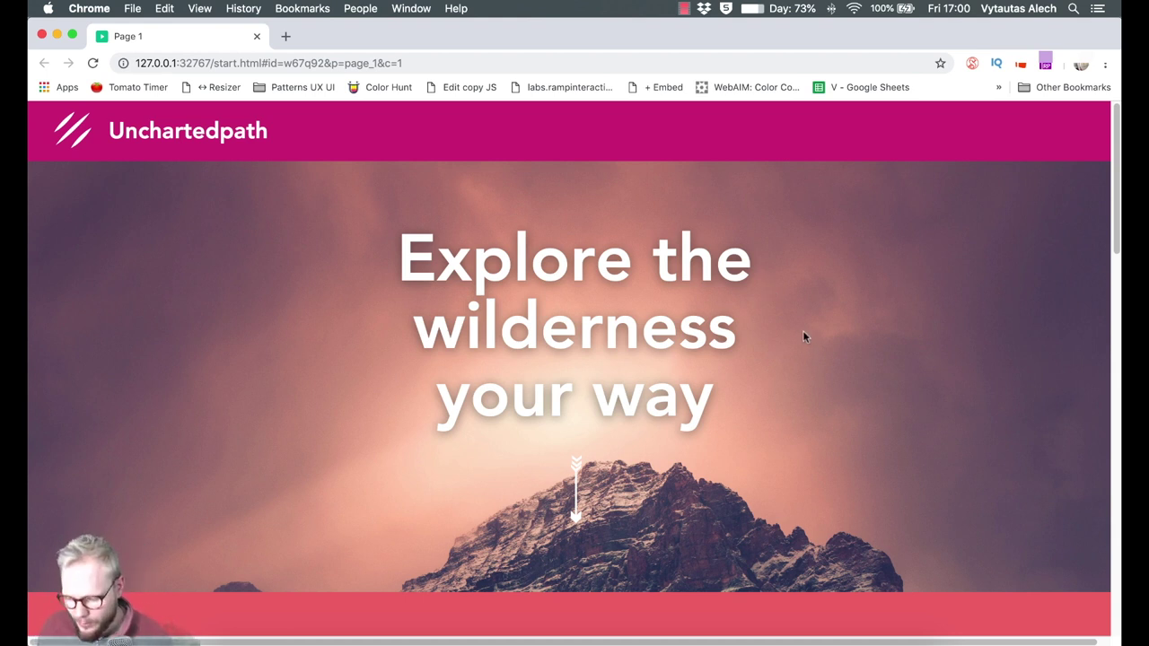
# - Scroll the preview down and up to test the /4 parallax, then close Chrome's preview
pyautogui.scroll(-5, 805, 337)
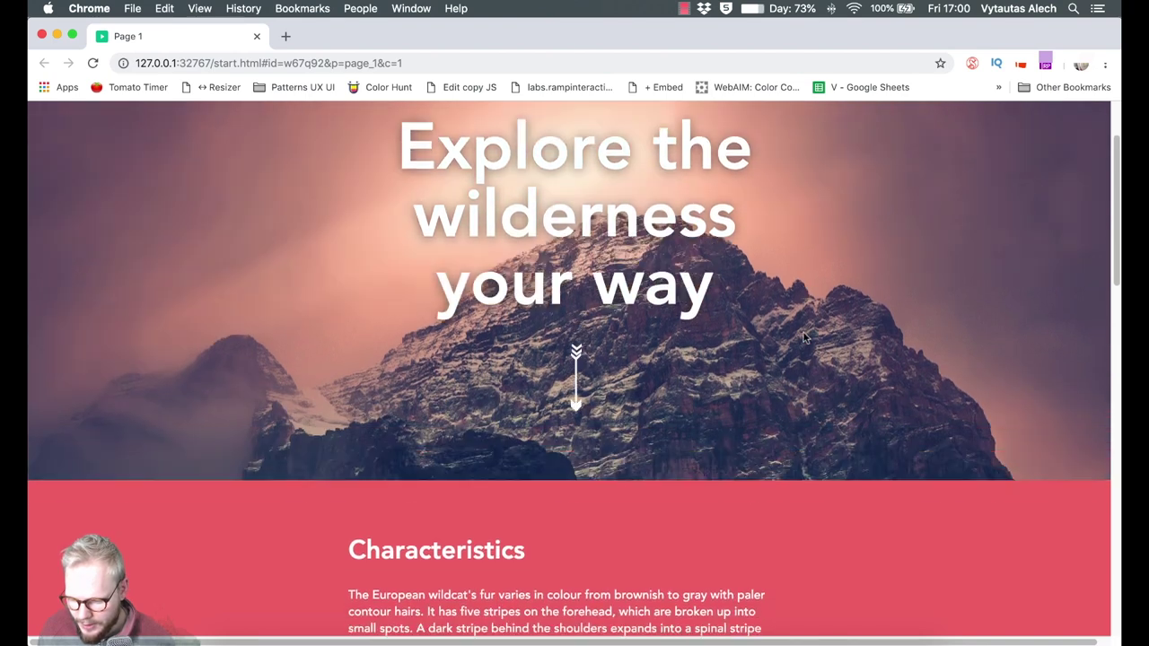
pyautogui.scroll(-3, 823, 439)
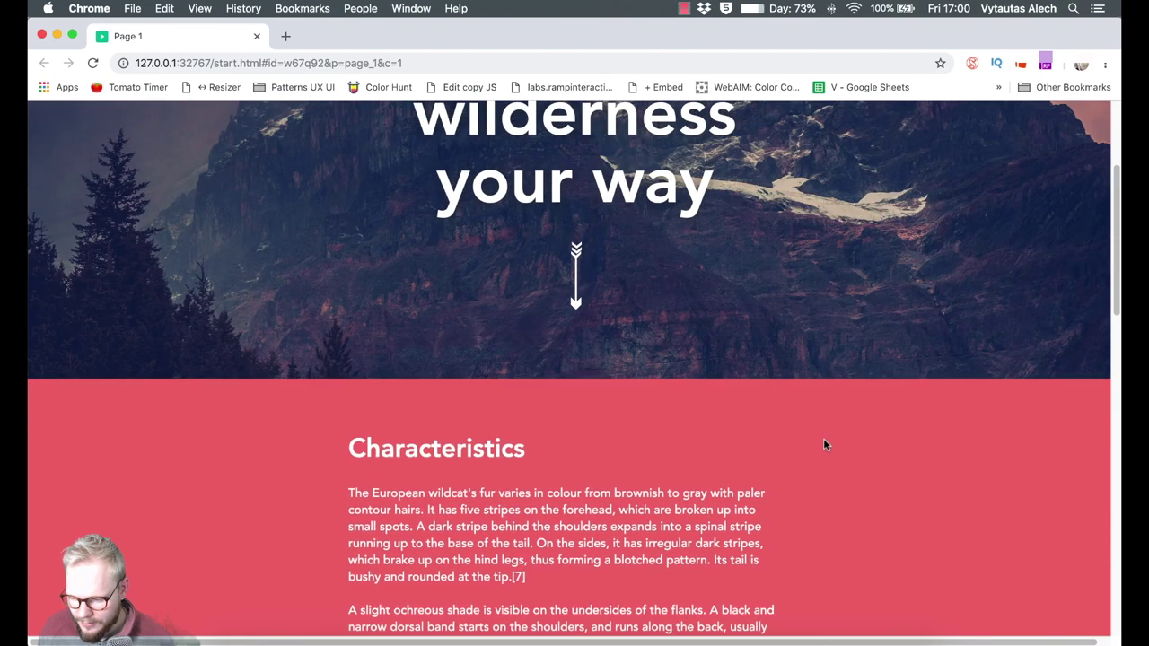
pyautogui.scroll(-3, 824, 444)
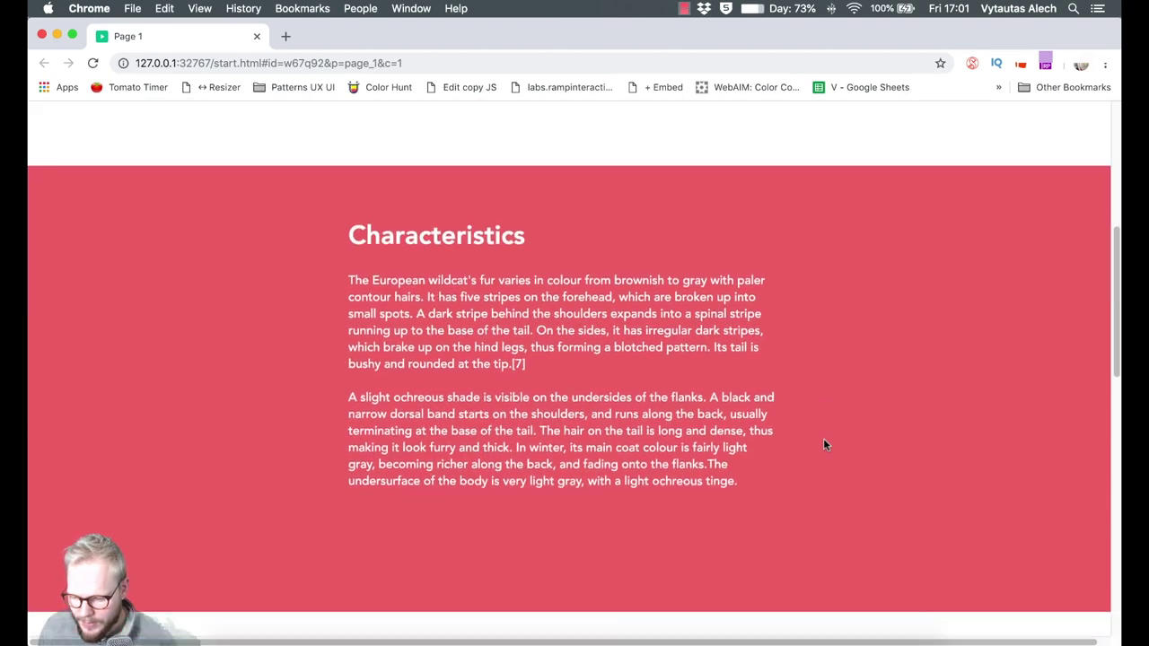
pyautogui.scroll(-4, 825, 440)
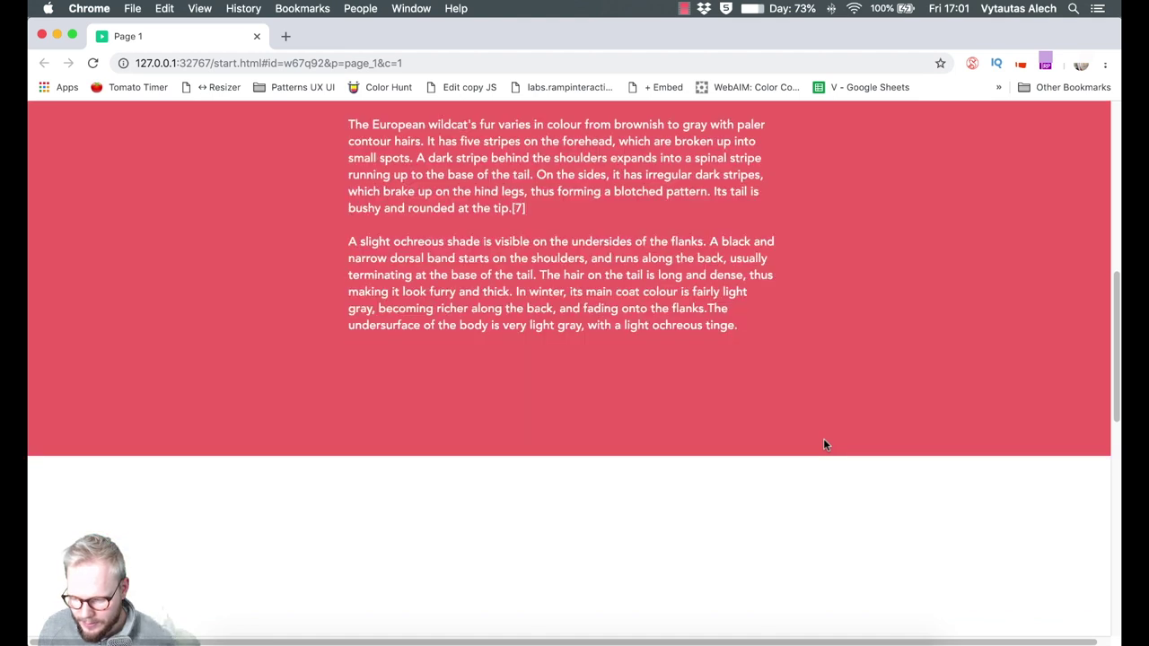
pyautogui.scroll(15, 825, 444)
pyautogui.scroll(-4, 824, 444)
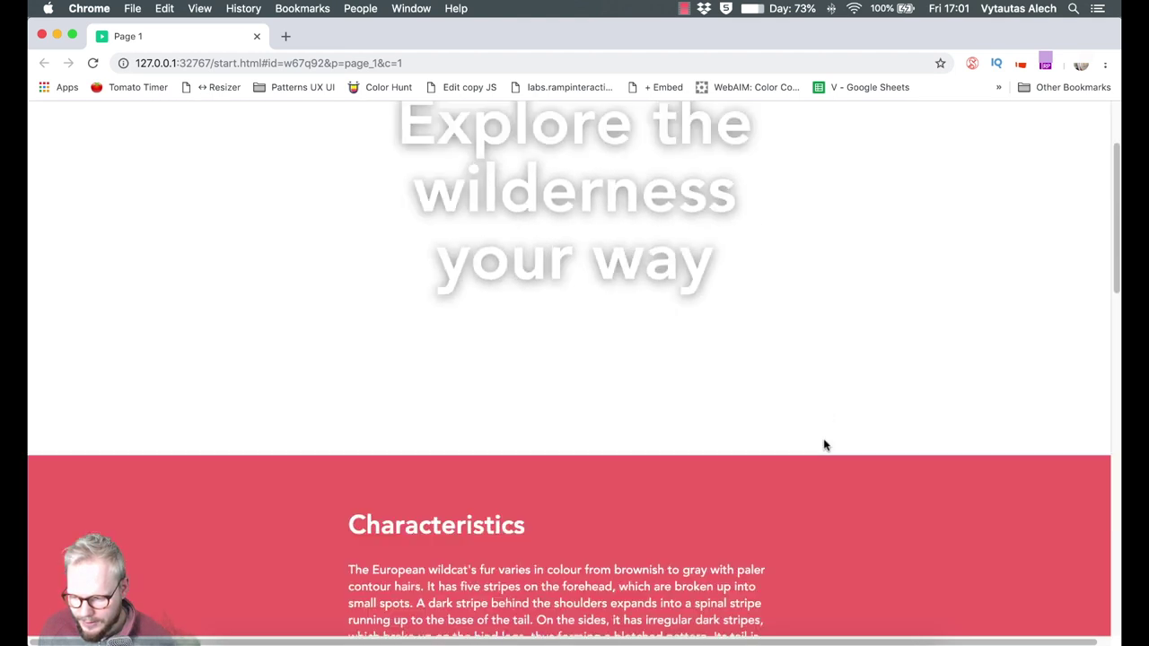
pyautogui.scroll(-1, 824, 445)
pyautogui.click(256, 37)
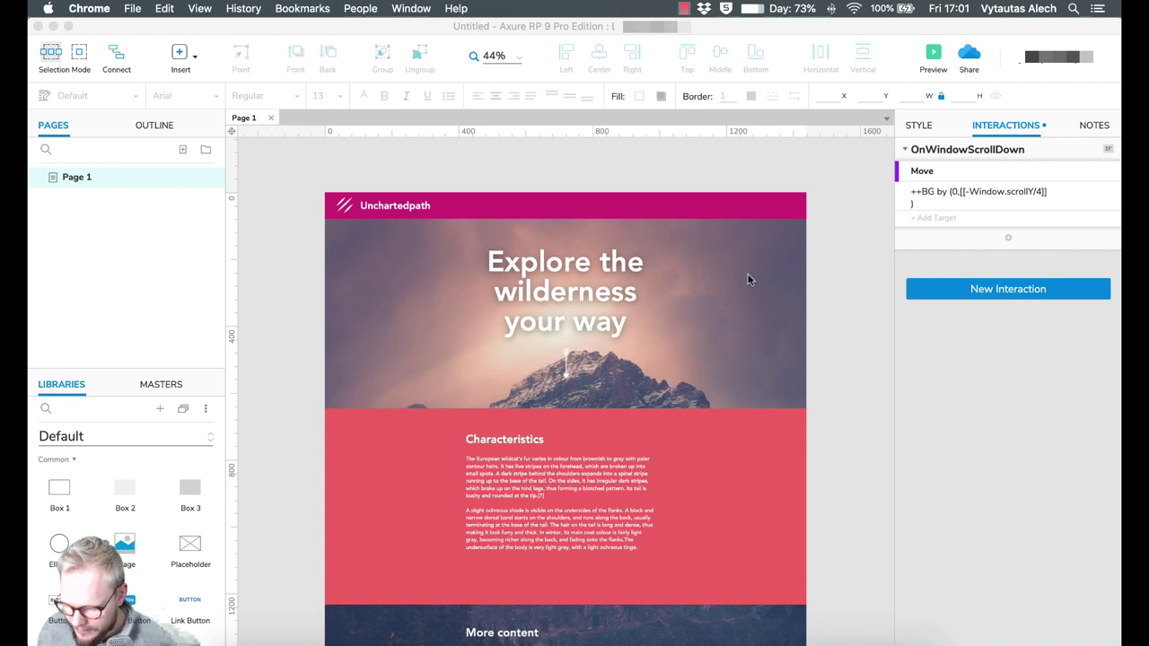
# - Edit the OnWindowScrollDown ++BG Move so its Y value becomes [[-Window.scrollY/8]]
pyautogui.click(611, 276)
pyautogui.click(842, 268)
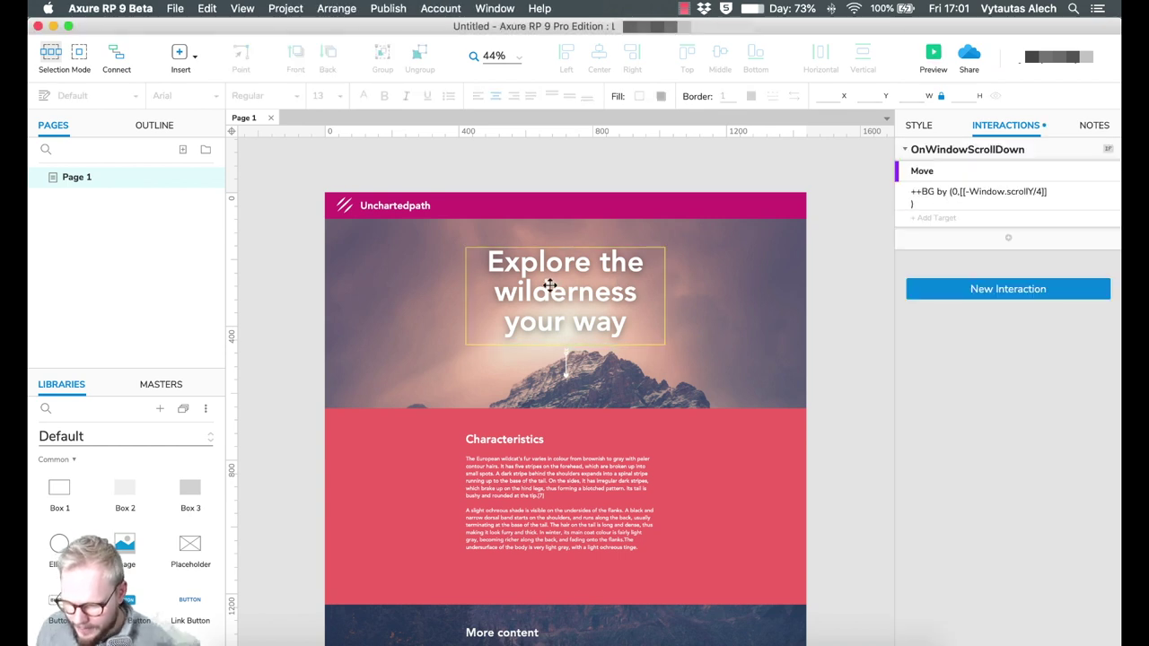
pyautogui.click(959, 196)
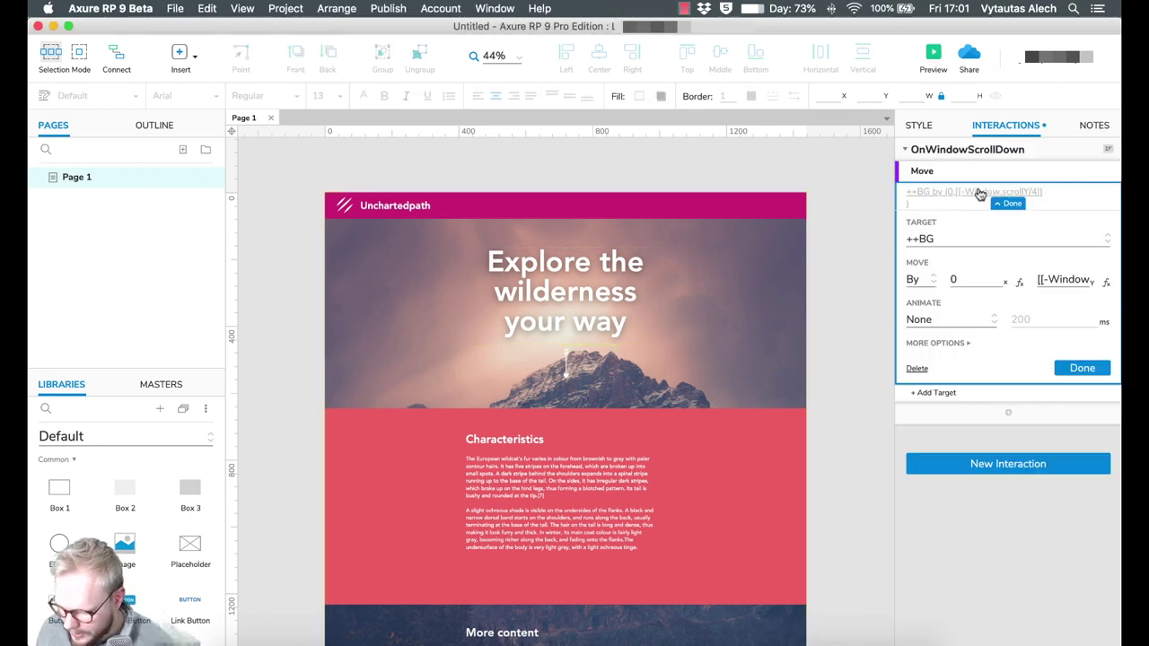
pyautogui.click(1107, 283)
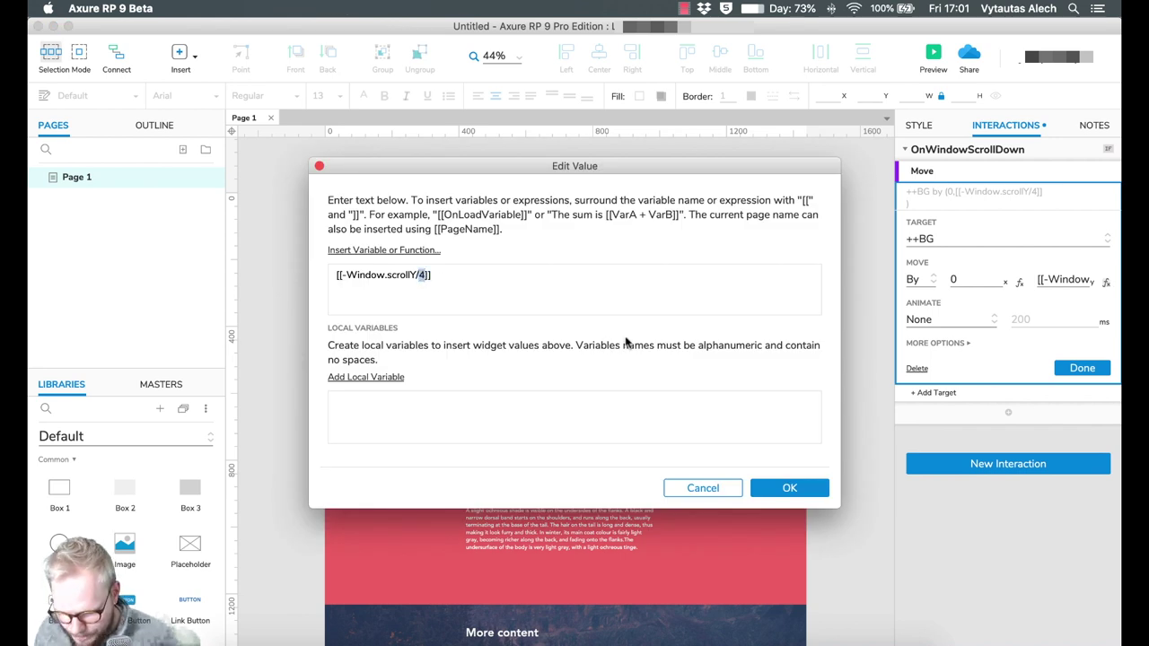
pyautogui.click(789, 488)
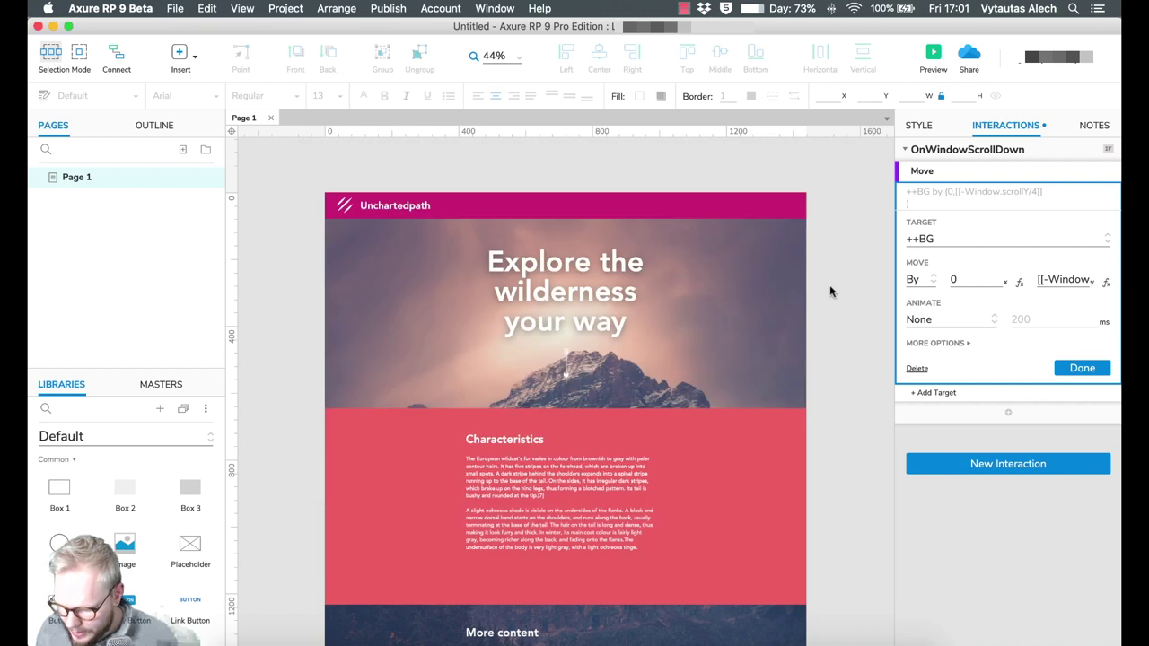
pyautogui.click(1080, 368)
# - Preview the prototype and scroll past Characteristics to the Distribution and habitat section
pyautogui.click(933, 54)
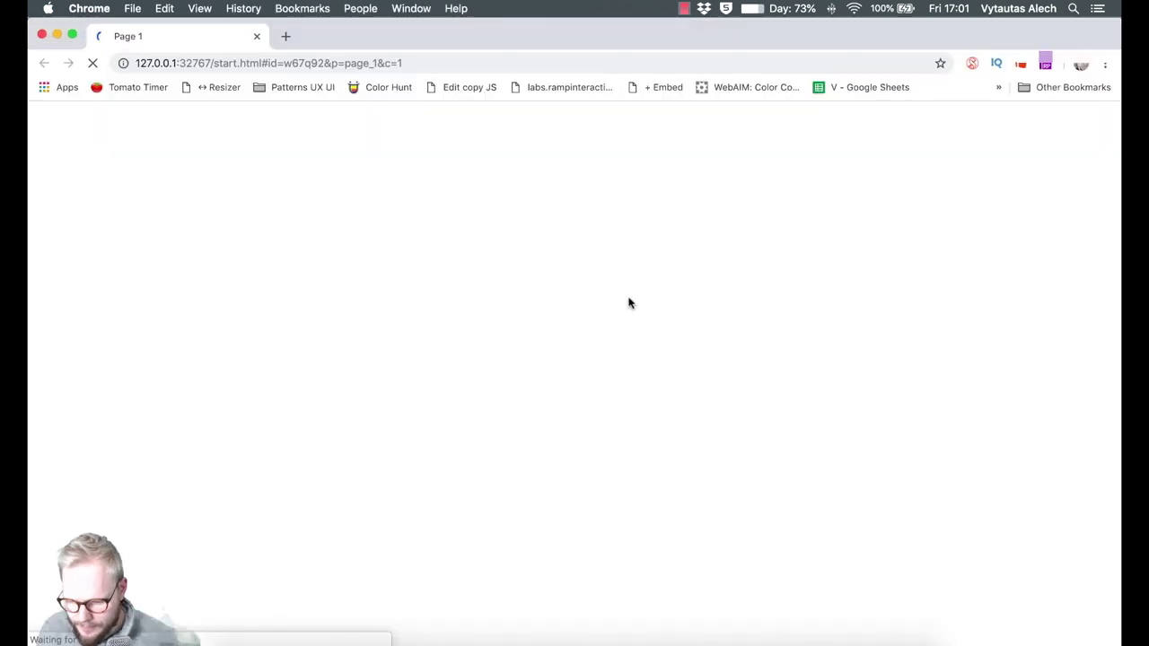
pyautogui.scroll(-5, 616, 290)
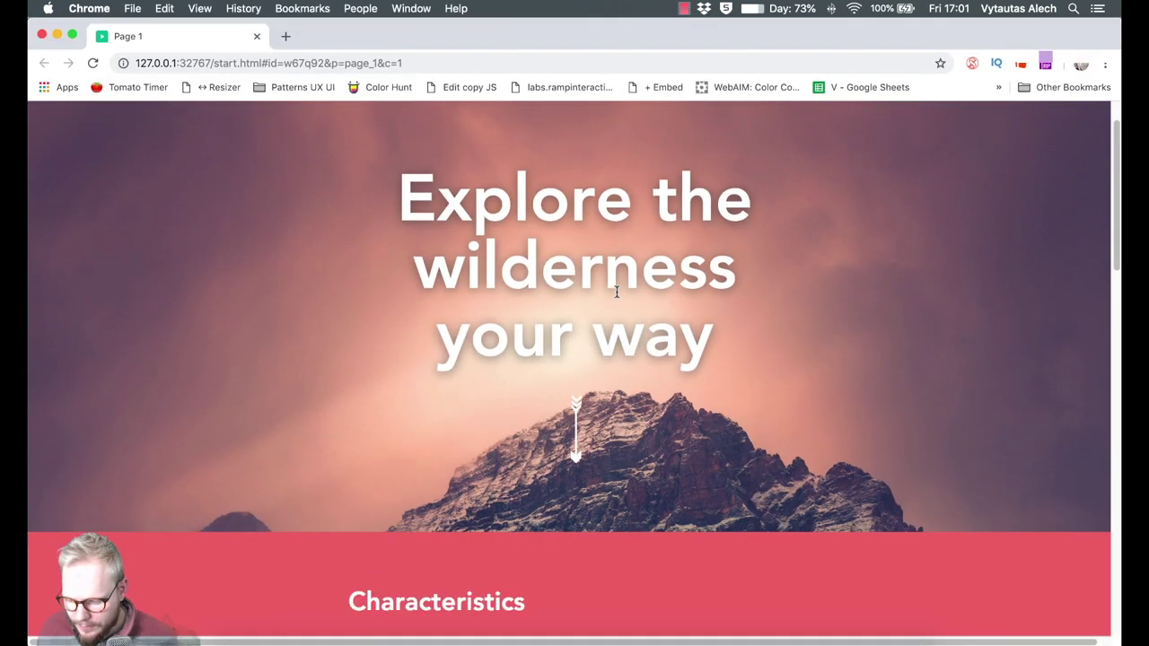
pyautogui.scroll(-5, 616, 290)
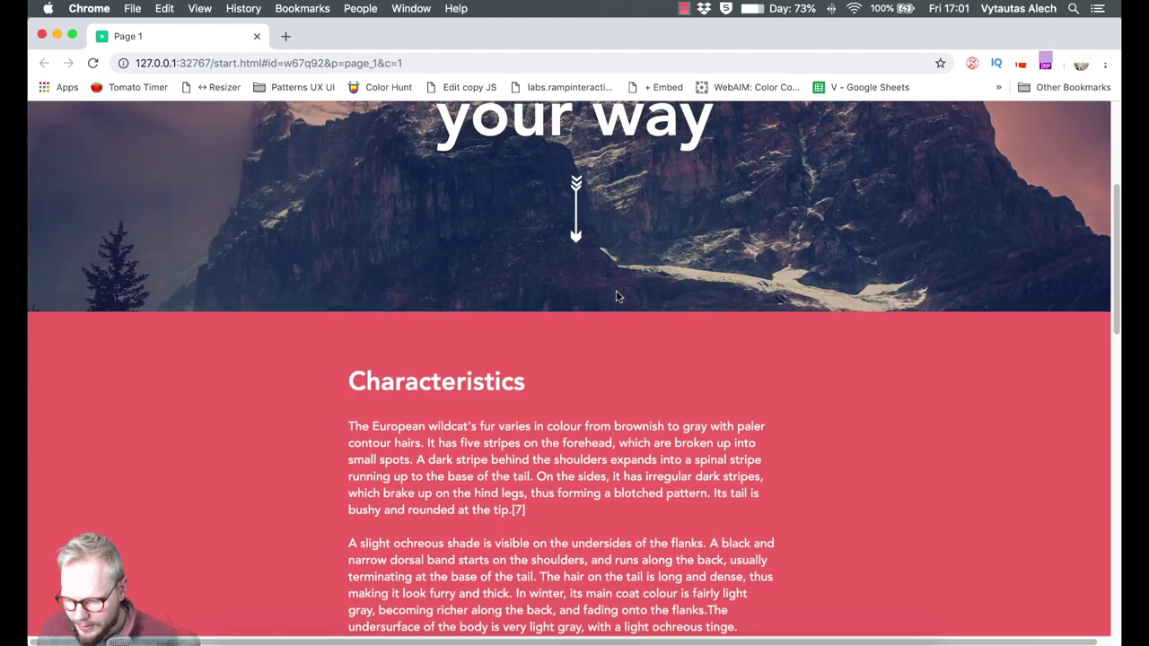
pyautogui.scroll(-5, 615, 290)
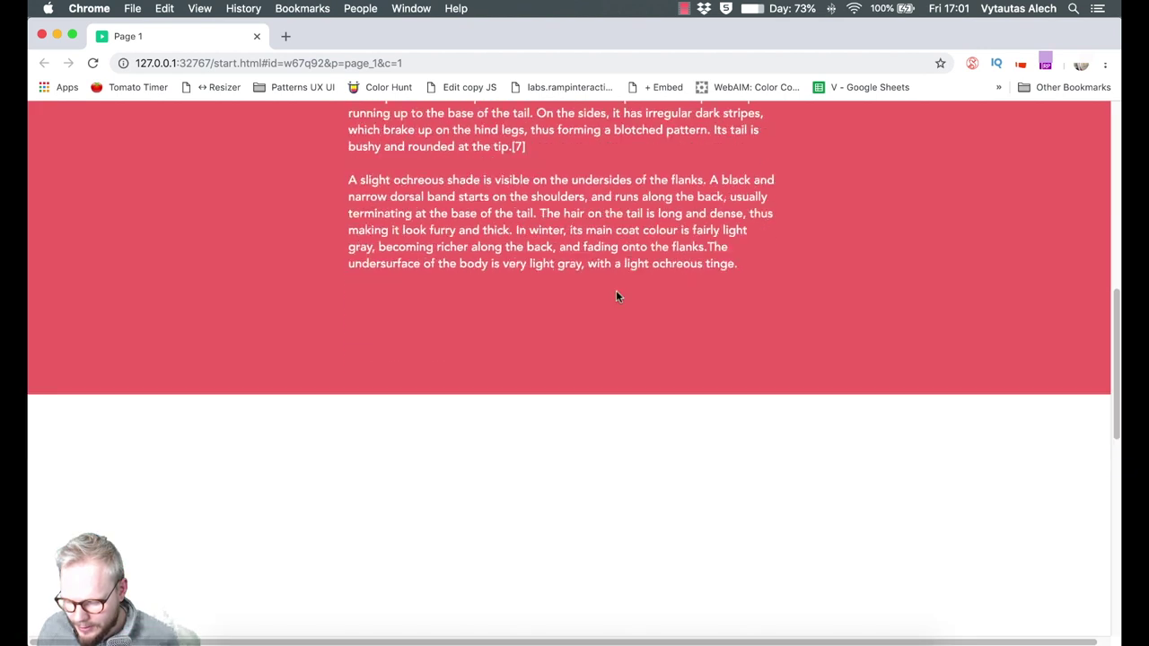
pyautogui.scroll(-5, 616, 291)
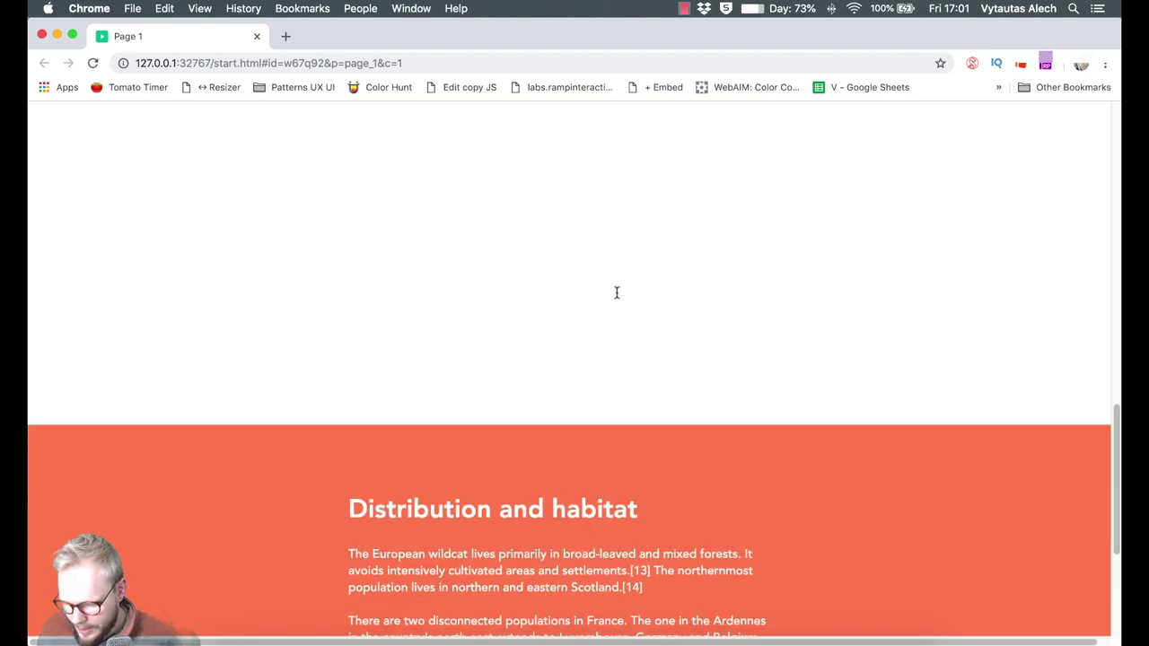
# - Close the preview and set the More content heading and body text colour to dark grey
pyautogui.click(257, 36)
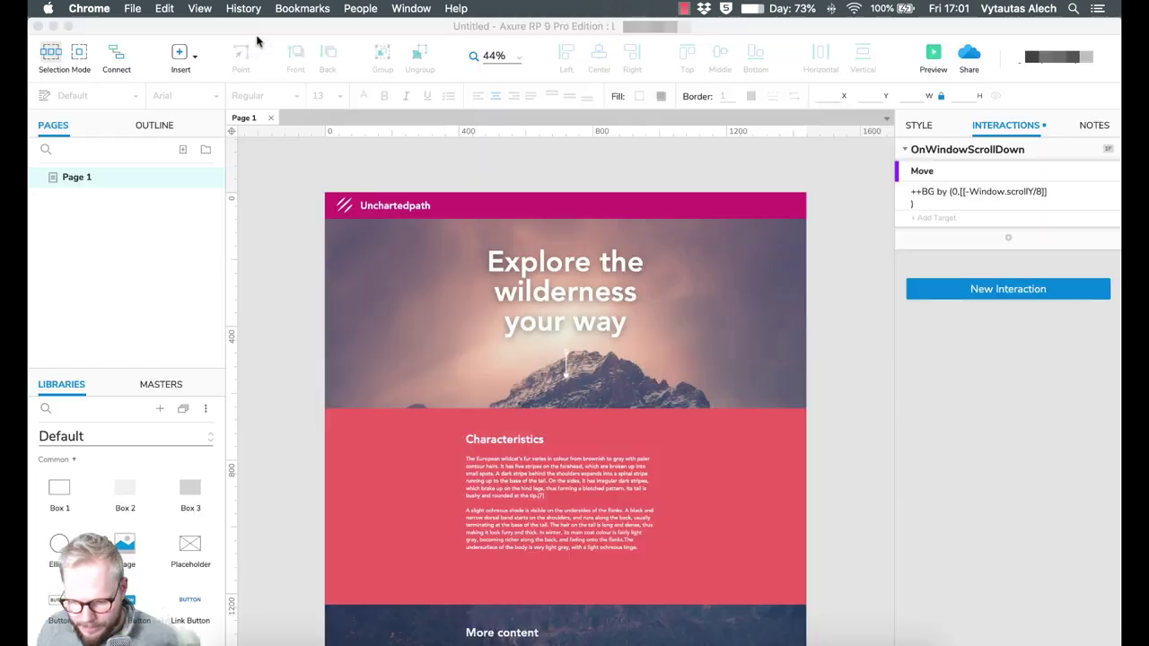
pyautogui.scroll(-5, 813, 419)
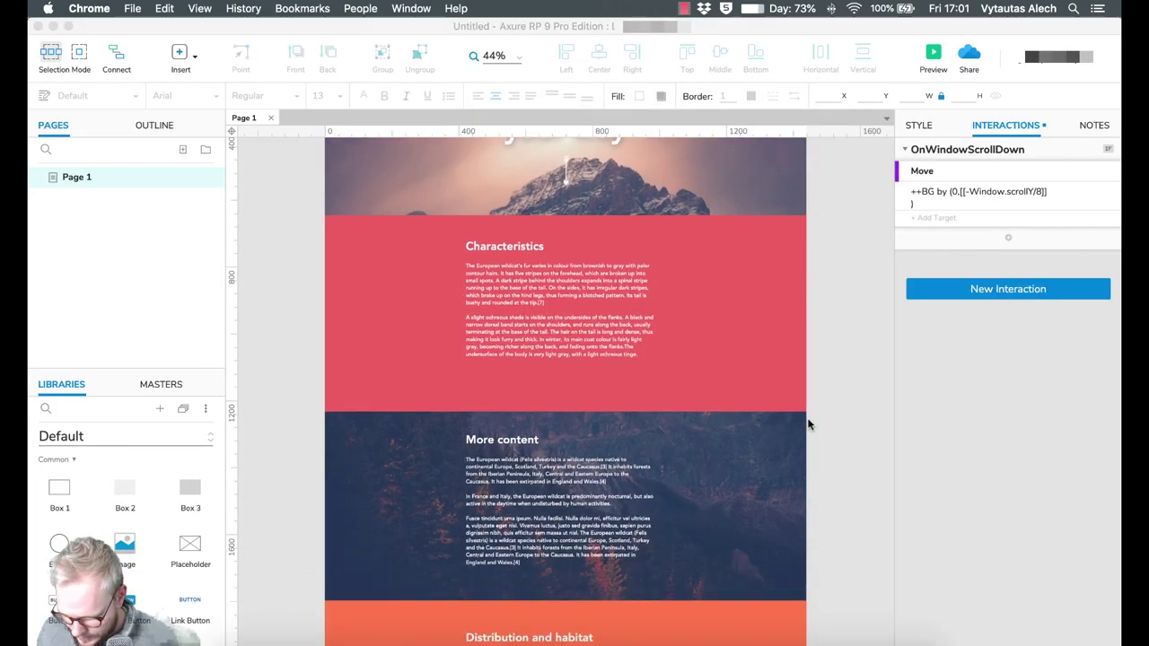
pyautogui.click(581, 473)
pyautogui.keyDown('shift'); pyautogui.click(502, 440); pyautogui.keyUp('shift')
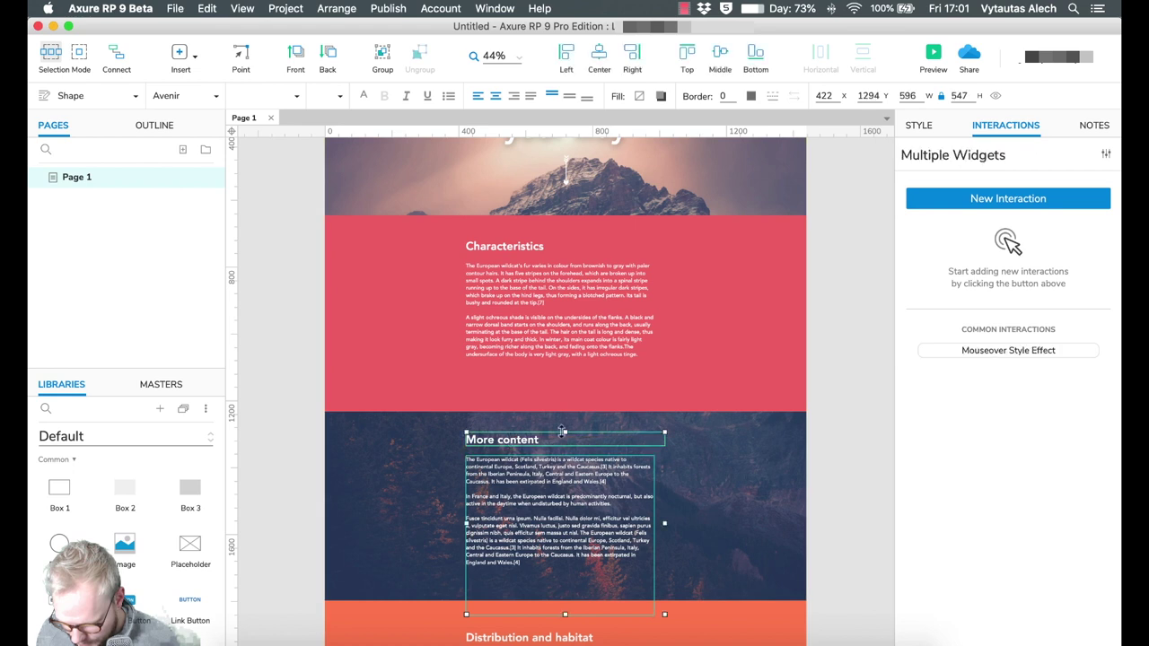
pyautogui.click(920, 126)
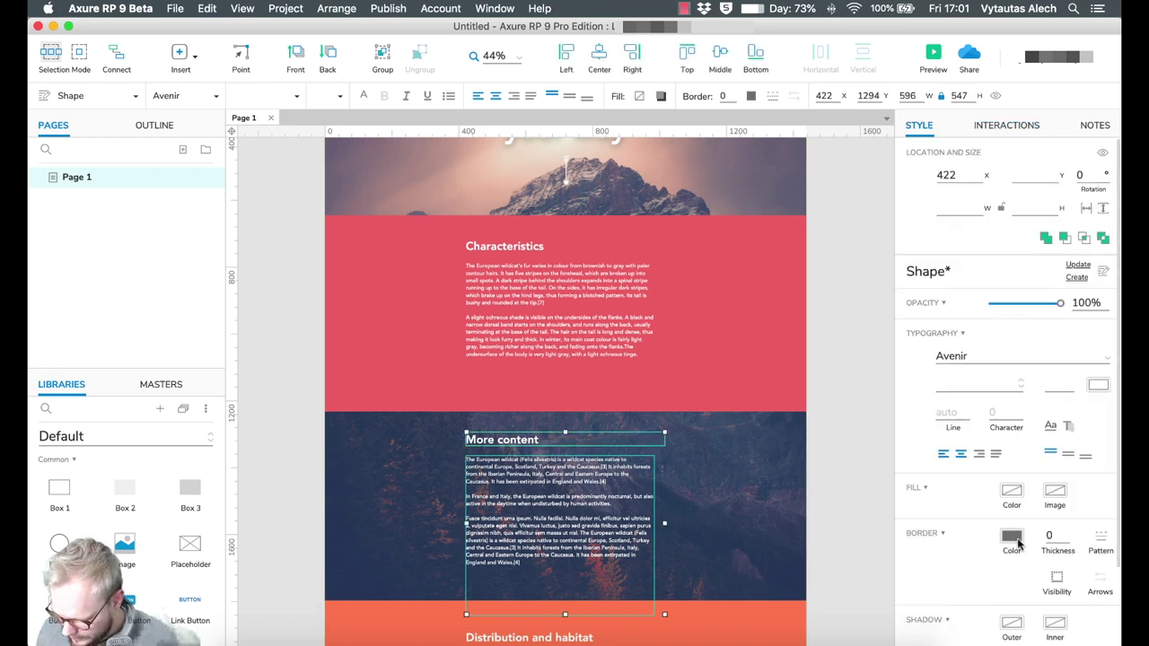
pyautogui.scroll(-1, 1056, 419)
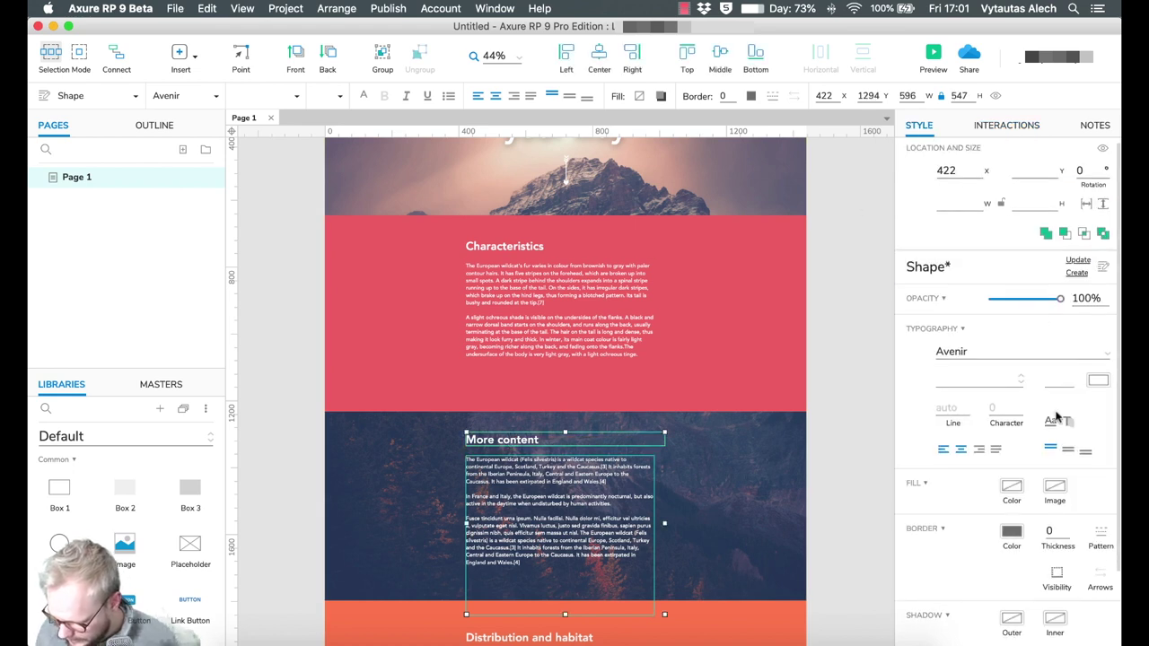
pyautogui.click(1097, 381)
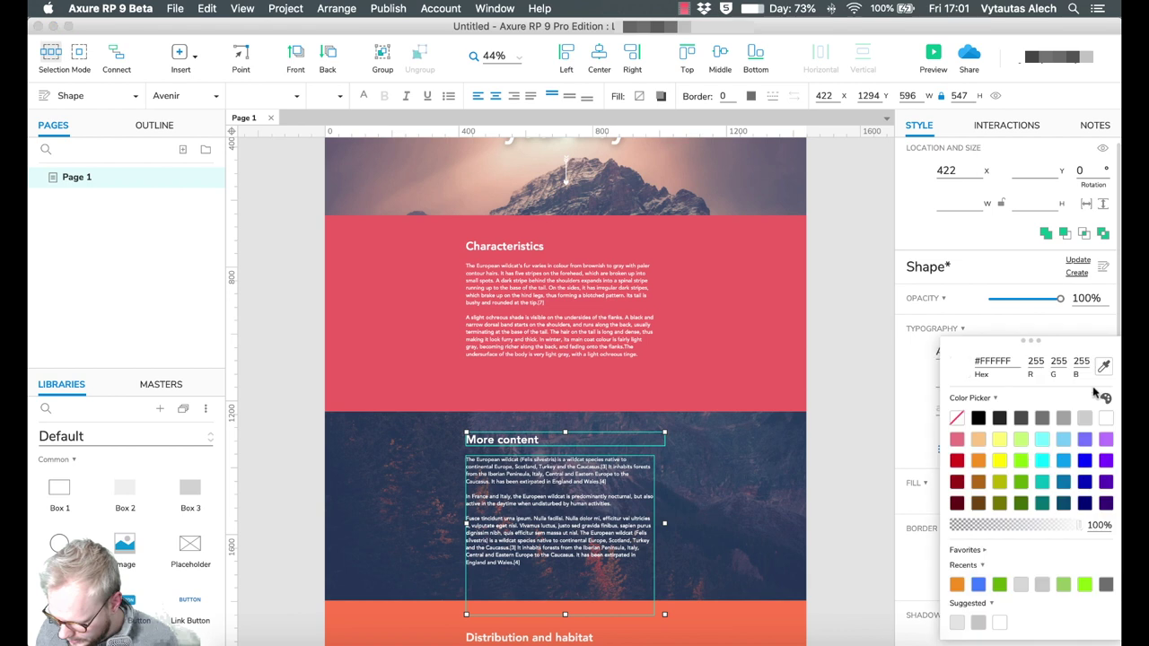
pyautogui.click(1000, 419)
pyautogui.click(855, 409)
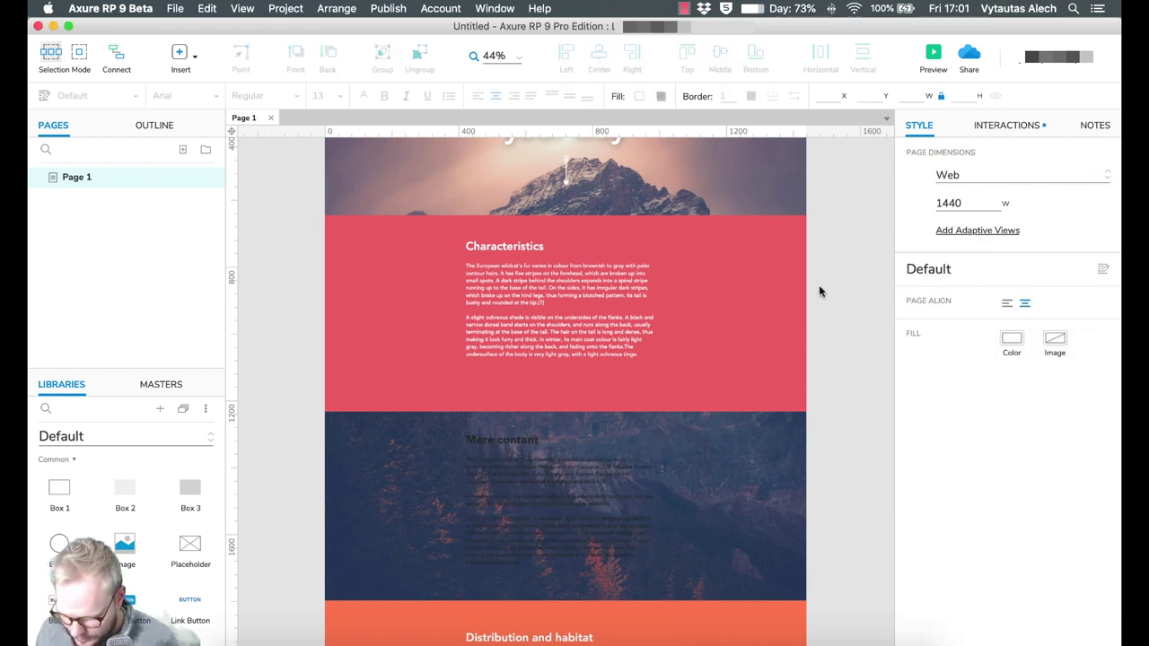
# - Preview the prototype without its toolbar, scroll to check the dark More content text, then close it
pyautogui.click(933, 54)
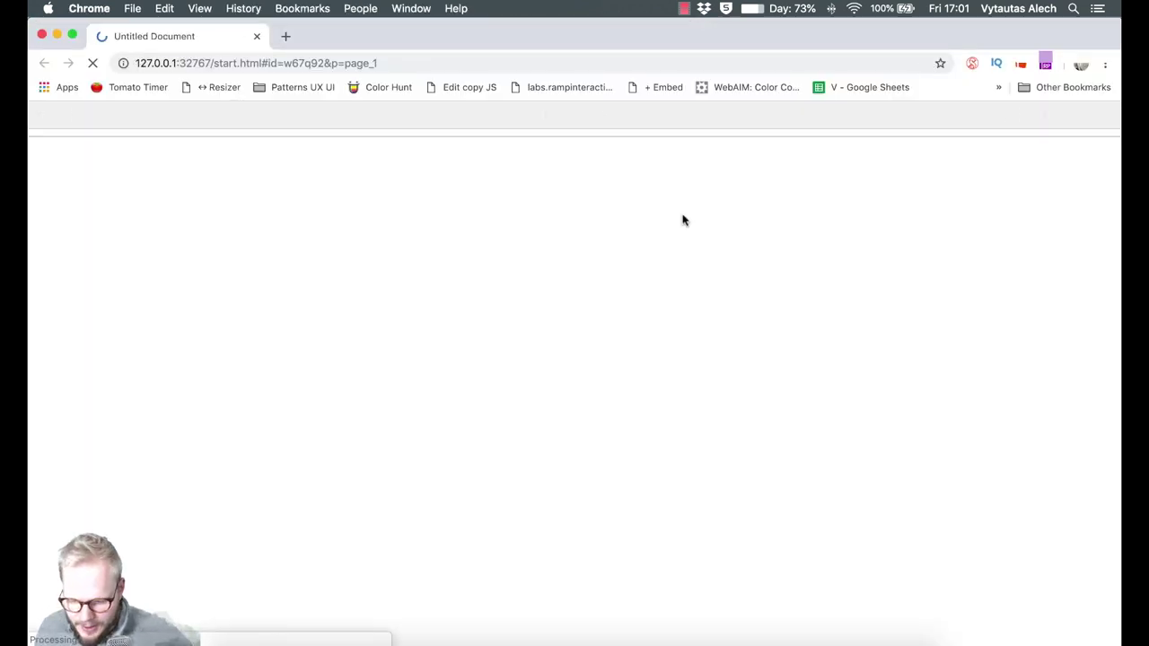
pyautogui.click(40, 116)
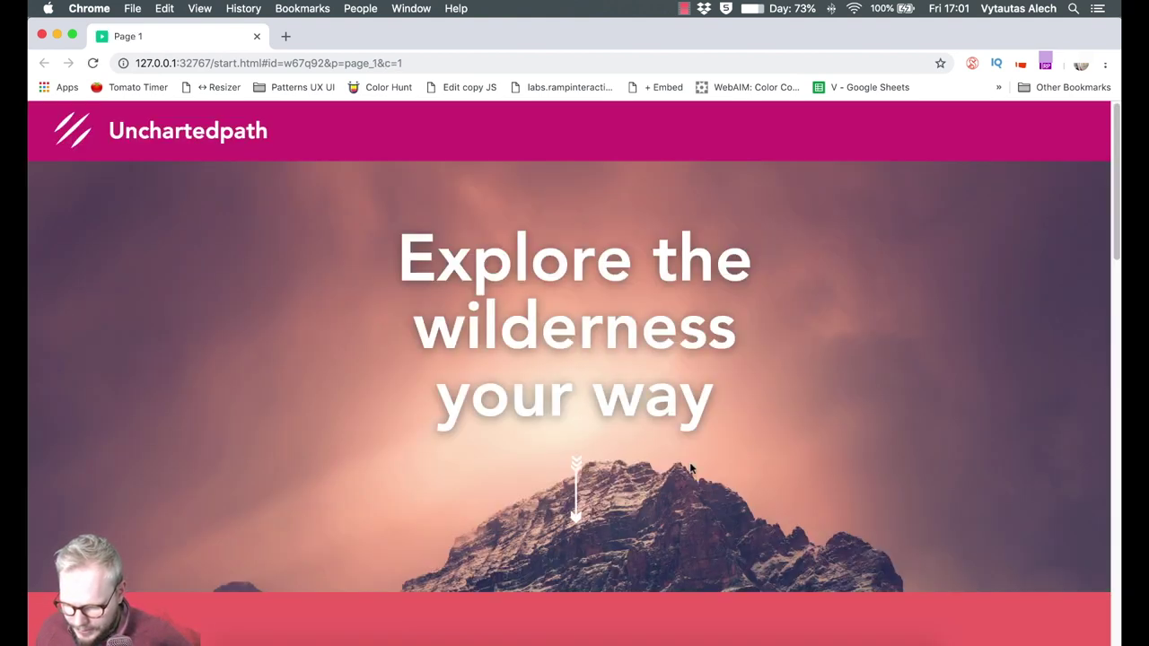
pyautogui.scroll(-5, 818, 483)
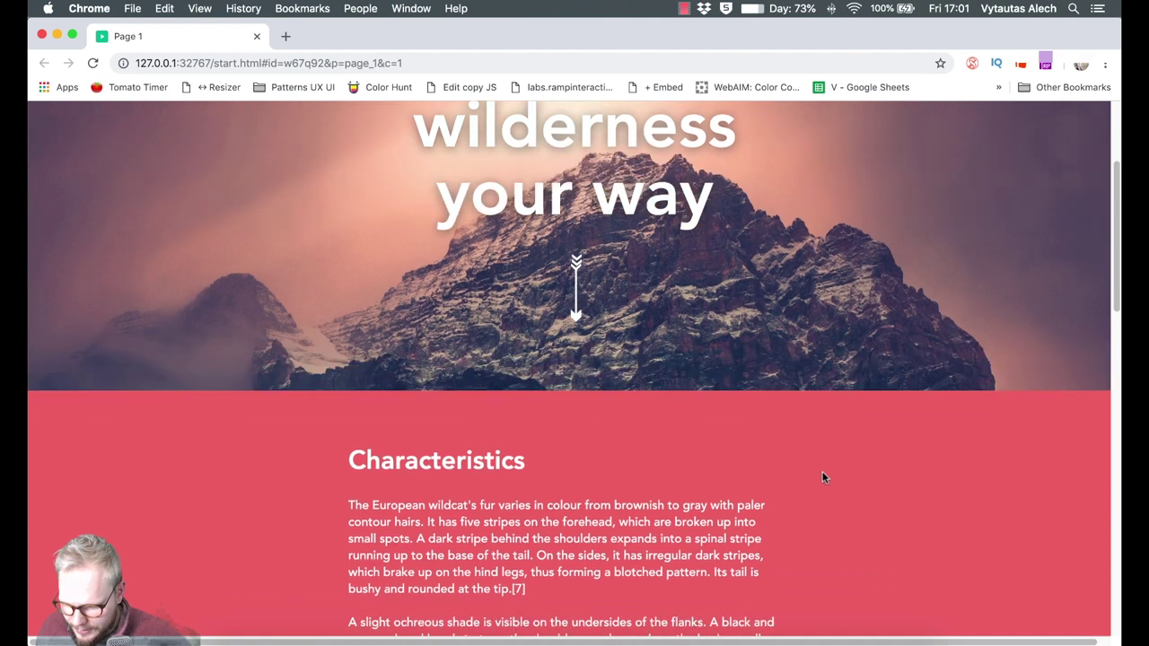
pyautogui.scroll(-6, 824, 478)
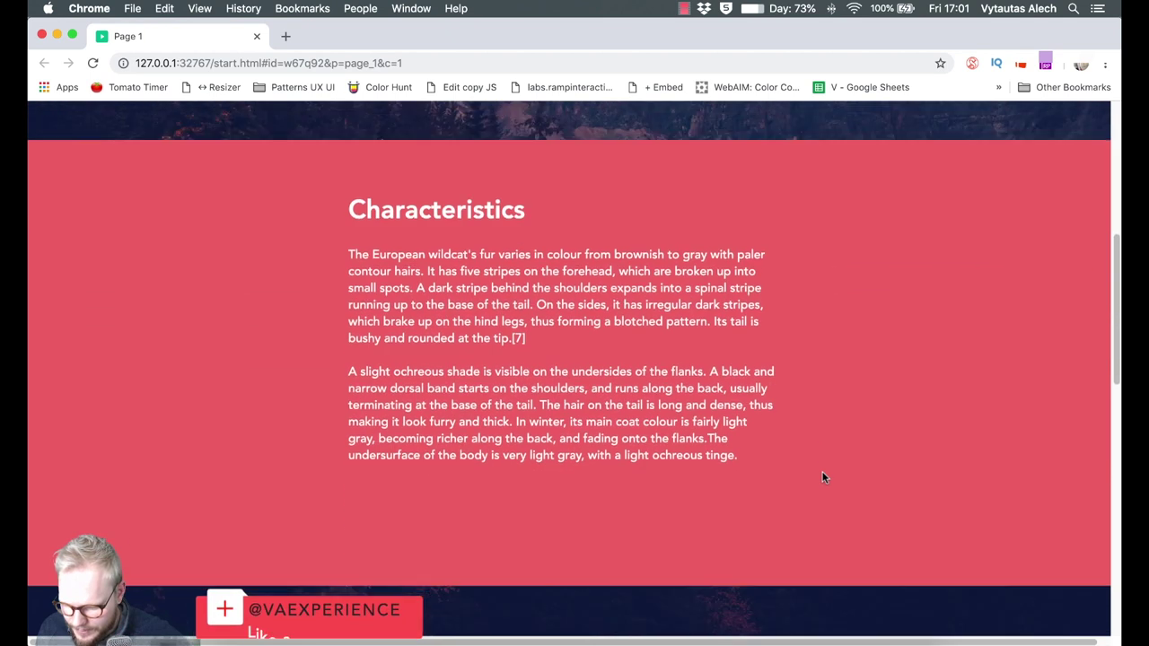
pyautogui.scroll(-5, 823, 478)
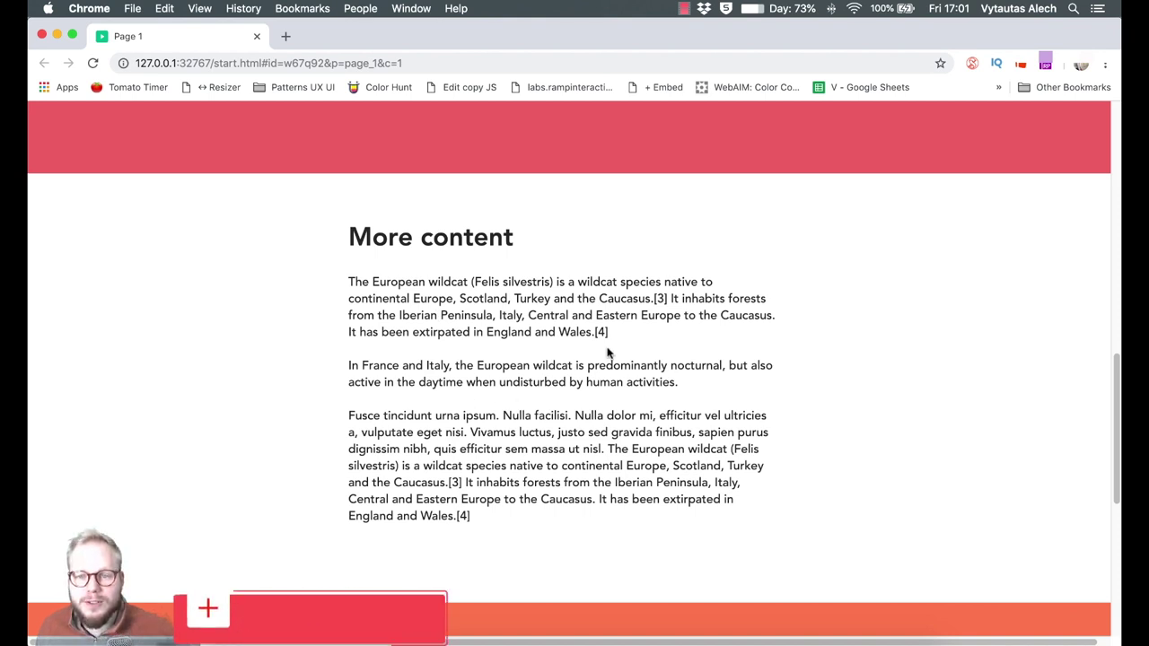
pyautogui.scroll(-2, 633, 335)
pyautogui.scroll(10, 633, 335)
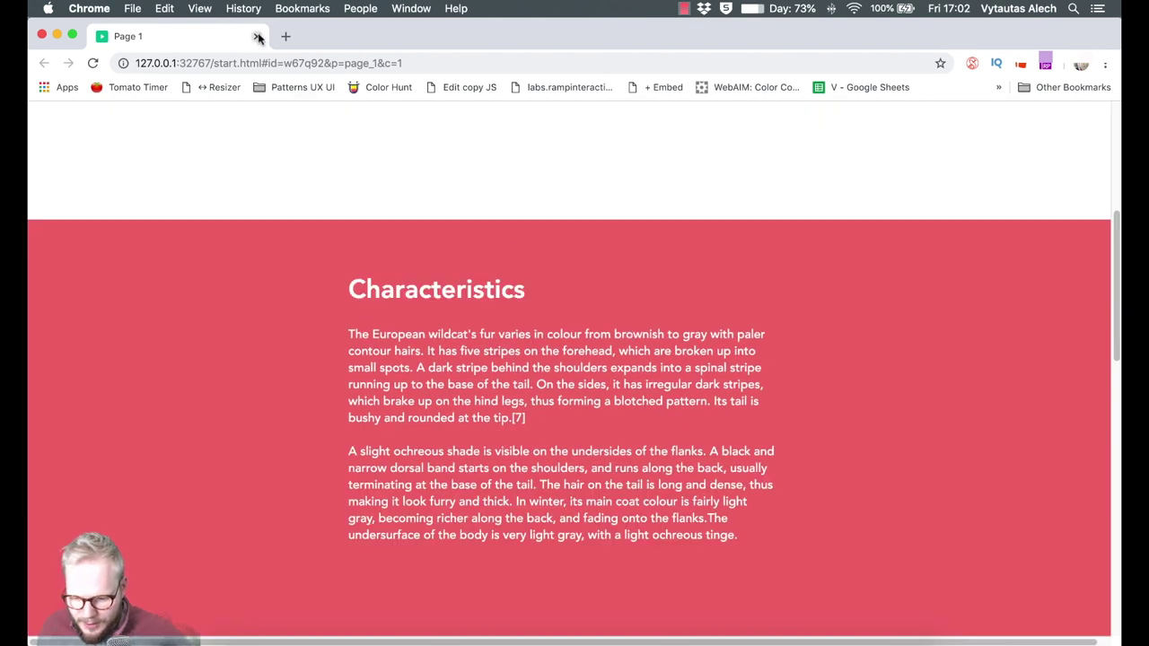
pyautogui.click(258, 37)
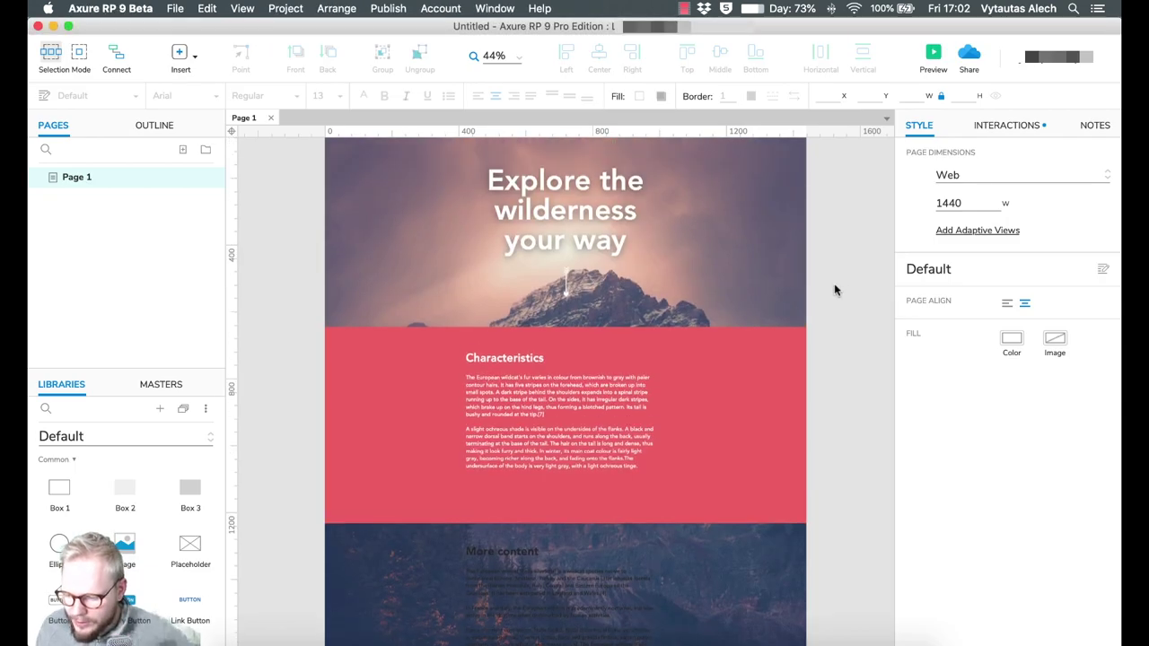
# - Add a new OnWindowScrollUp event to Page 1 below the OnWindowScrollDown interaction
pyautogui.scroll(3, 835, 290)
pyautogui.click(1018, 125)
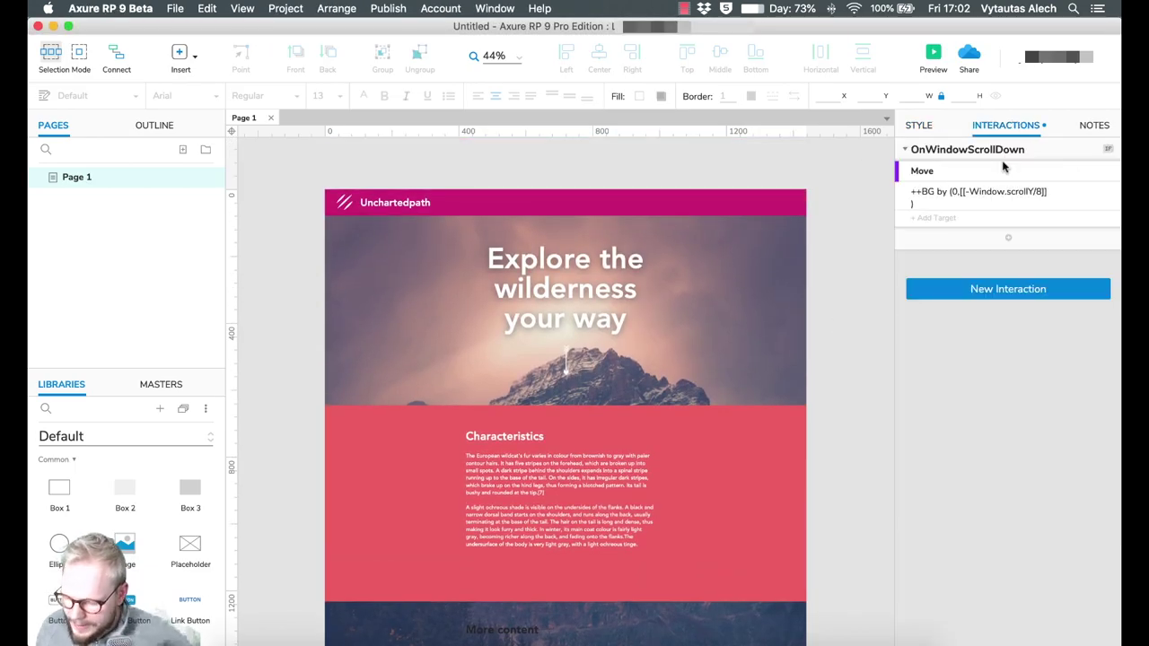
pyautogui.click(991, 150)
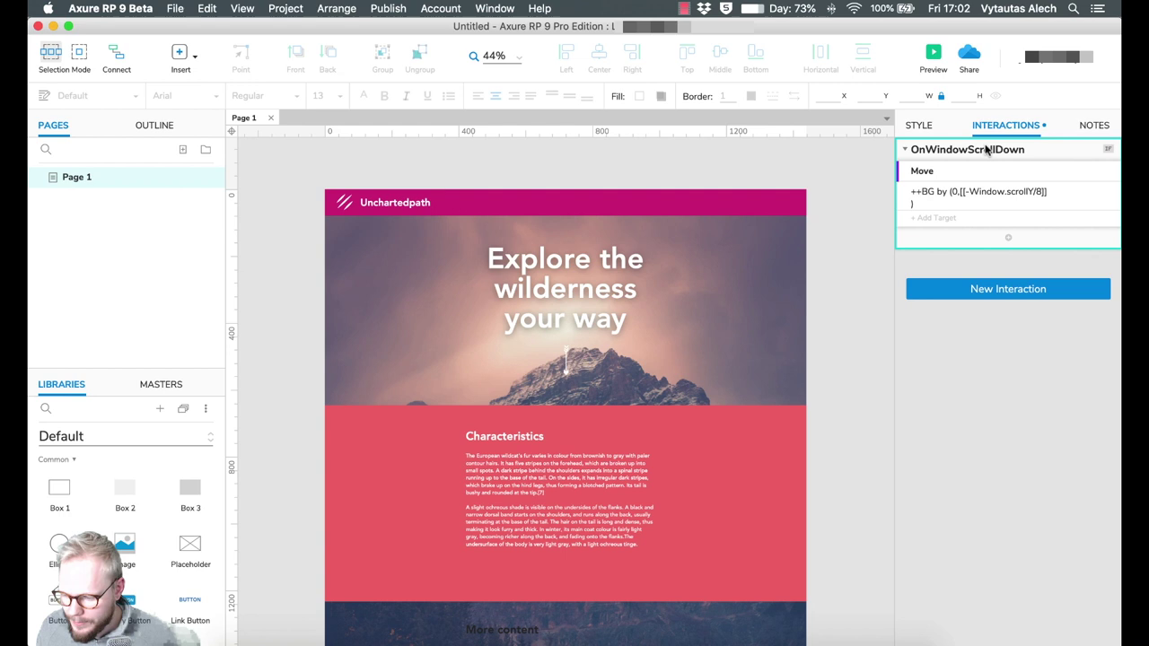
pyautogui.click(1003, 289)
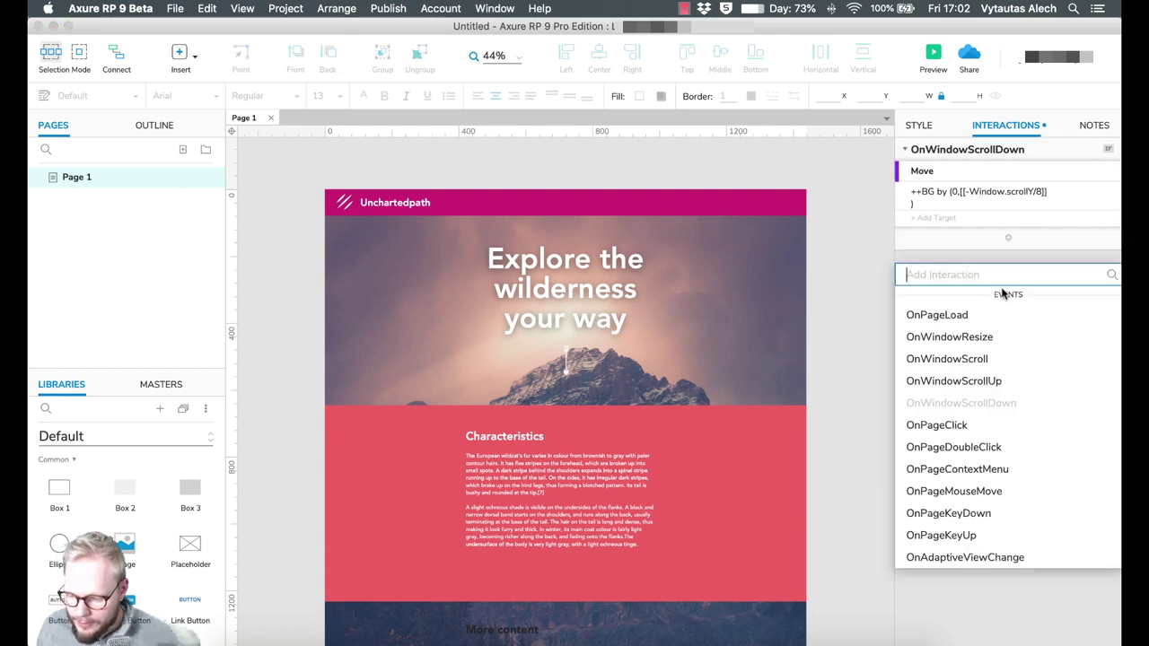
pyautogui.click(988, 381)
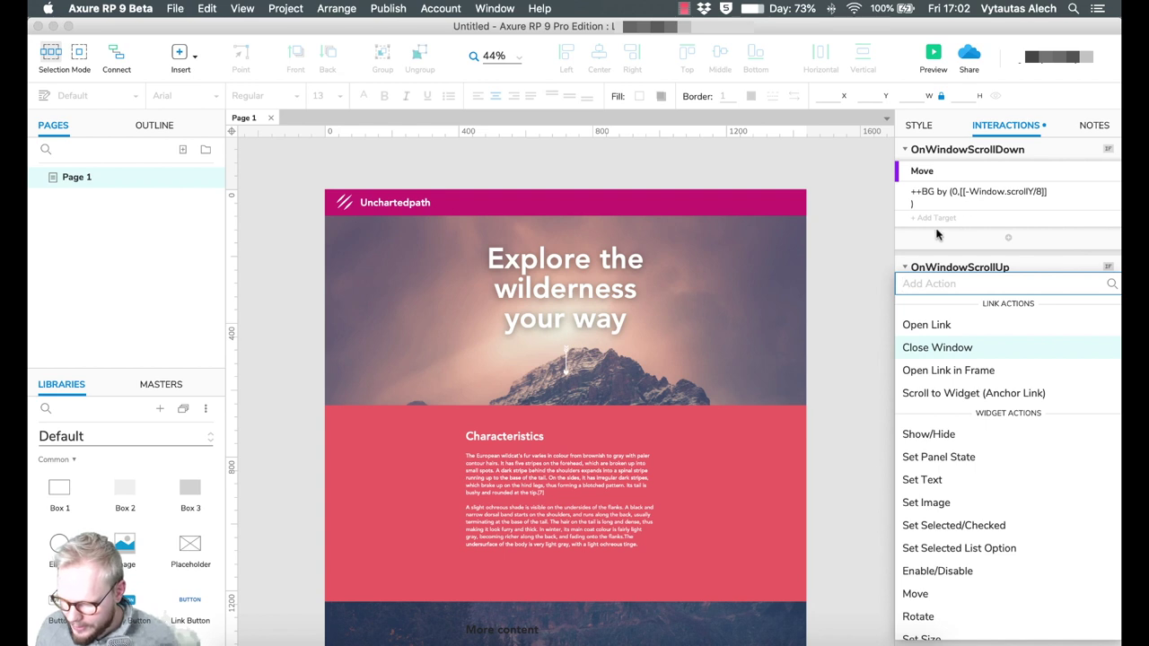
# - Copy the ++BG Move action and paste it into the OnWindowScrollUp event
pyautogui.click(1037, 173)
pyautogui.press('cmd+c')
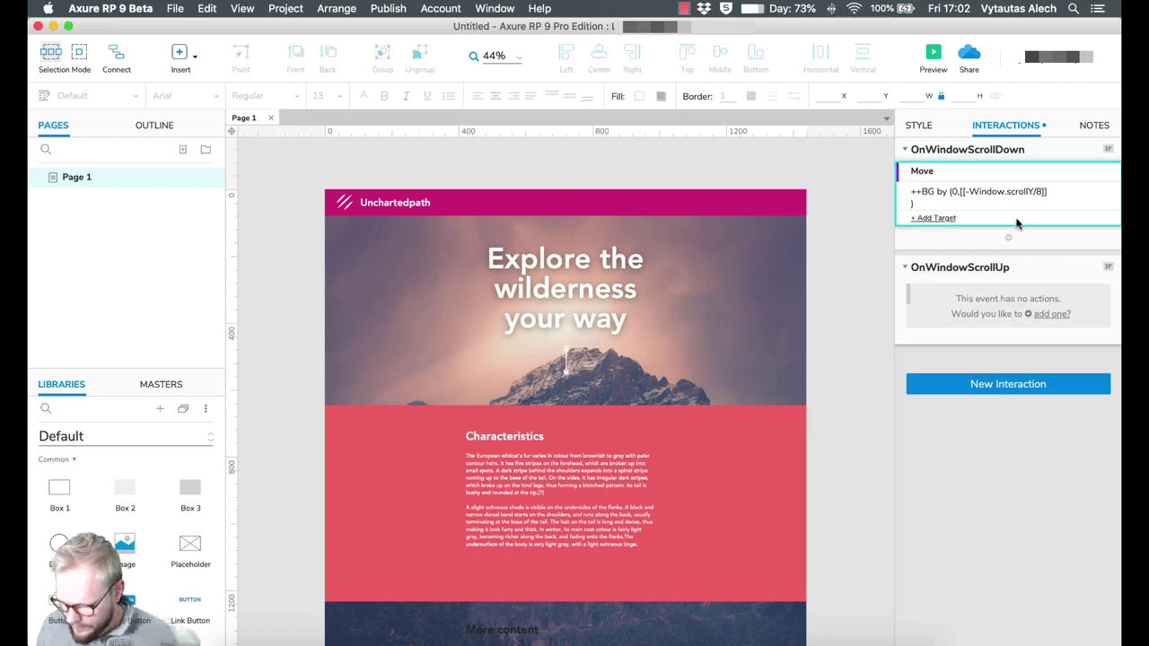
pyautogui.click(1039, 261)
pyautogui.press('cmd+v')
# - Reverse the pasted move's Y offset to [[+Window.scrollY/8]] and preview the prototype
pyautogui.click(992, 323)
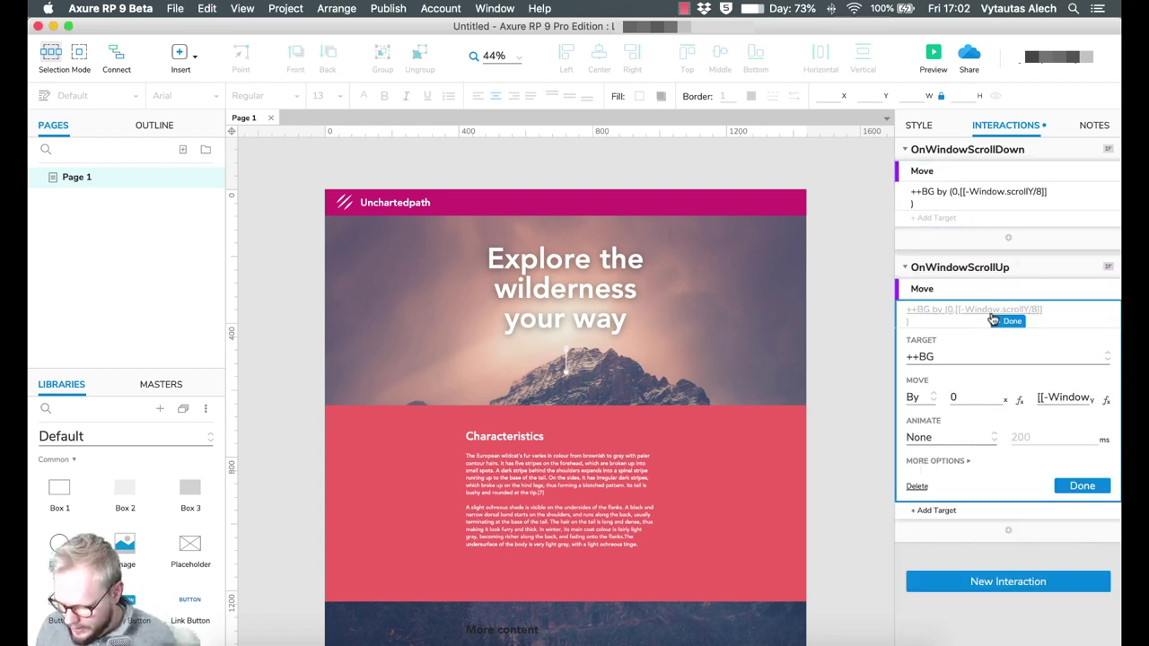
pyautogui.click(1048, 397)
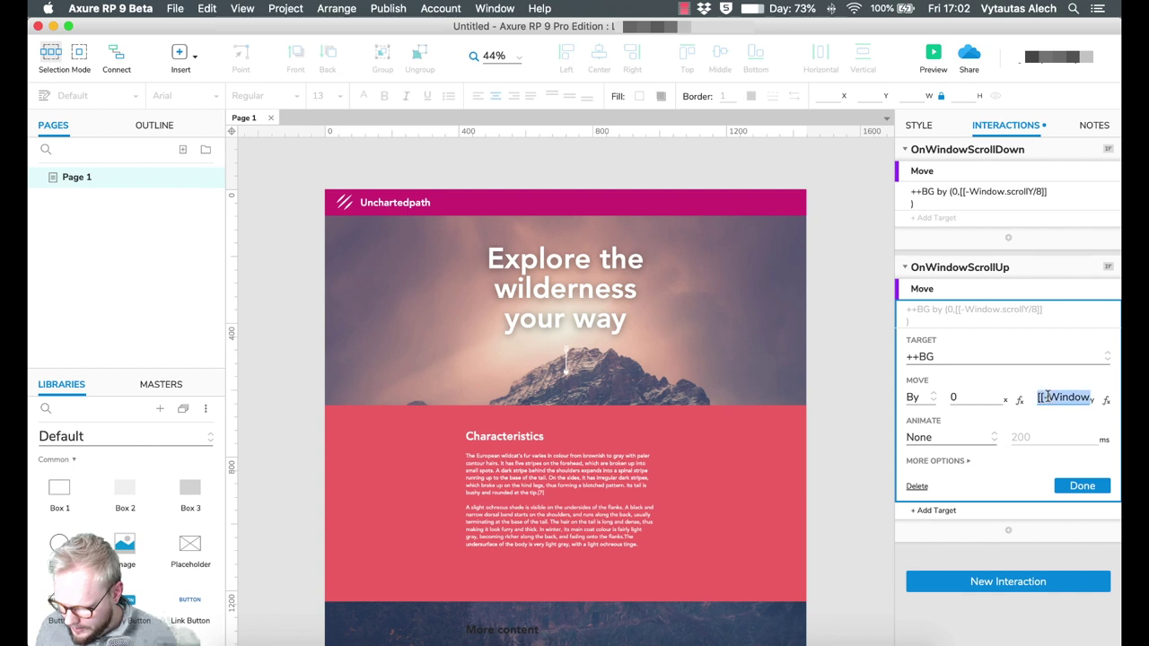
pyautogui.click(1106, 401)
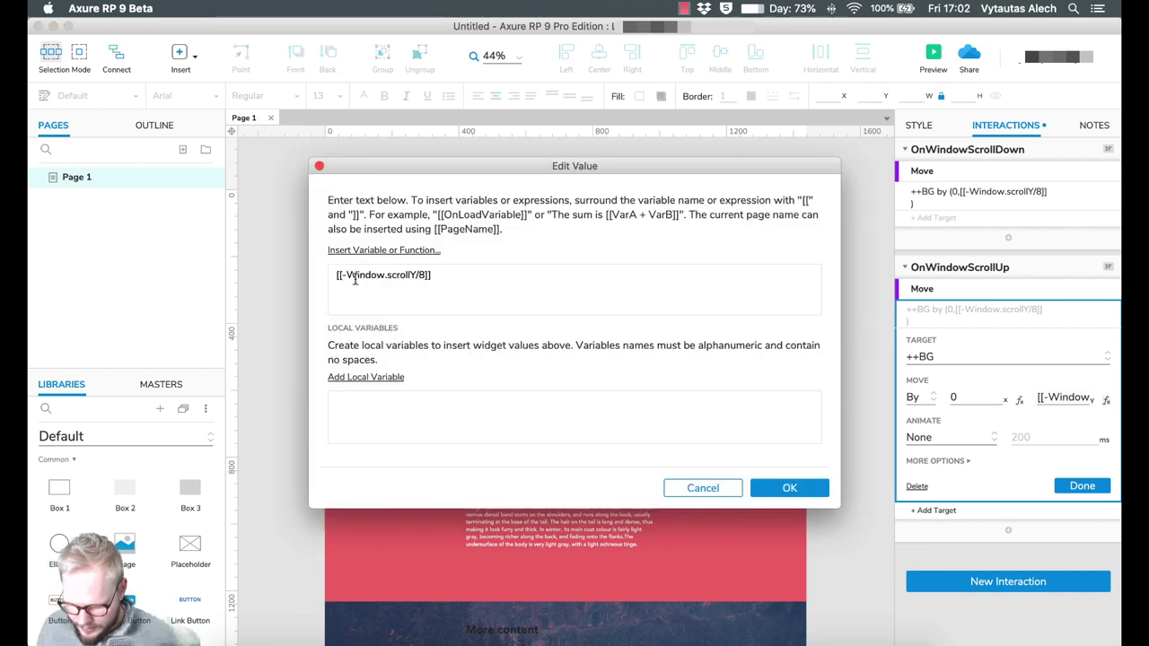
pyautogui.click(346, 274)
pyautogui.press('BackSpace')
pyautogui.write('+')
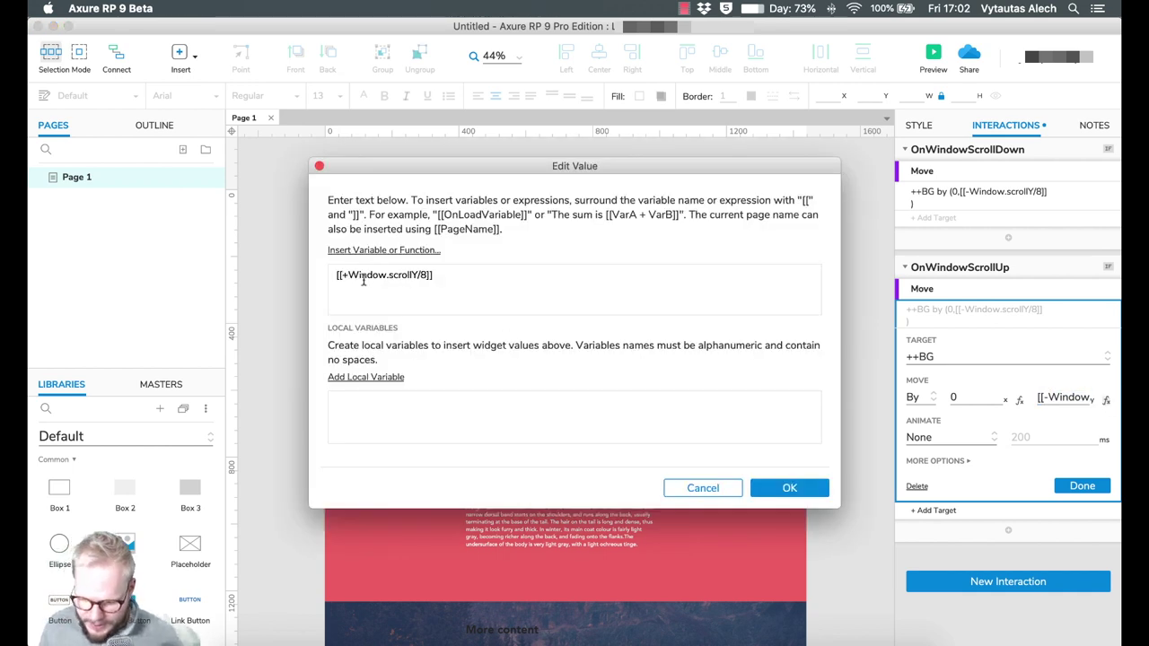
pyautogui.click(794, 490)
pyautogui.click(1077, 486)
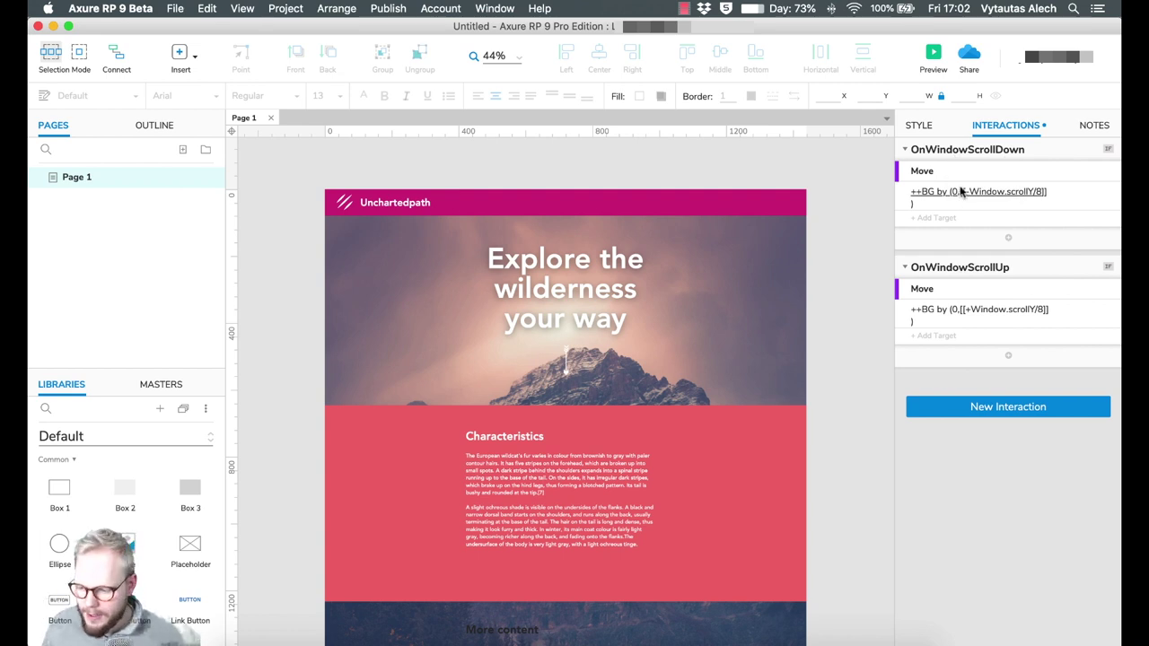
pyautogui.click(934, 56)
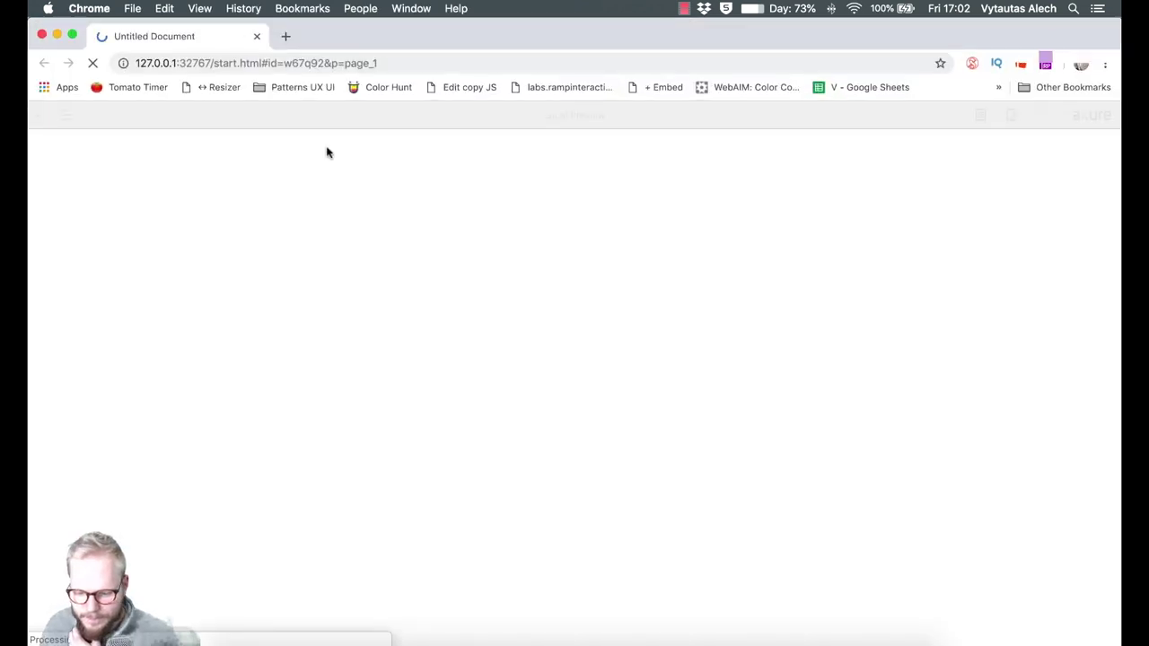
# - Hide the preview toolbar, scroll down and back up to check the header background, then close Chrome
pyautogui.click(38, 117)
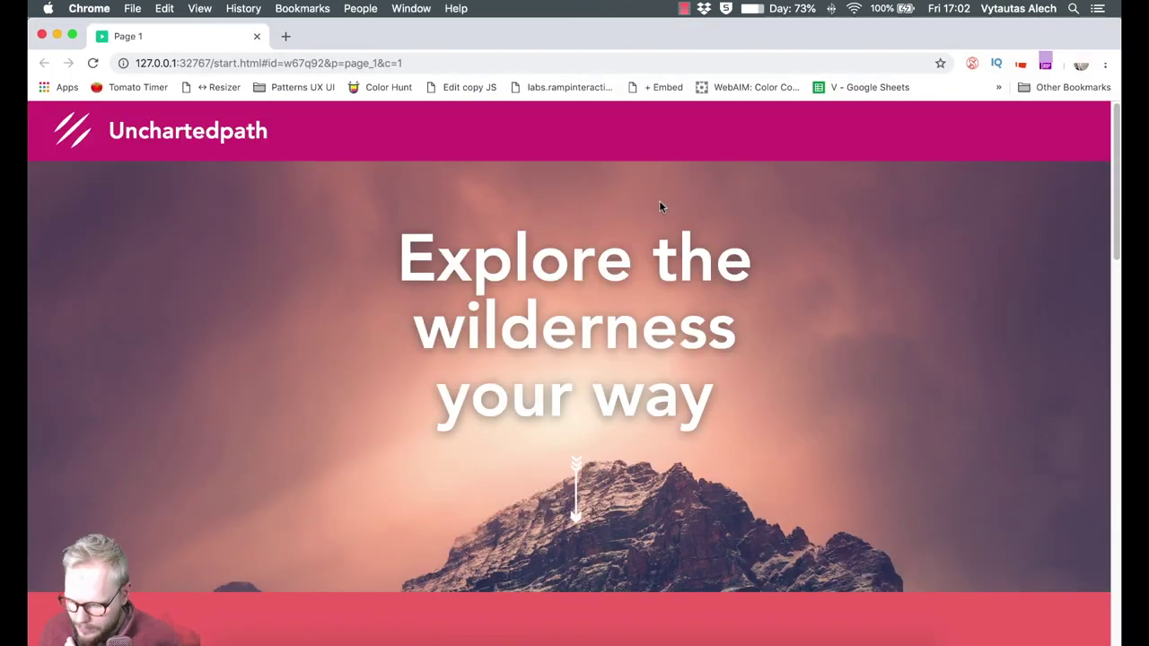
pyautogui.scroll(-5, 659, 206)
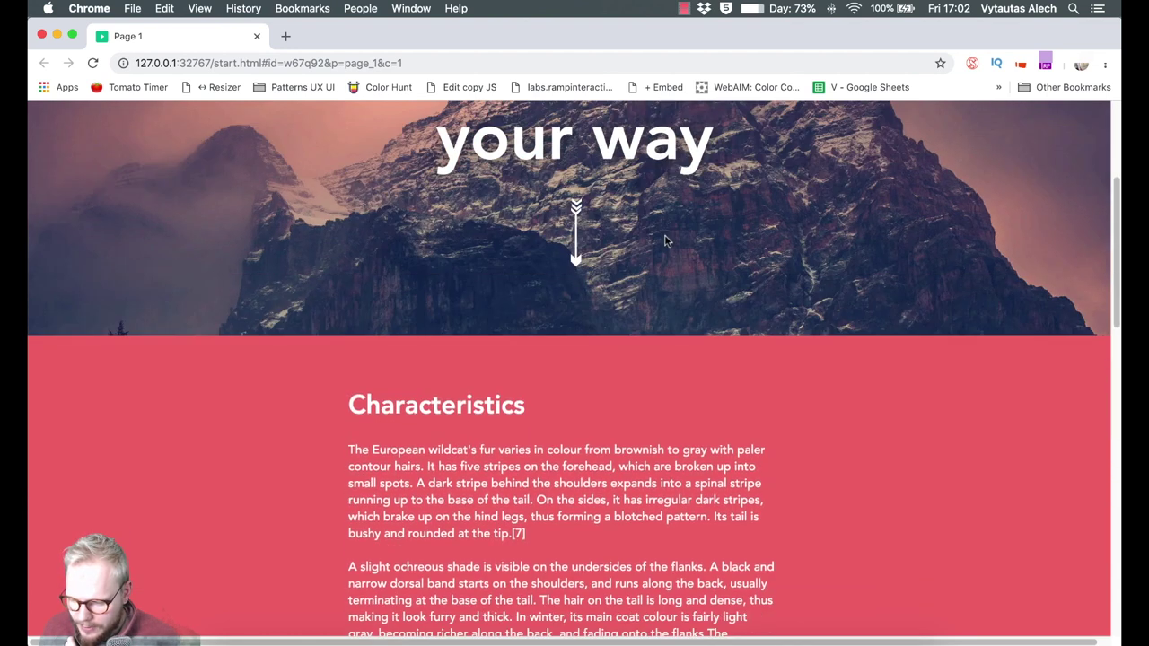
pyautogui.scroll(-5, 666, 240)
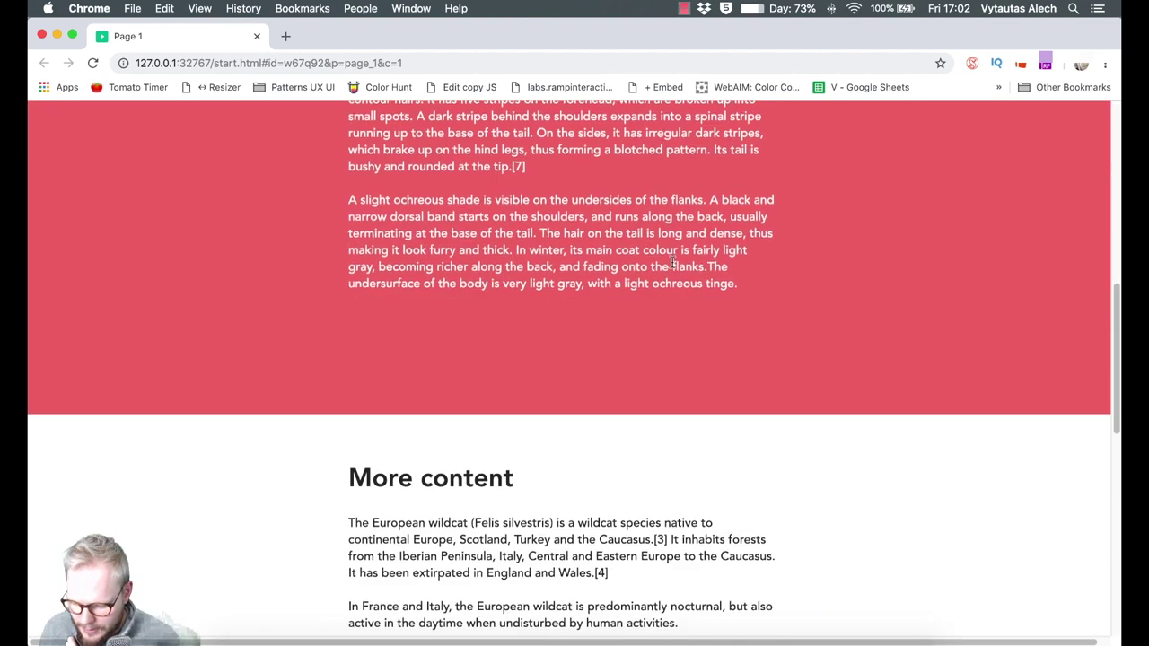
pyautogui.scroll(-2, 673, 267)
pyautogui.scroll(-1, 672, 266)
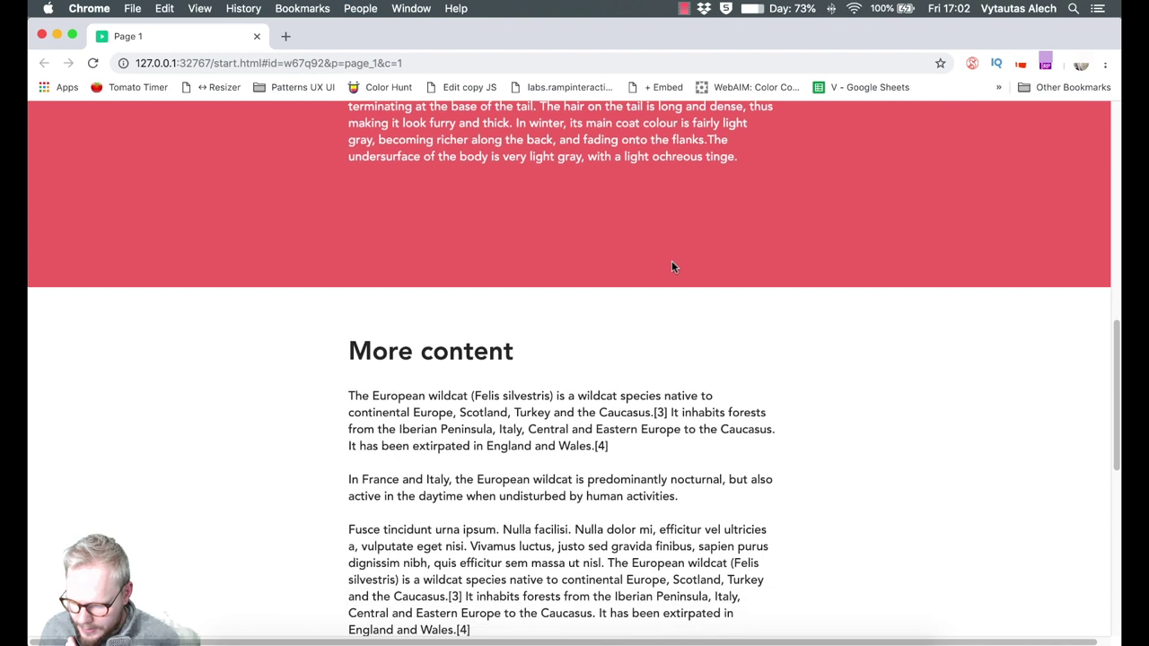
pyautogui.scroll(6, 672, 267)
pyautogui.scroll(3, 673, 267)
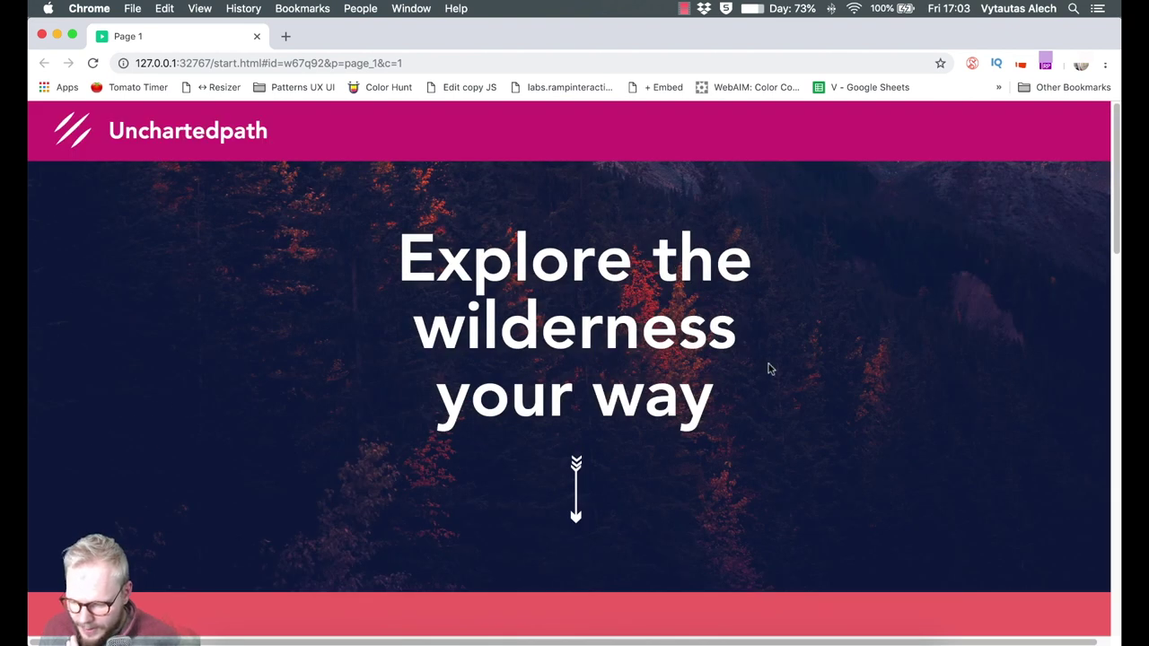
pyautogui.scroll(-5, 718, 392)
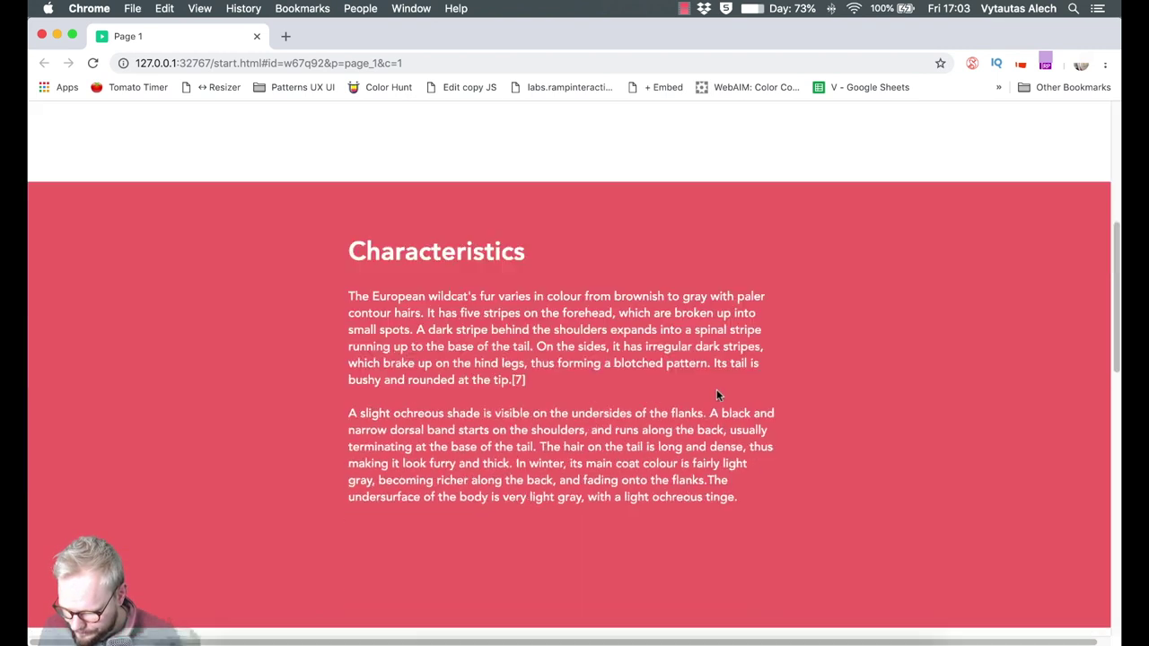
pyautogui.scroll(5, 717, 389)
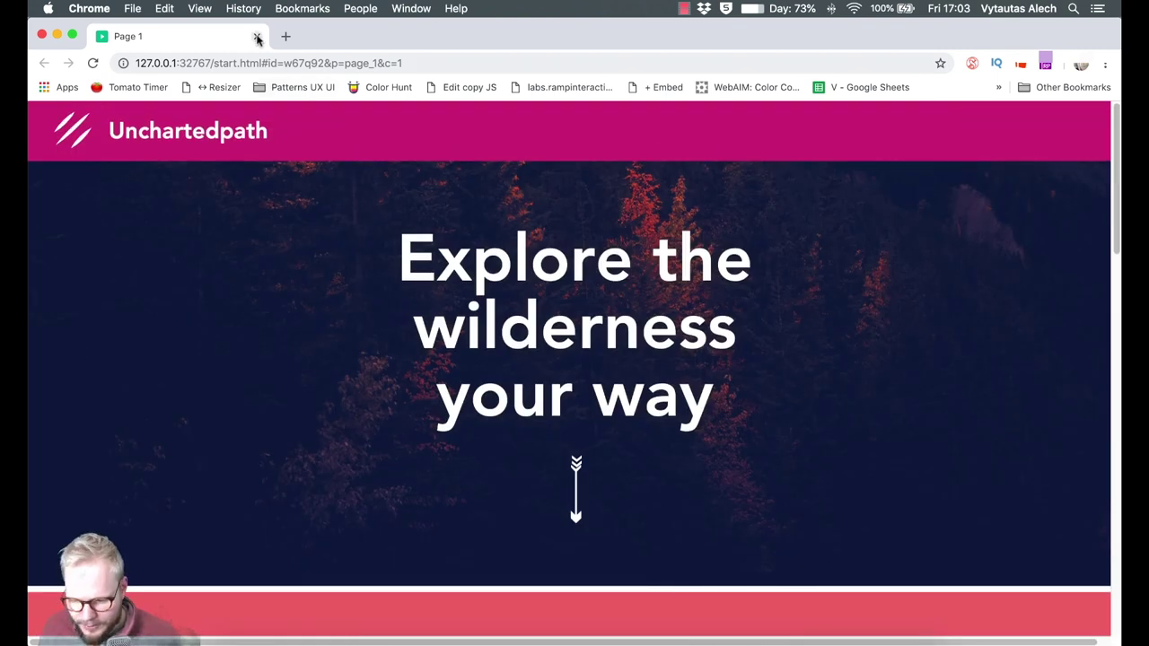
pyautogui.click(257, 39)
# - Change the OnWindowScrollUp ++BG move's Y offset from /8 to [[+Window.scrollY/4]]
pyautogui.click(1009, 309)
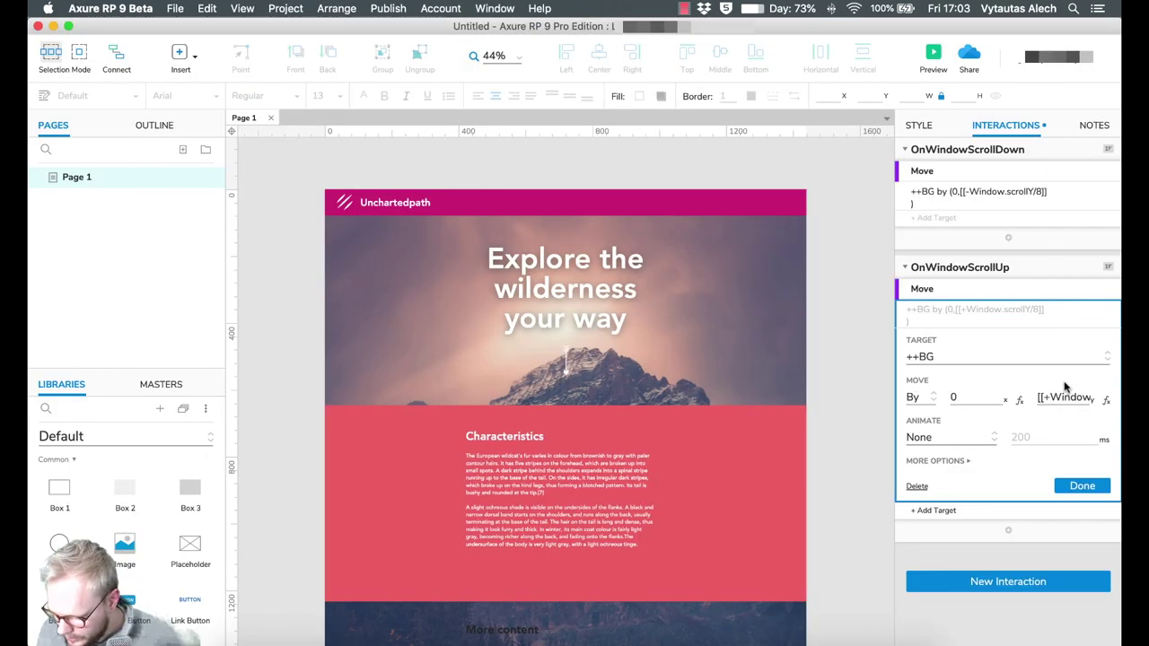
pyautogui.click(1107, 401)
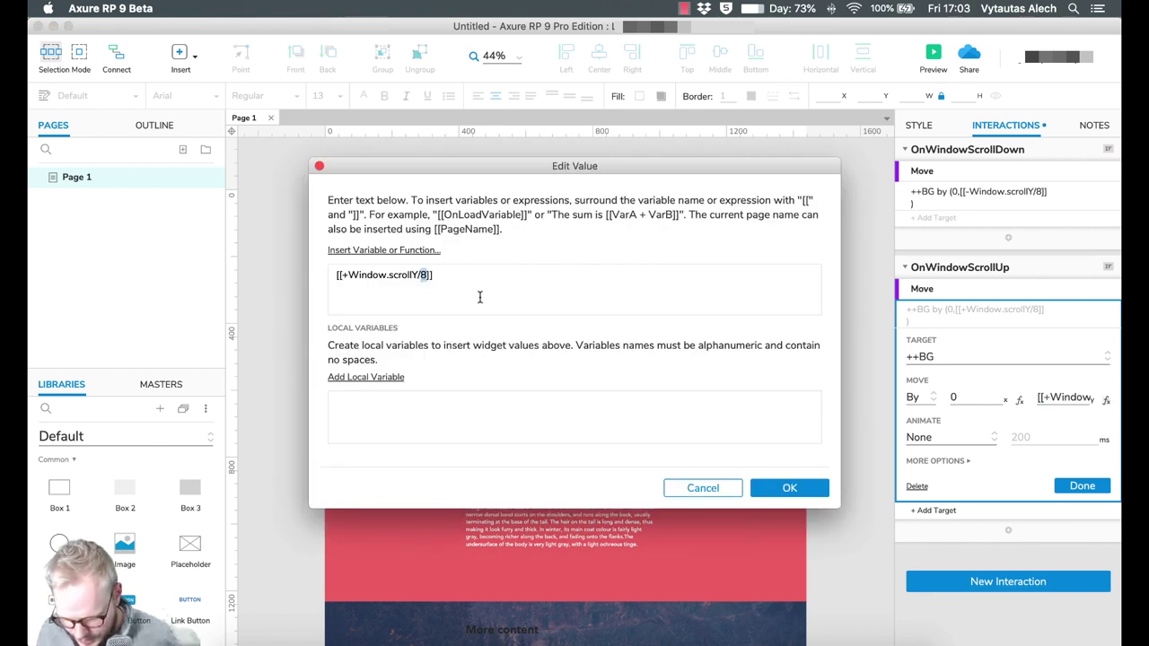
pyautogui.click(774, 485)
pyautogui.click(1080, 487)
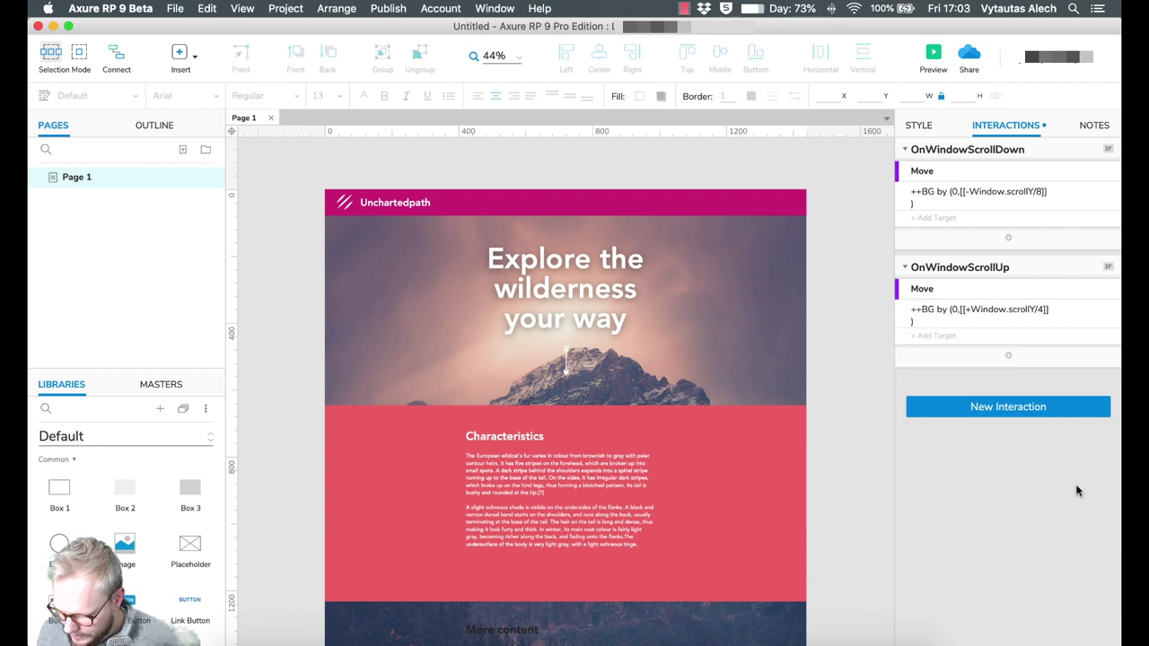
# - Preview Page 1 in Chrome without the toolbar, scrolling to More content and back to the top
pyautogui.click(932, 52)
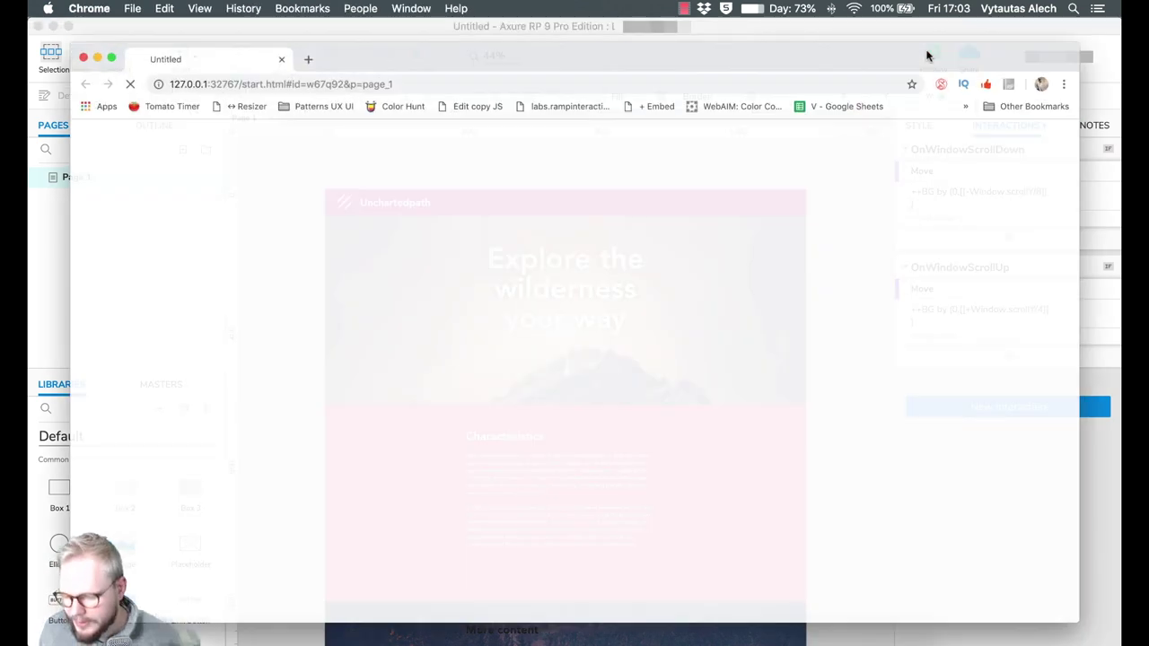
pyautogui.click(41, 112)
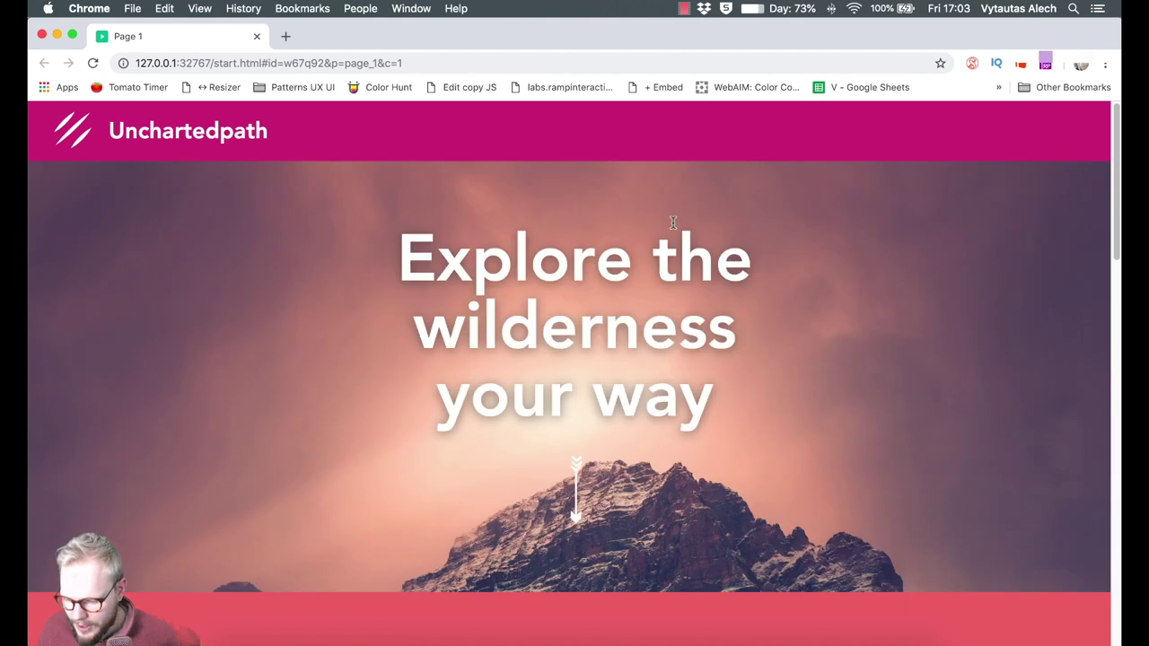
pyautogui.scroll(-5, 674, 223)
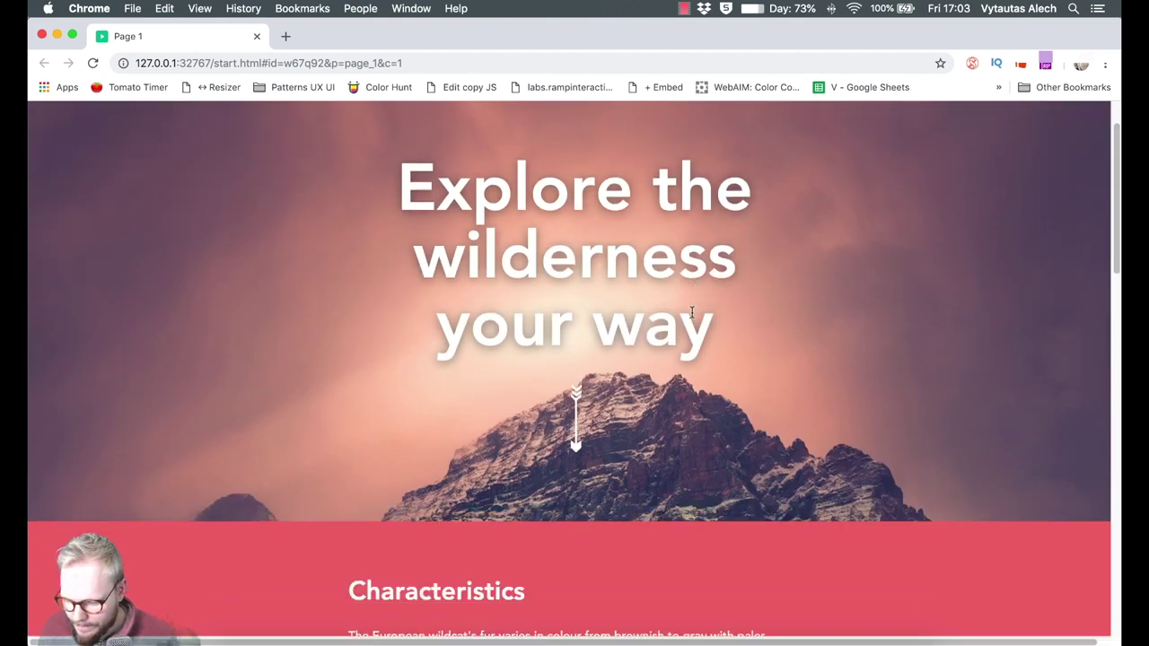
pyautogui.scroll(-5, 691, 315)
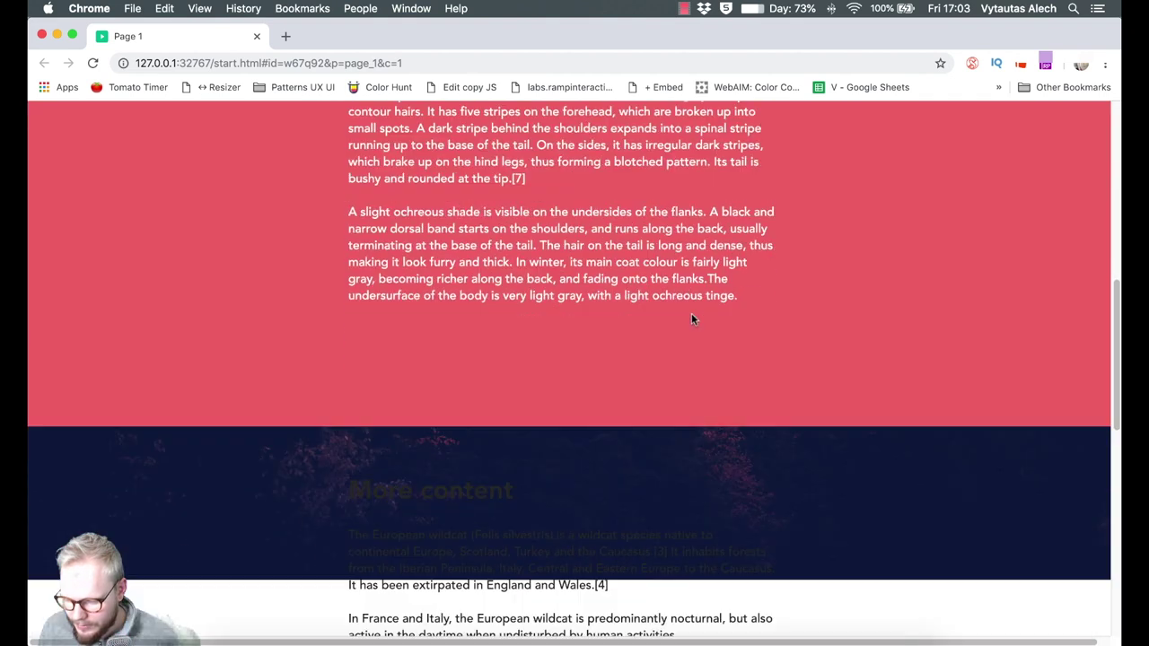
pyautogui.scroll(10, 692, 317)
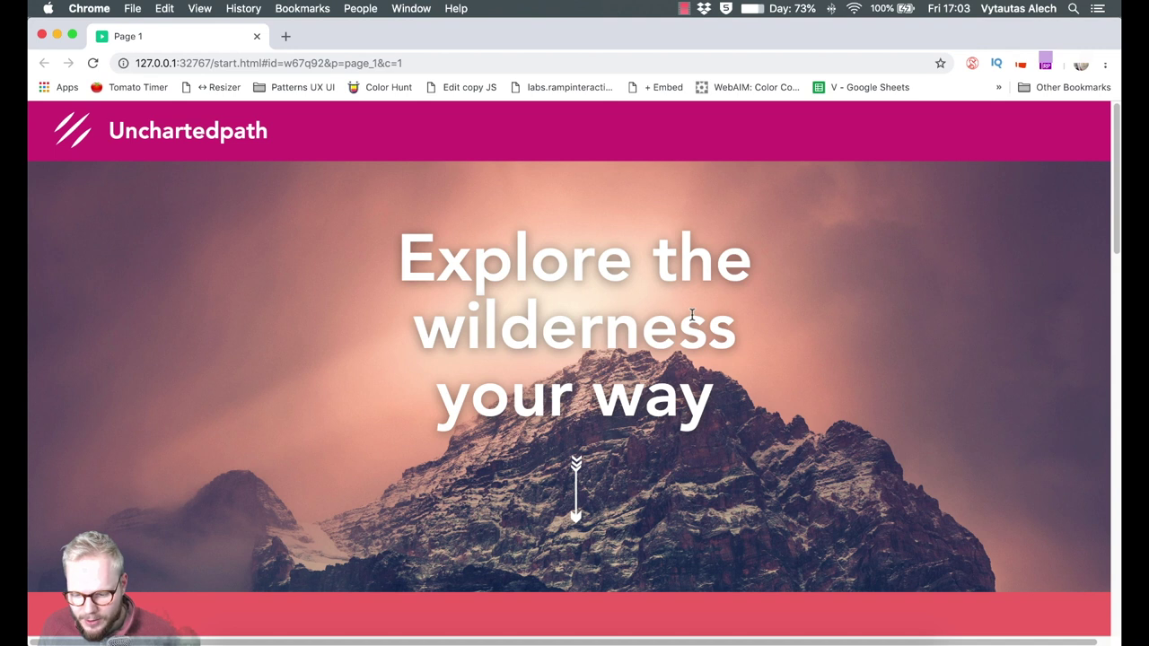
# - Unhide the snowballs layer in Sketch and bring it into Axure's Page 1 as a 1441×1475 overlay
pyautogui.click(257, 38)
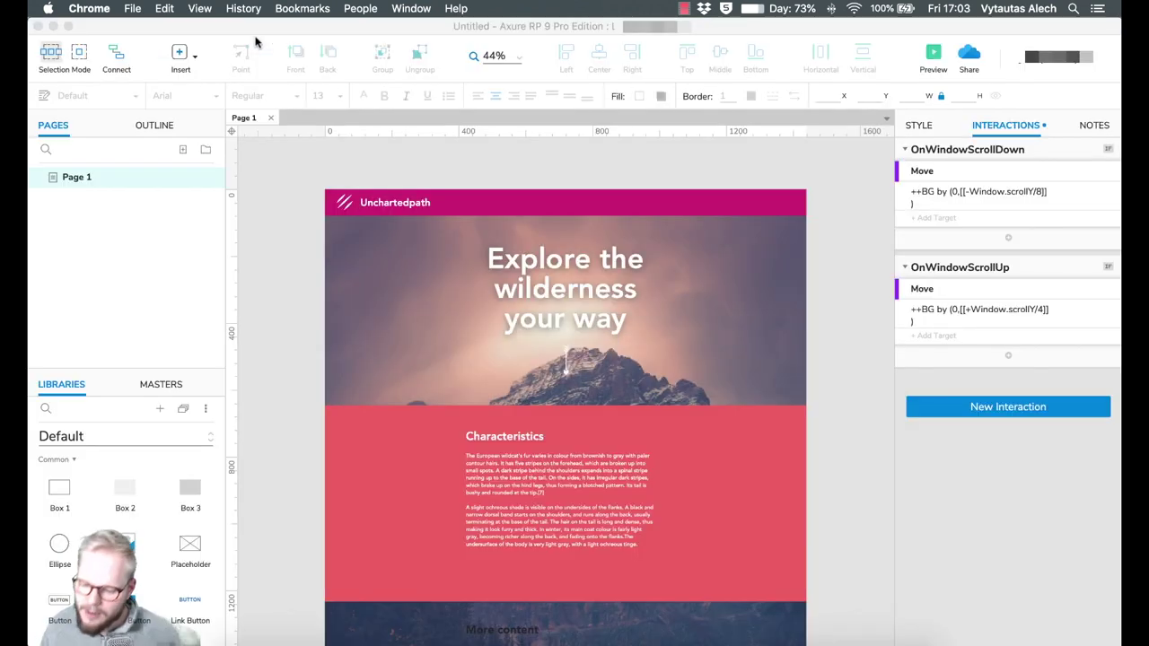
pyautogui.click(406, 169)
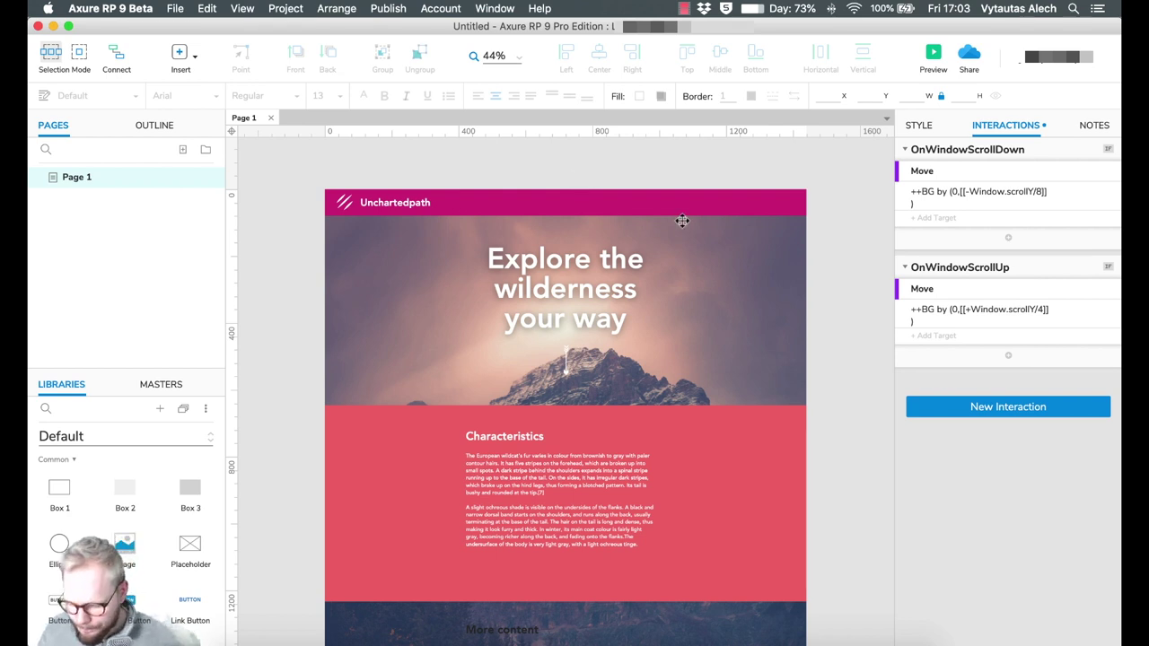
pyautogui.click(353, 640)
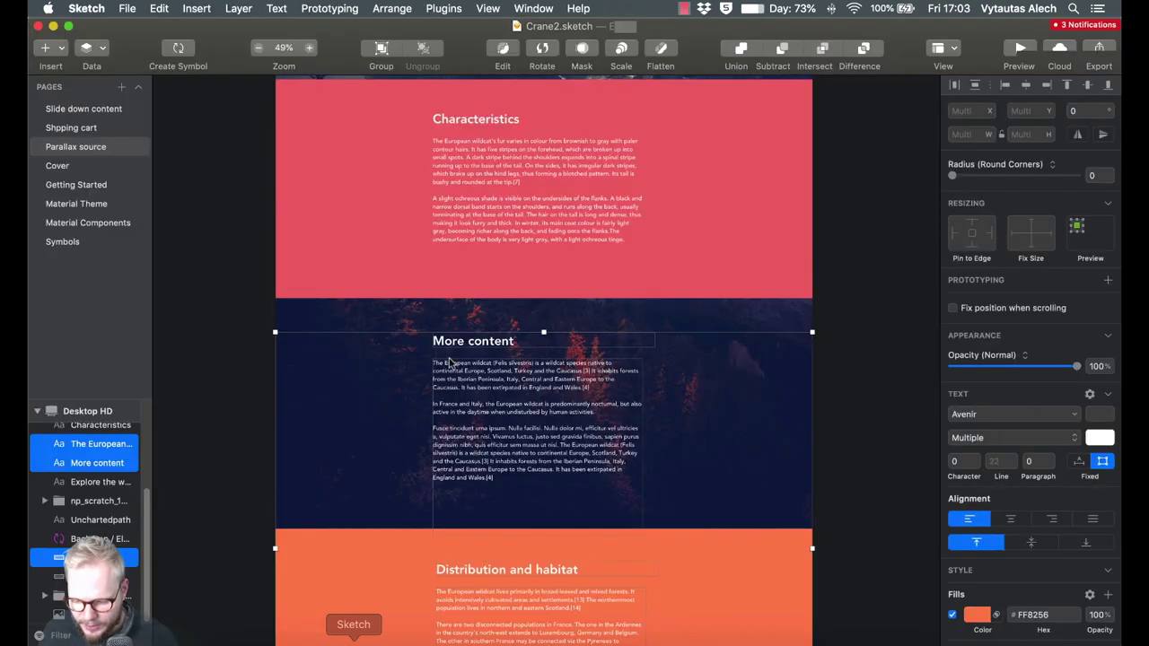
pyautogui.click(232, 388)
pyautogui.click(123, 435)
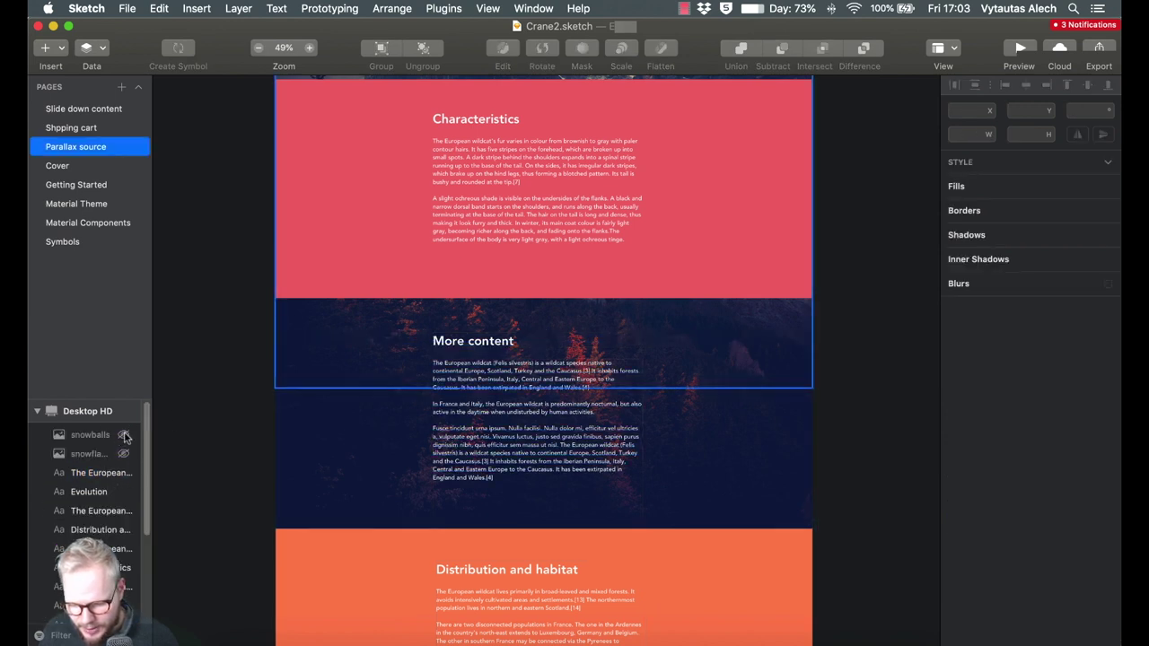
pyautogui.scroll(3, 181, 411)
pyautogui.press('super+Tab')
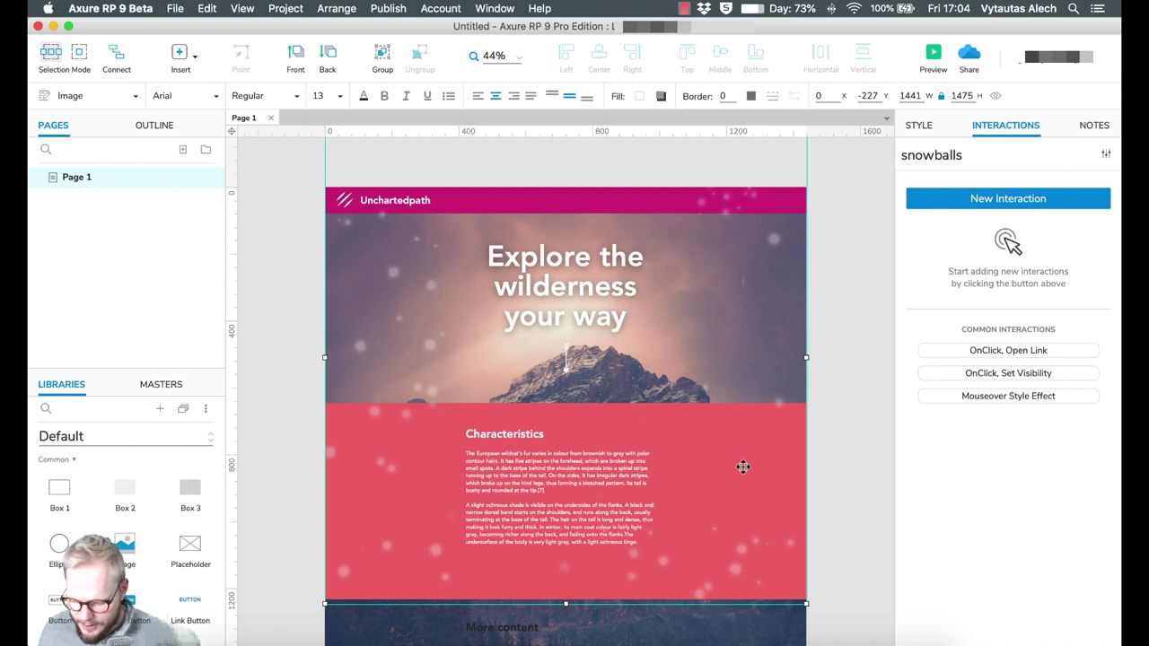
# - Nudge the snowballs image to -1,-242 and convert it into a dynamic panel named ++Snowballs
pyautogui.moveTo(742, 467)
pyautogui.mouseDown()
pyautogui.moveTo(741, 455)
pyautogui.moveTo(741, 464)
pyautogui.mouseUp()
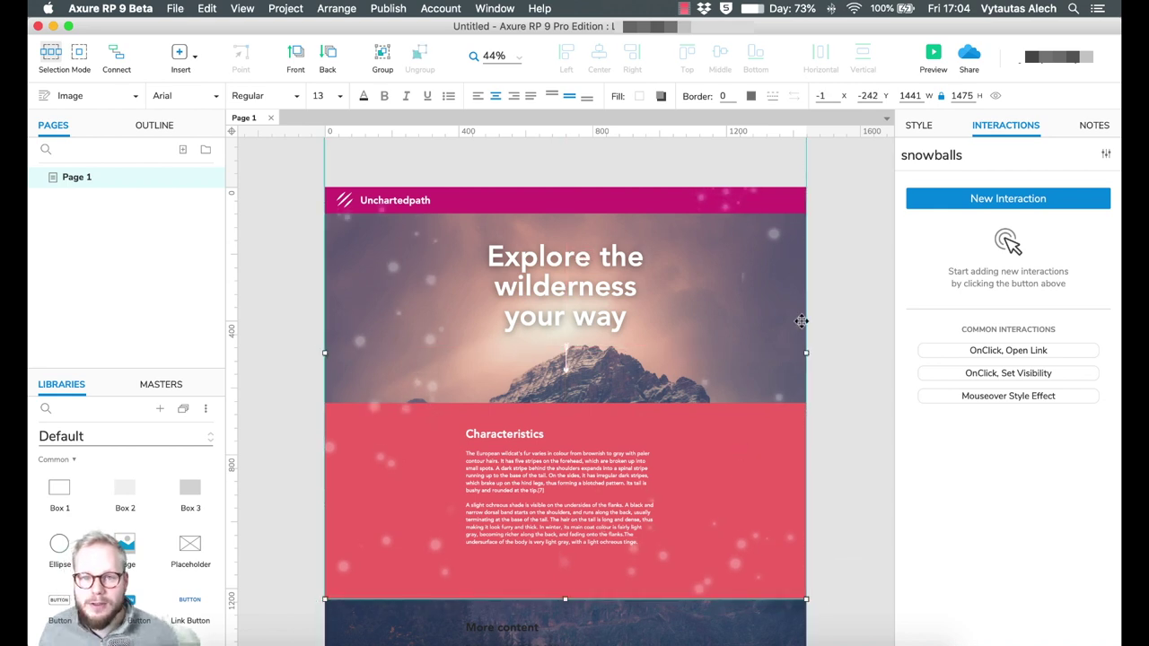
pyautogui.rightClick(765, 259)
pyautogui.press('Return')
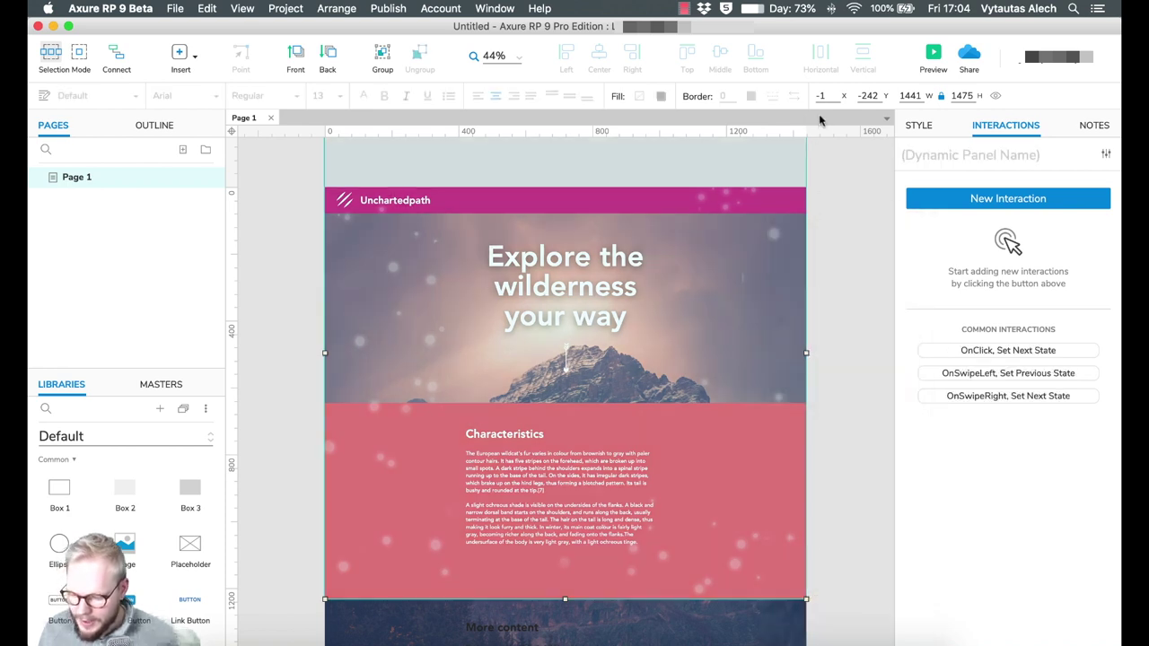
pyautogui.write('++Snowballs')
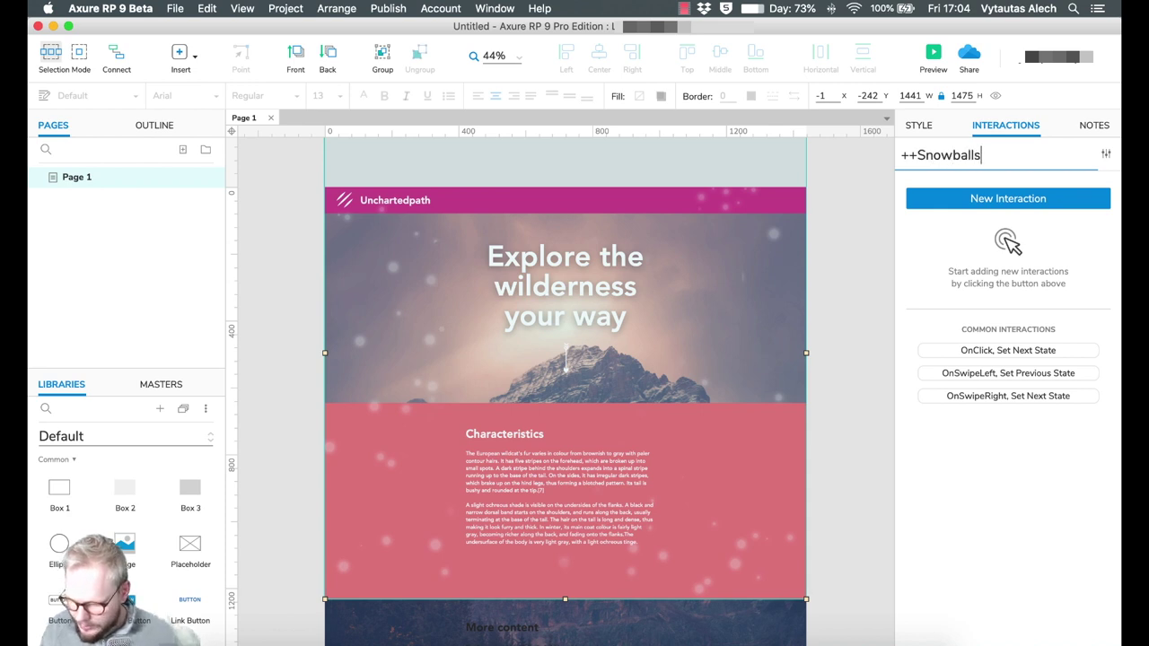
pyautogui.click(852, 236)
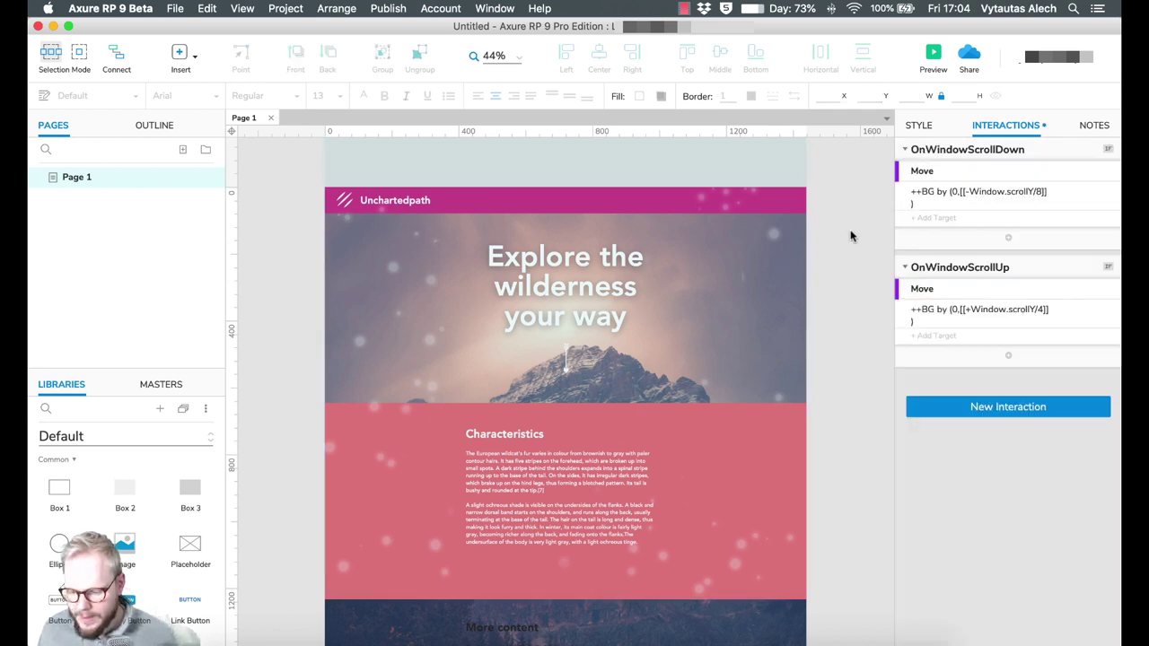
pyautogui.click(727, 307)
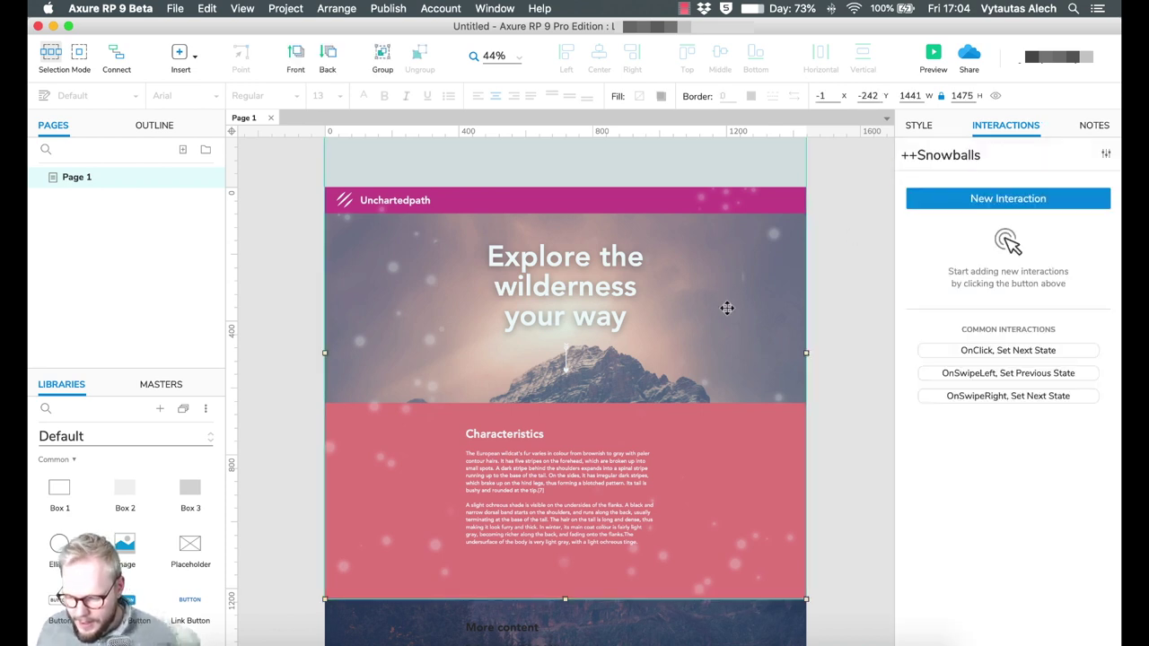
pyautogui.click(299, 393)
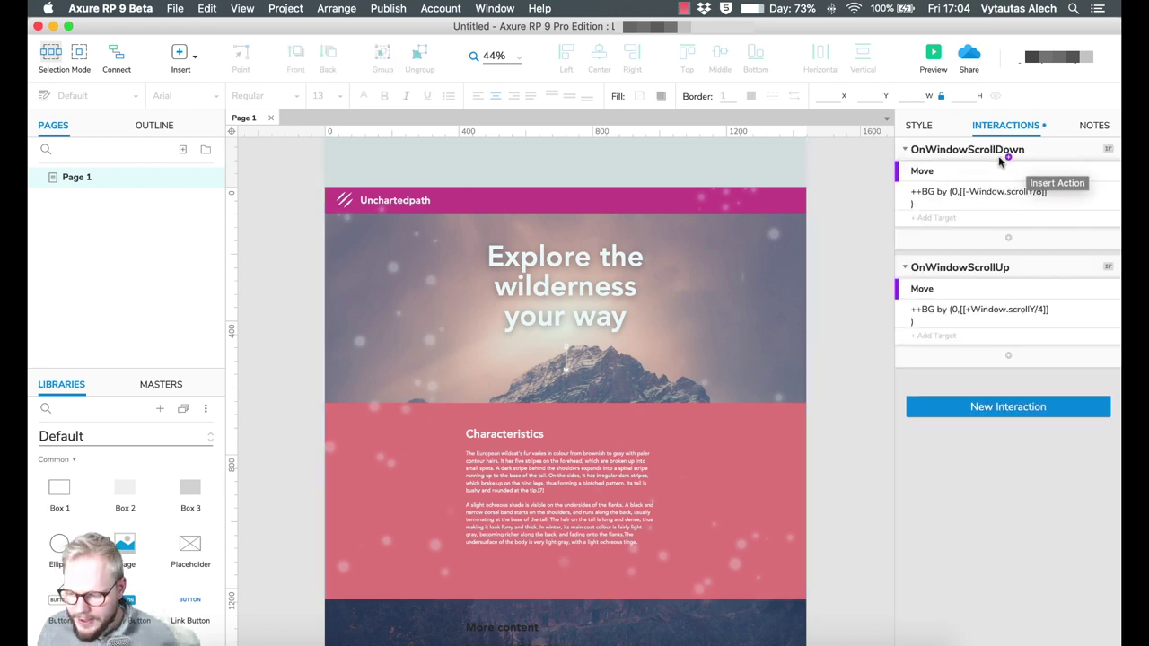
# - Add ++Snowballs to OnWindowScrollDown's move with Y offset [[-Window.scrollY/20]], copying the expression
pyautogui.click(950, 219)
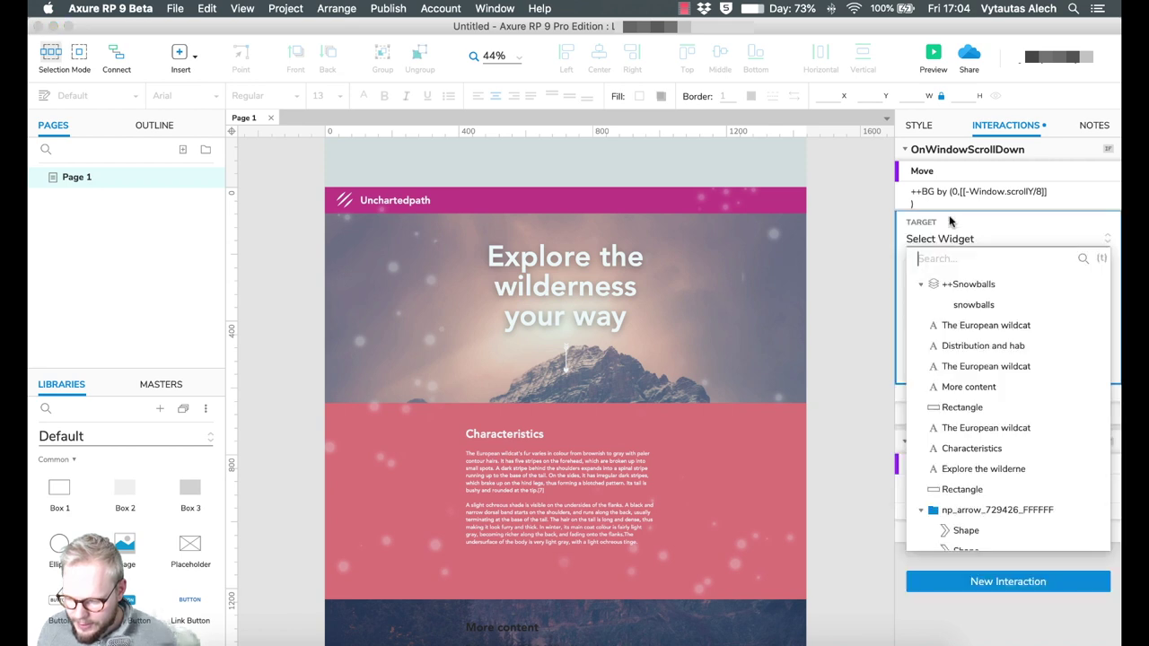
pyautogui.click(986, 285)
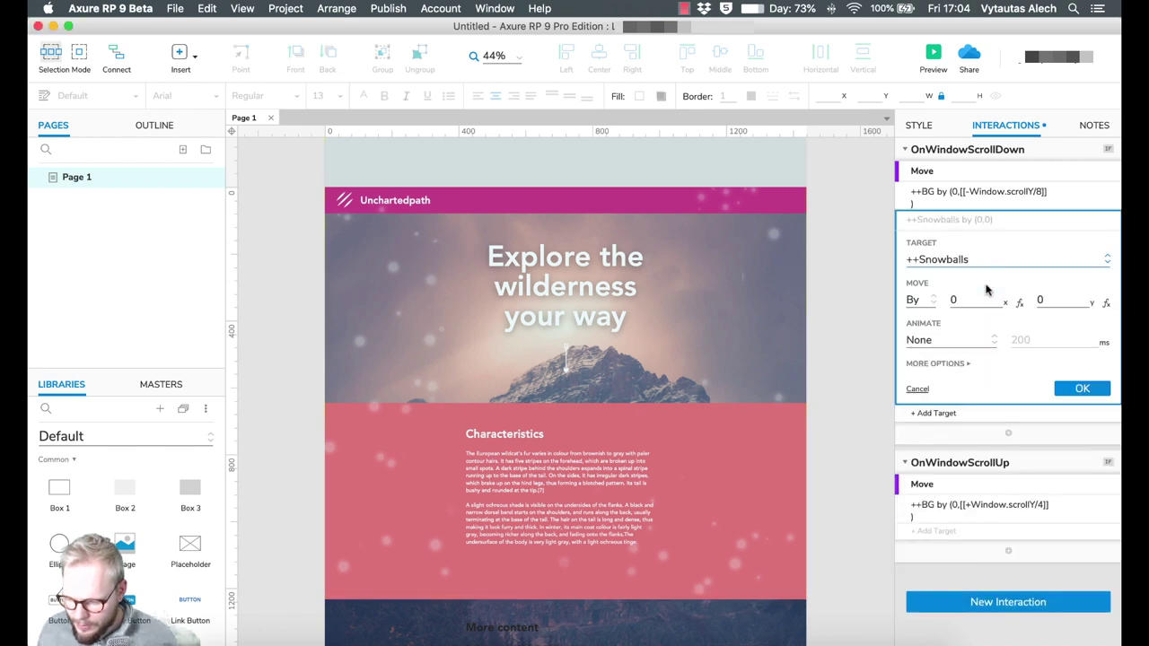
pyautogui.click(1106, 303)
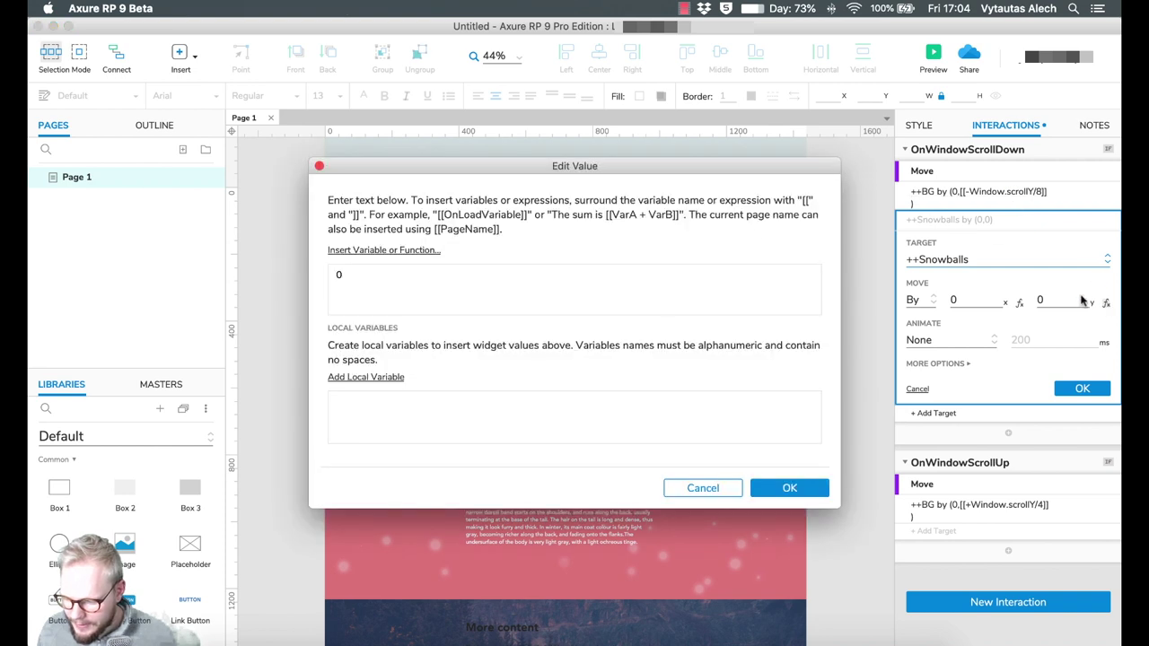
pyautogui.press('BackSpace')
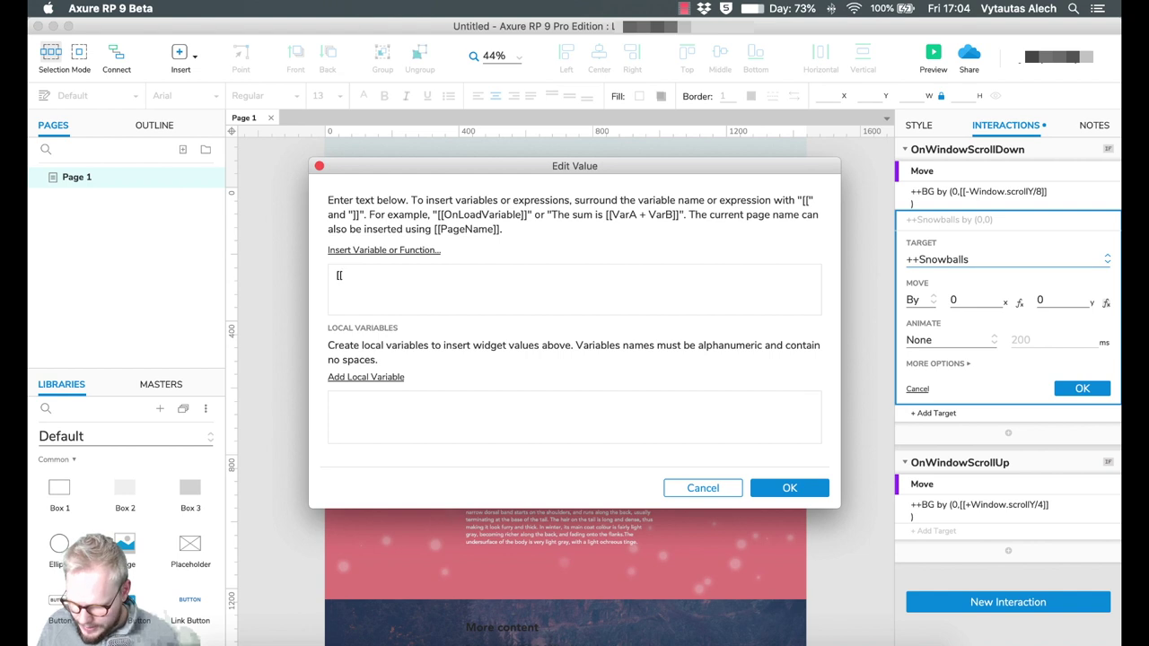
pyautogui.write('[[-Window')
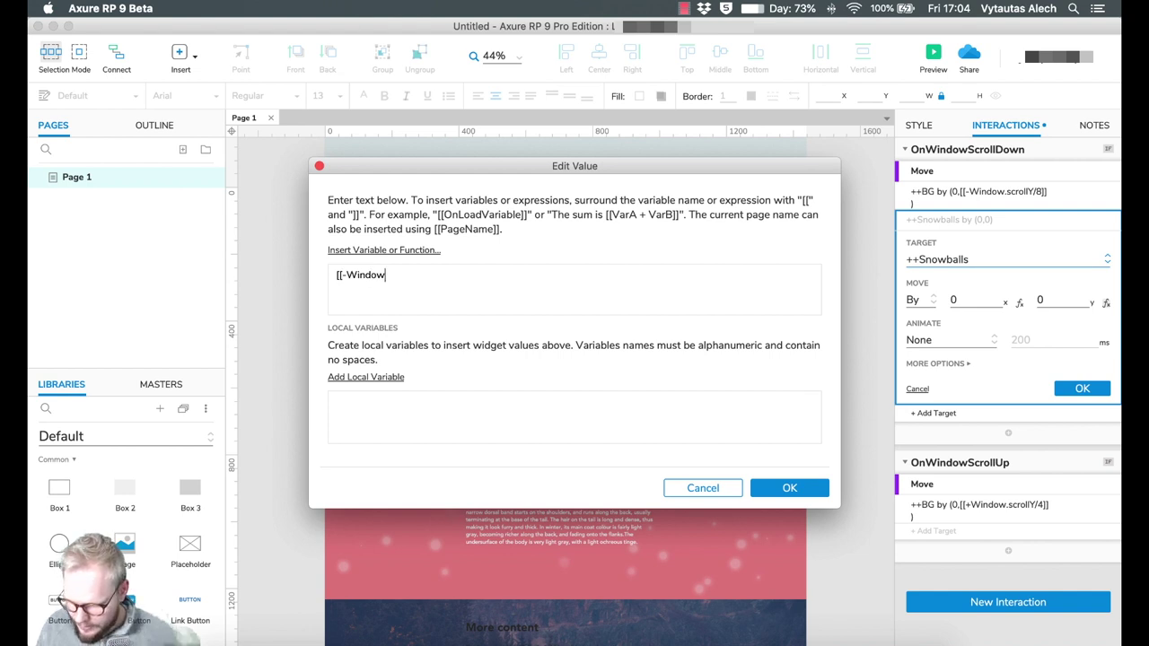
pyautogui.write('.scrollY/20')
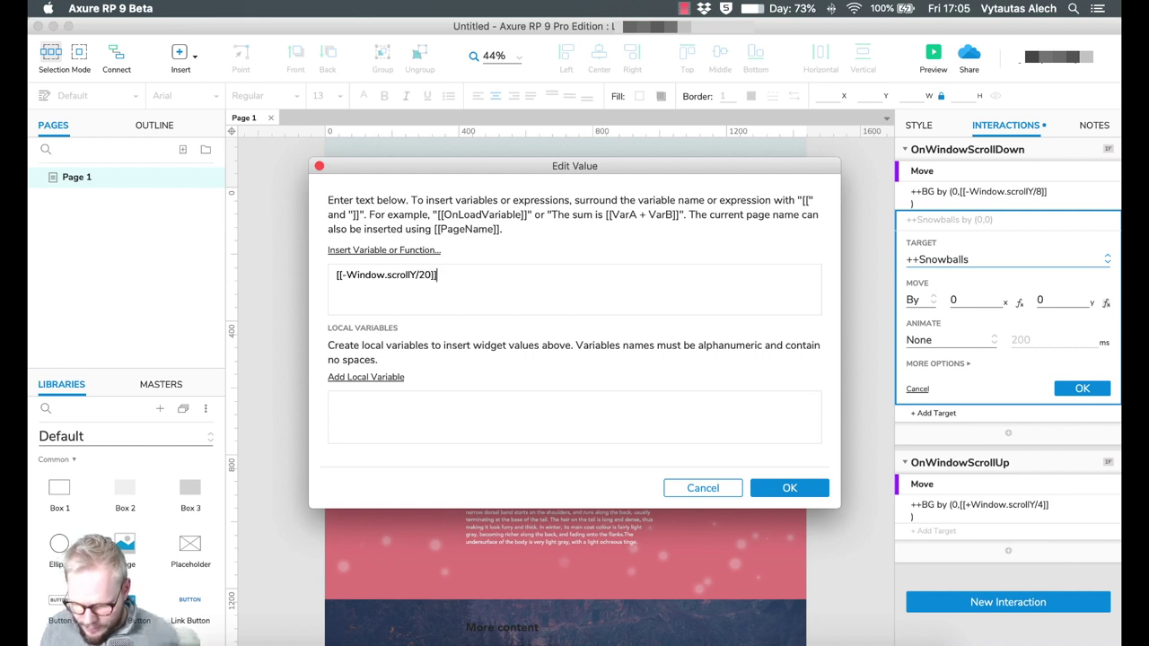
pyautogui.hotkey('ctrl', 'a')
pyautogui.press('super+c')
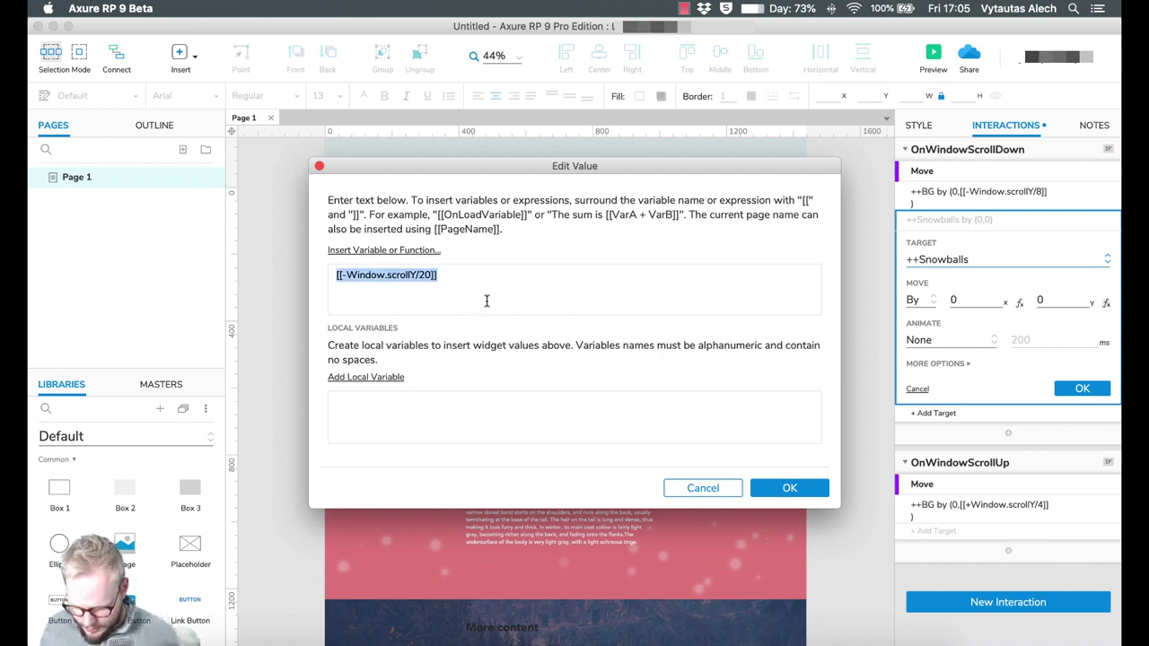
pyautogui.press('Return')
# - Add ++Snowballs as a target of OnWindowScrollUp's move, pasting the copied Y expression
pyautogui.click(938, 358)
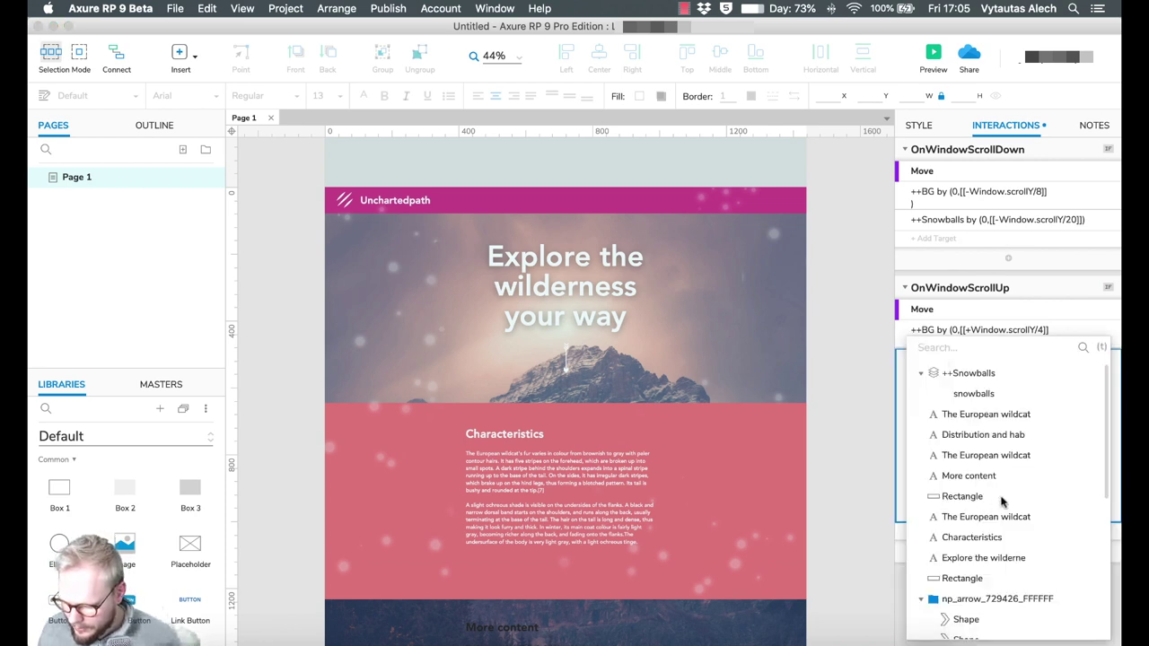
pyautogui.click(985, 375)
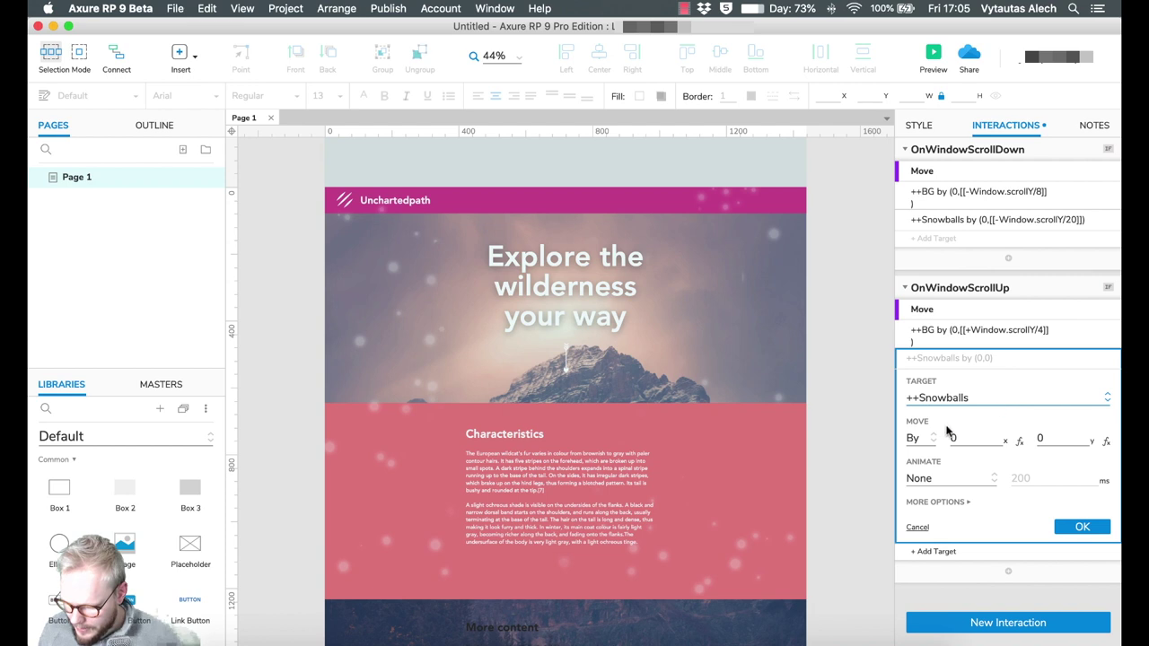
pyautogui.click(1106, 441)
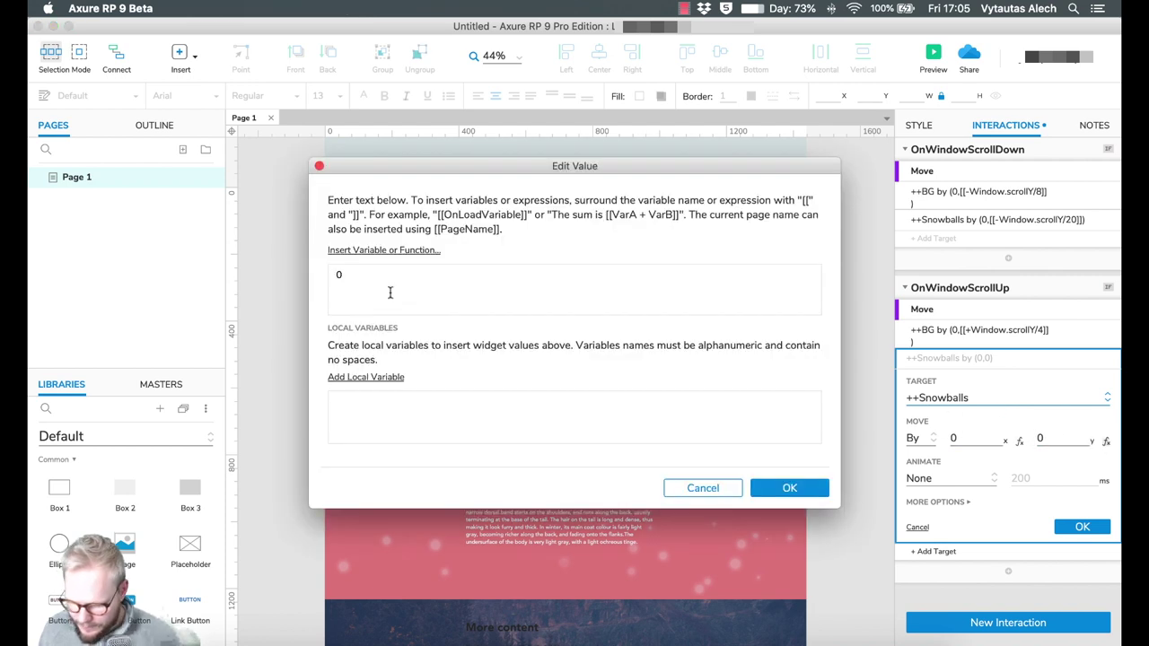
pyautogui.press('BackSpace')
pyautogui.press('super+v')
# - Edit the Y expression to [[+Window.scrollY/40]] and apply the ++Snowballs move
pyautogui.press('super+Left')
pyautogui.press('Right')
pyautogui.press('Right')
pyautogui.press('Right')
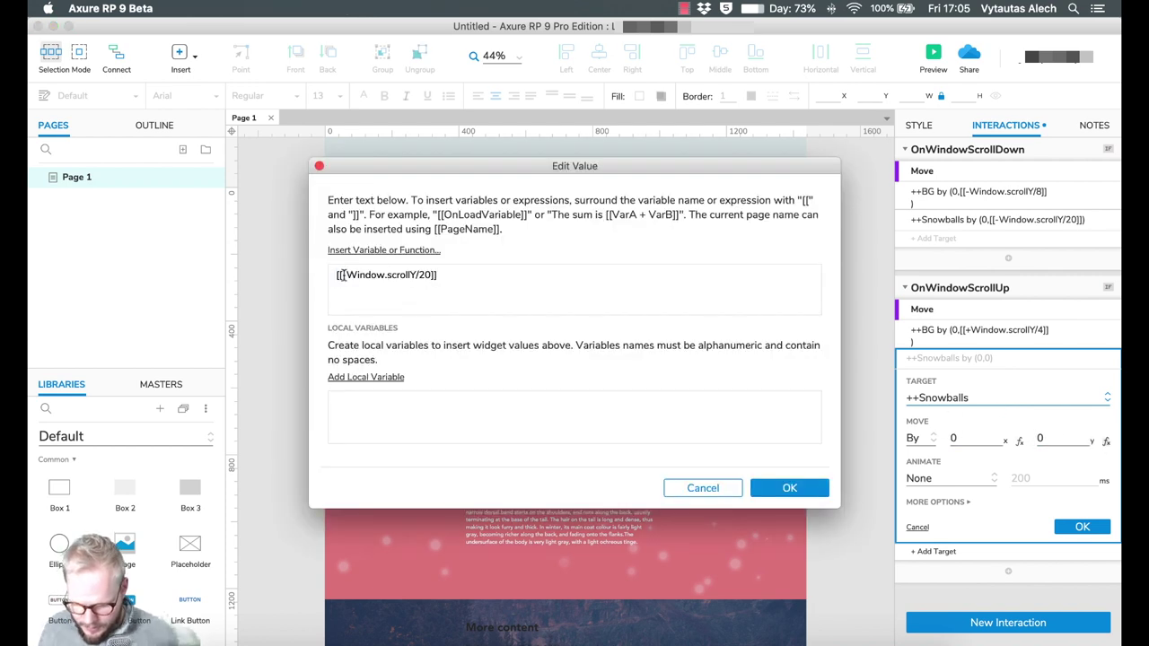
pyautogui.press('BackSpace')
pyautogui.write('+')
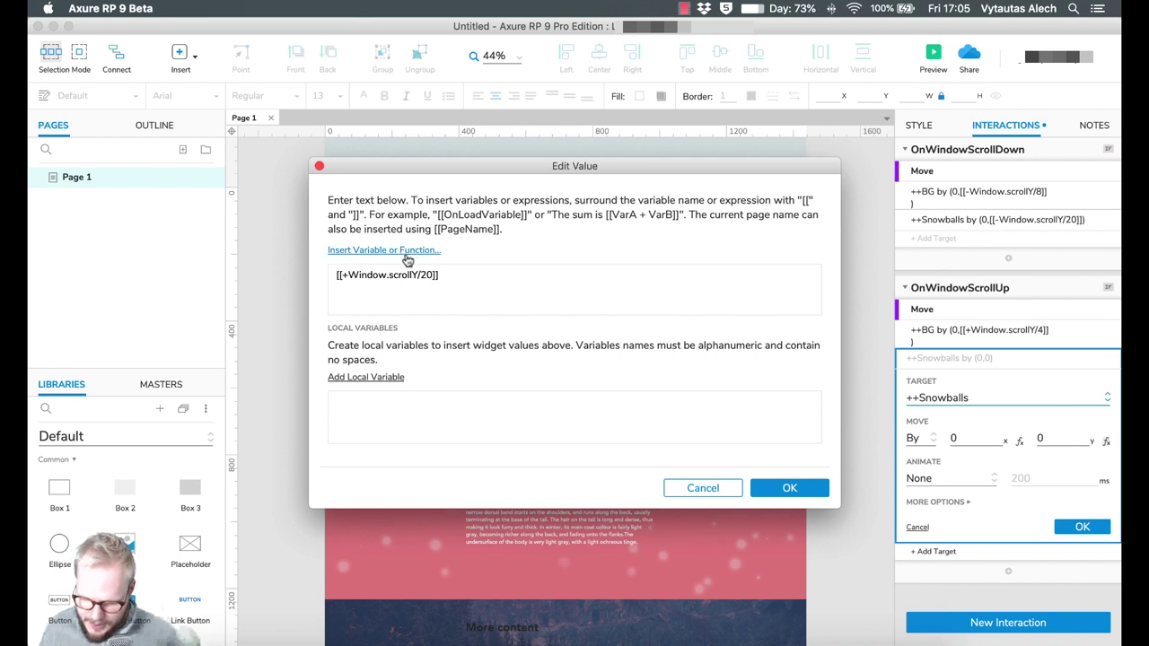
pyautogui.doubleClick(428, 274)
pyautogui.write('40')
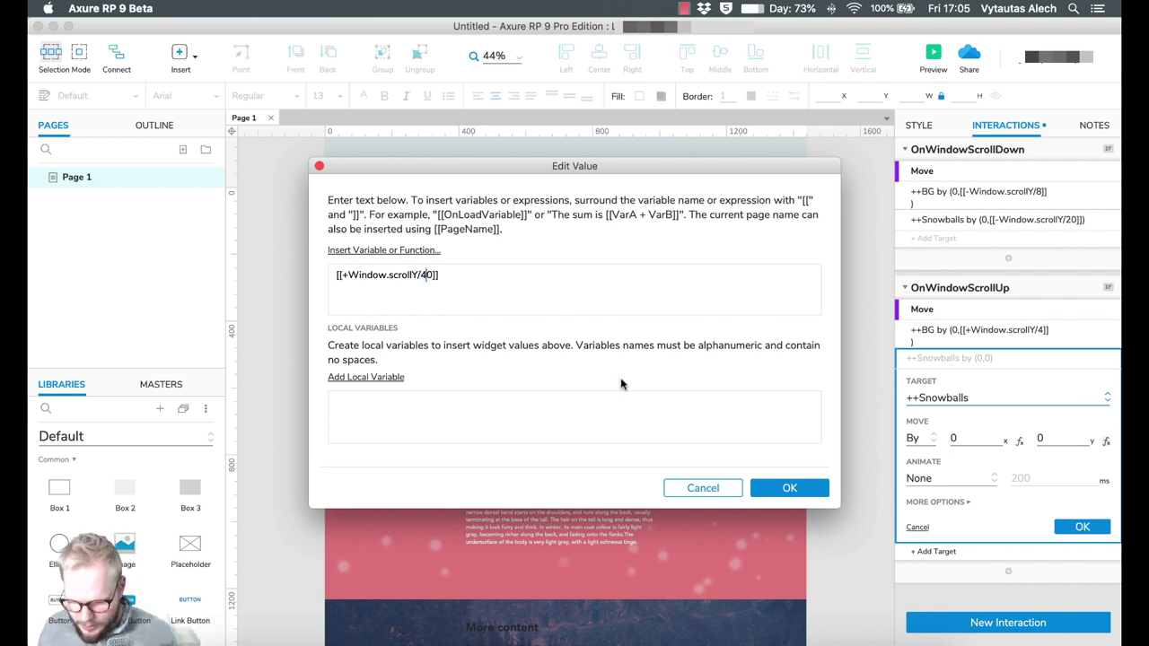
pyautogui.click(789, 487)
pyautogui.click(1083, 528)
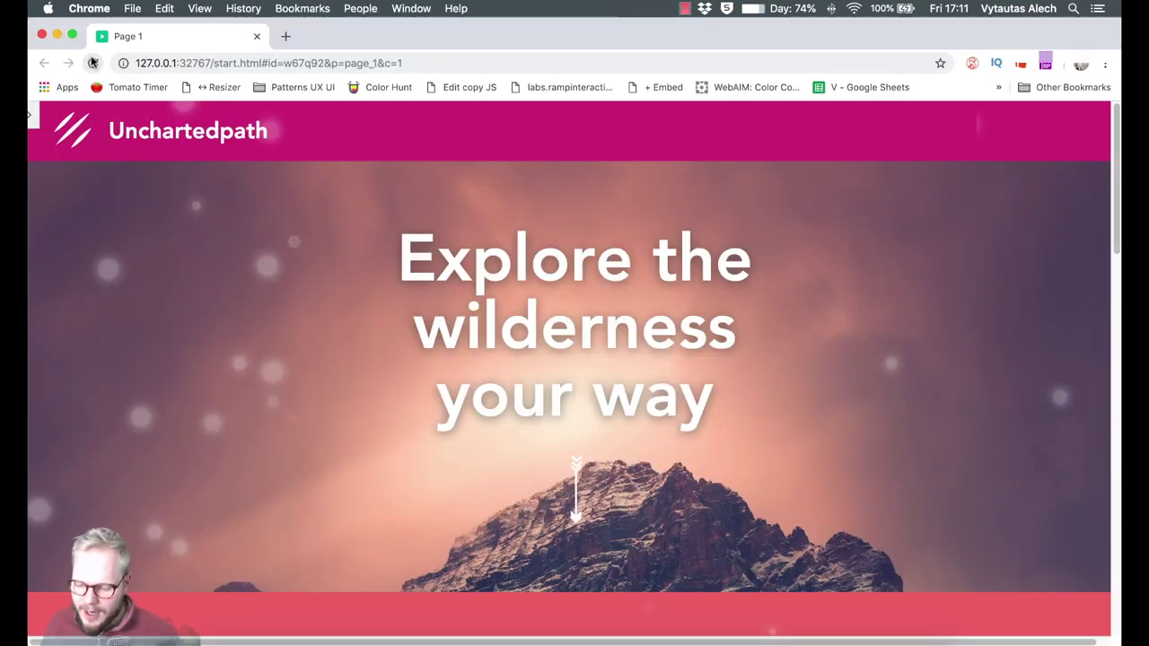
# - Scroll the Chrome preview down to More content and back to the hero, checking the background and snowballs shift
pyautogui.scroll(-2, 696, 222)
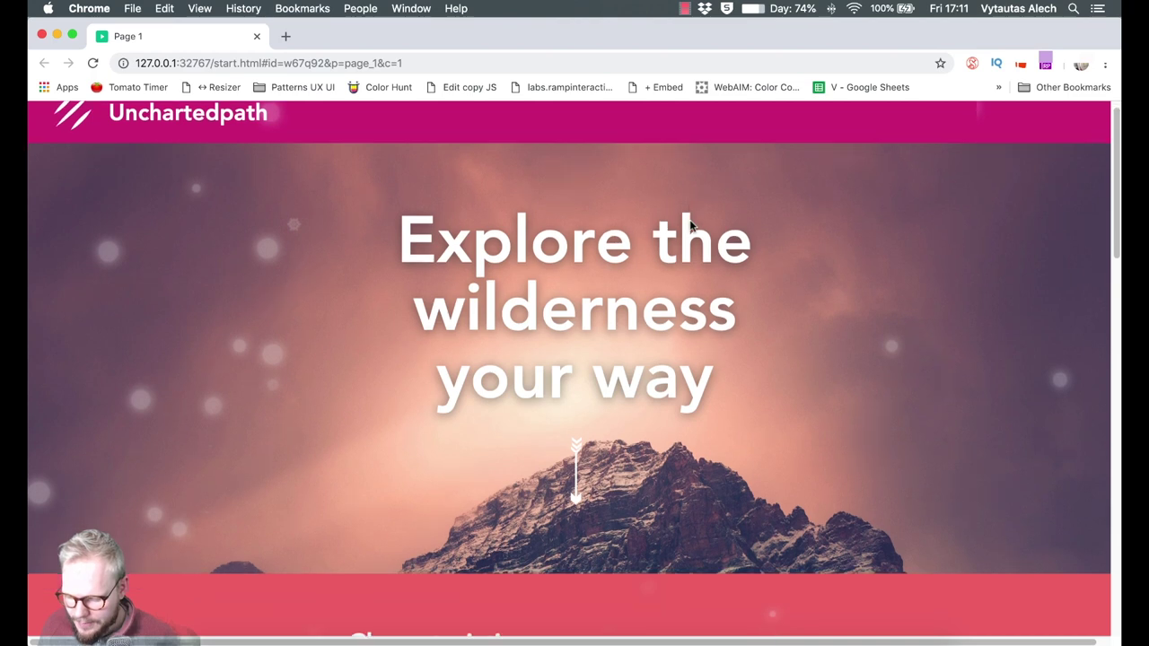
pyautogui.scroll(-5, 690, 223)
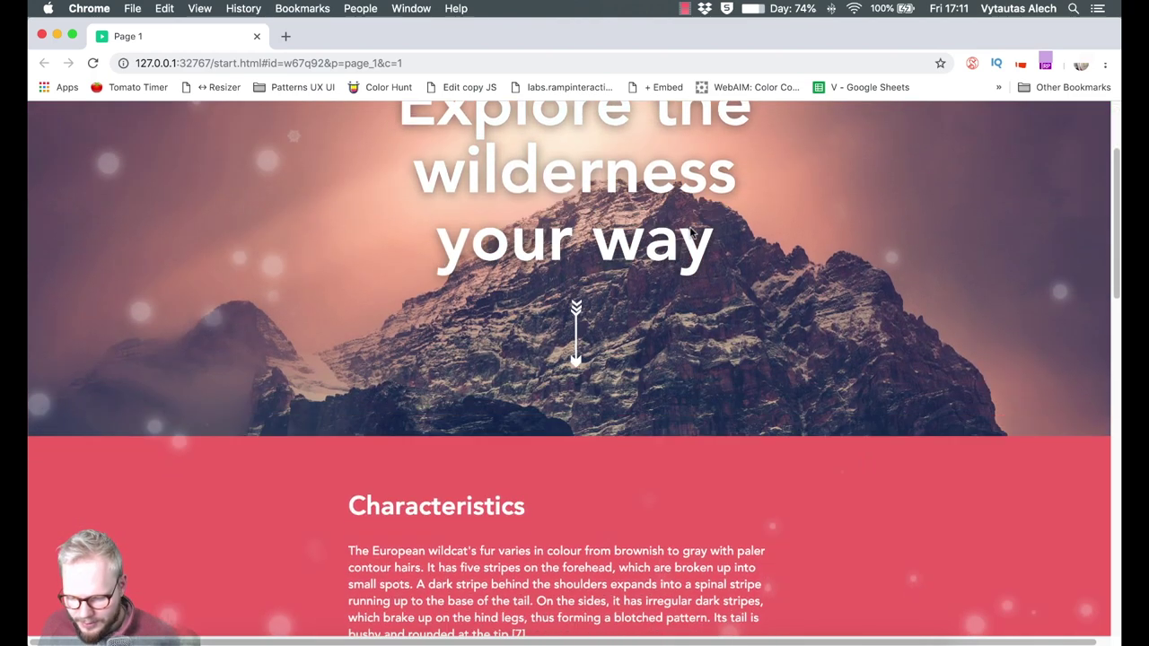
pyautogui.scroll(-8, 690, 231)
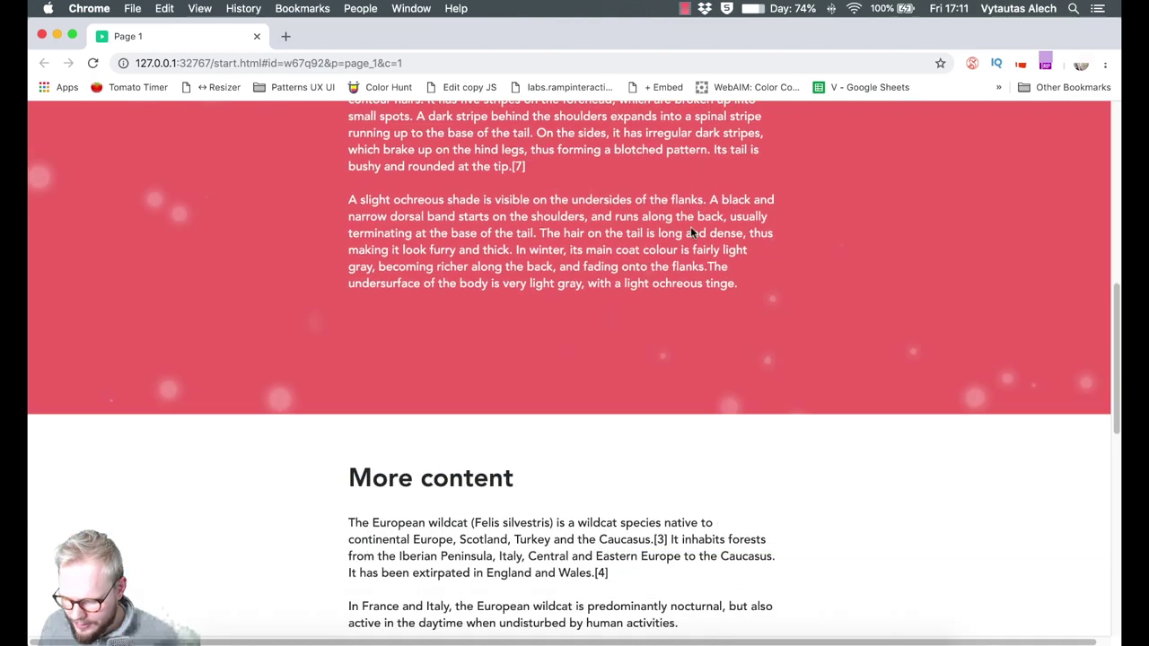
pyautogui.scroll(5, 690, 231)
pyautogui.scroll(10, 690, 232)
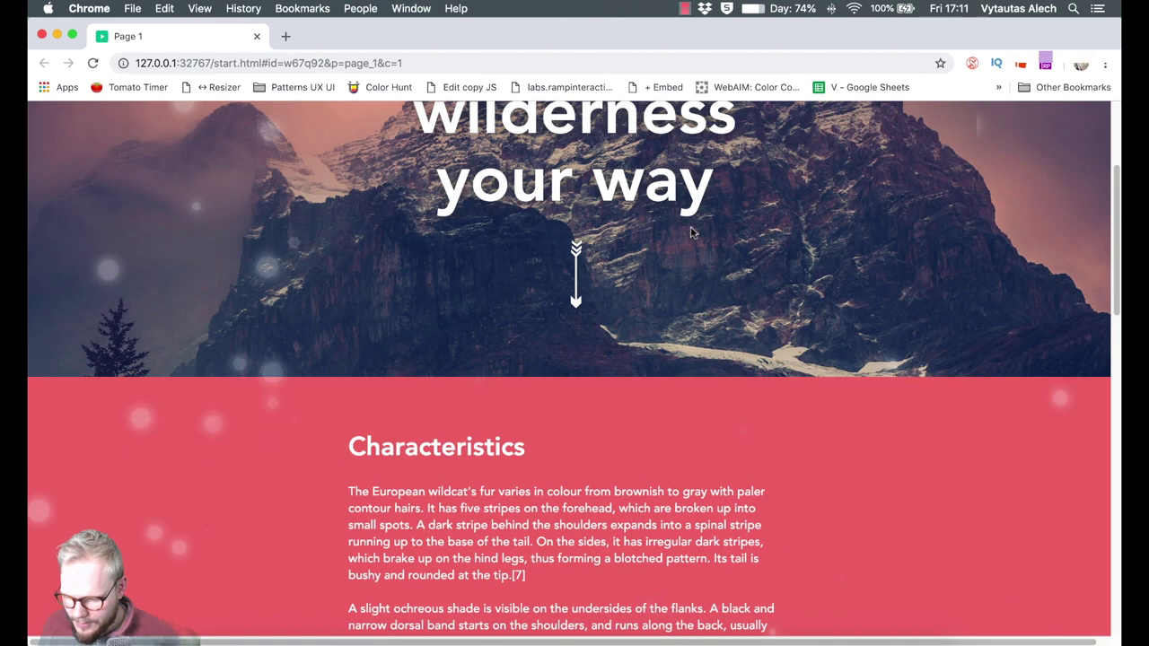